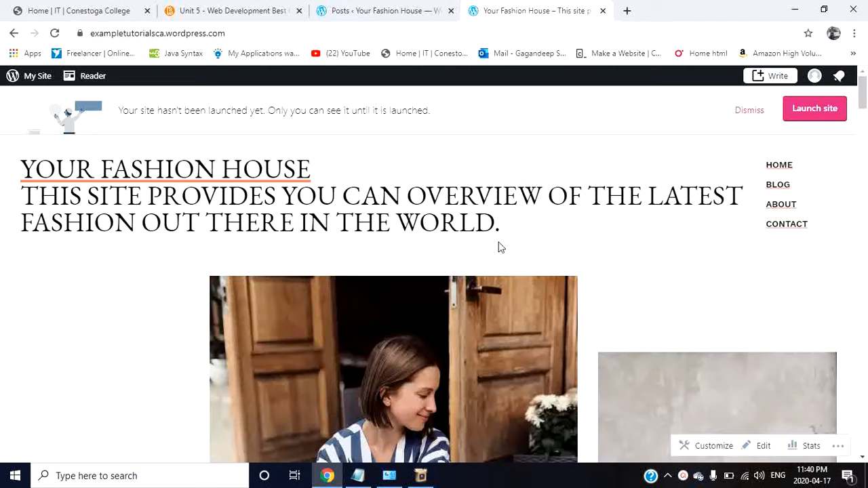
Step: Create a new post from the site's Posts list and title it "hello world"
click(385, 10)
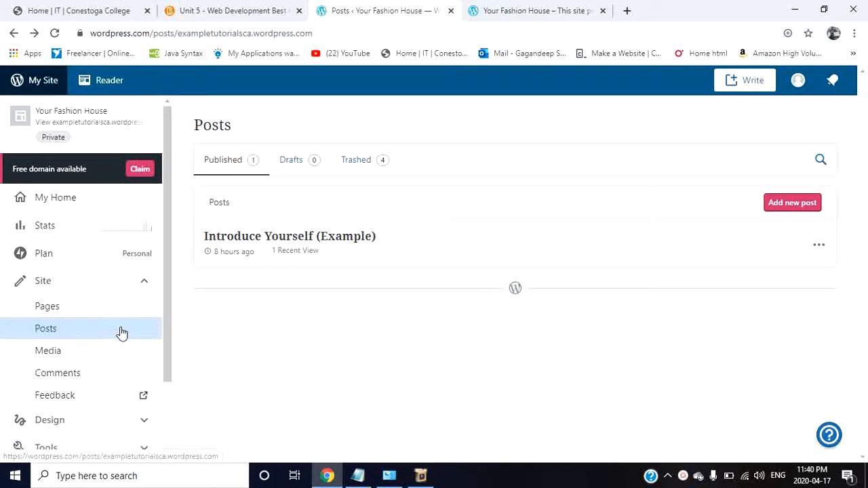
click(80, 335)
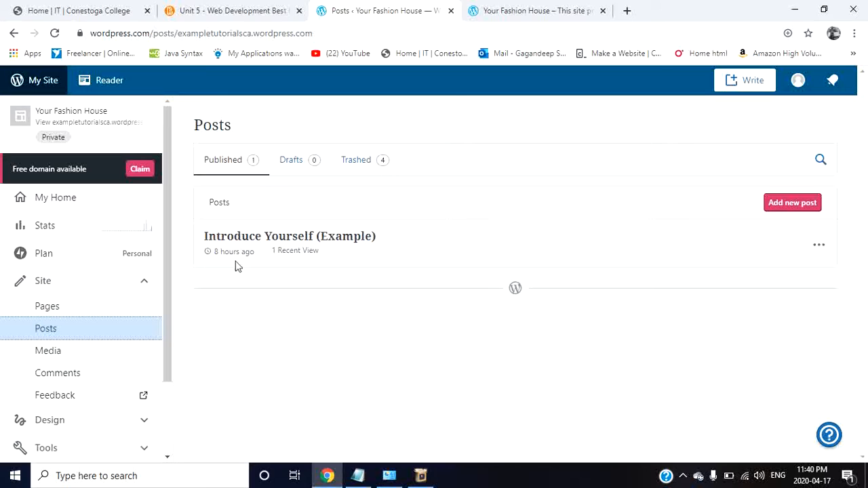
click(790, 205)
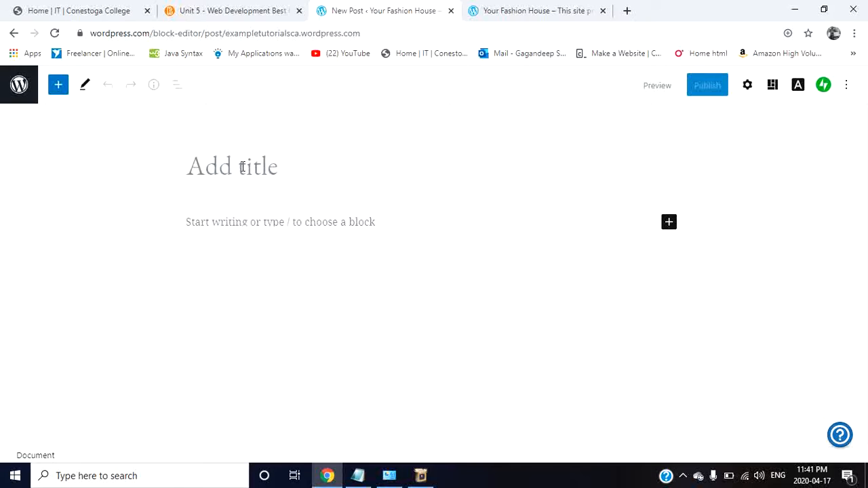
text(hell)
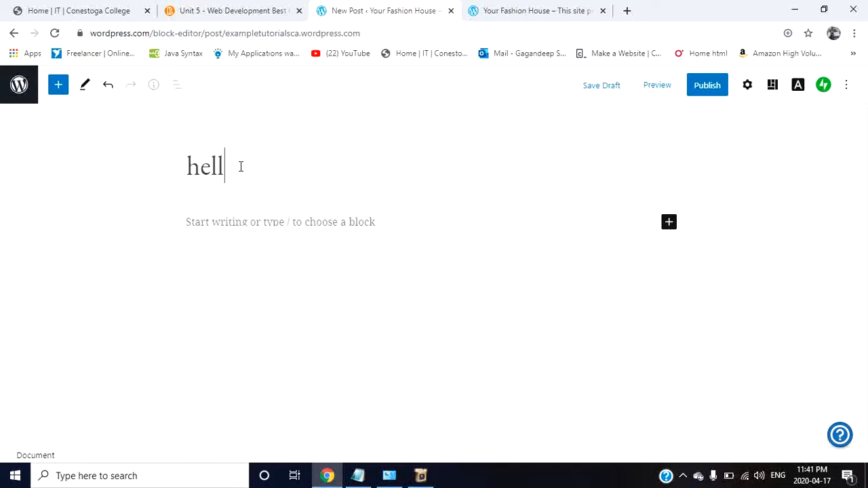
text(o world)
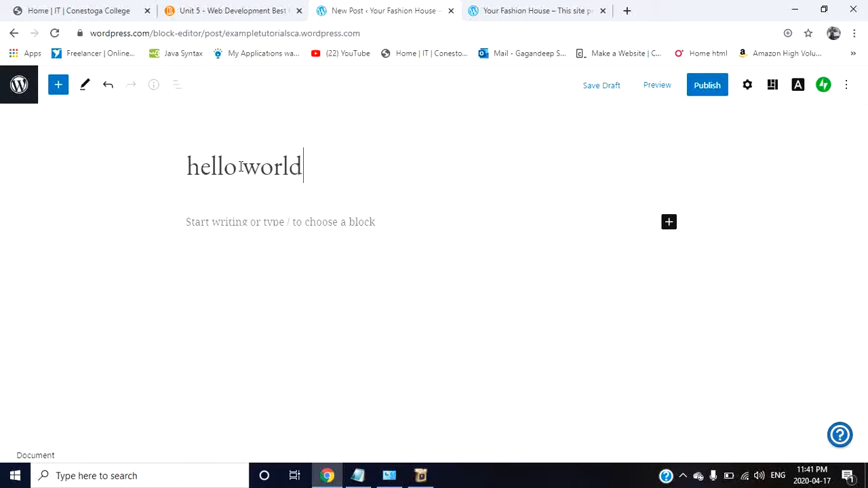
Step: Write a body paragraph that greets everyone, introduces the author by first name and ends with "today is a beautifull day."
click(299, 224)
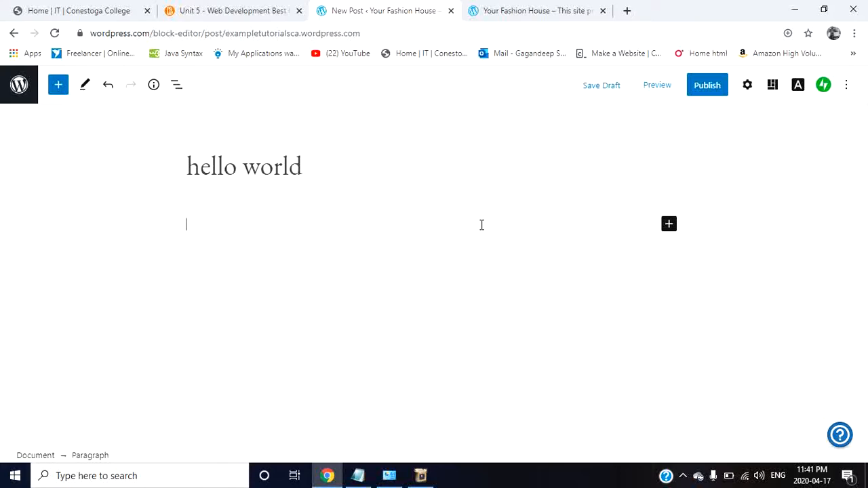
text(hello e)
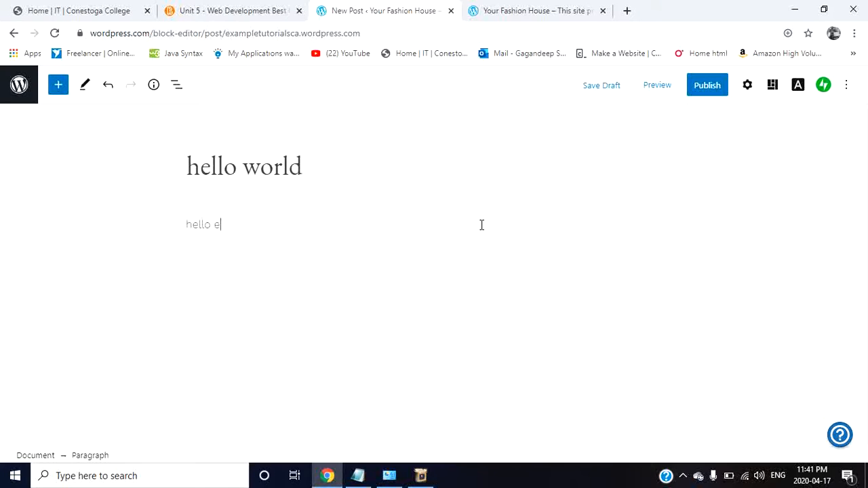
text(veryone)
text(, im an)
text(gagan)
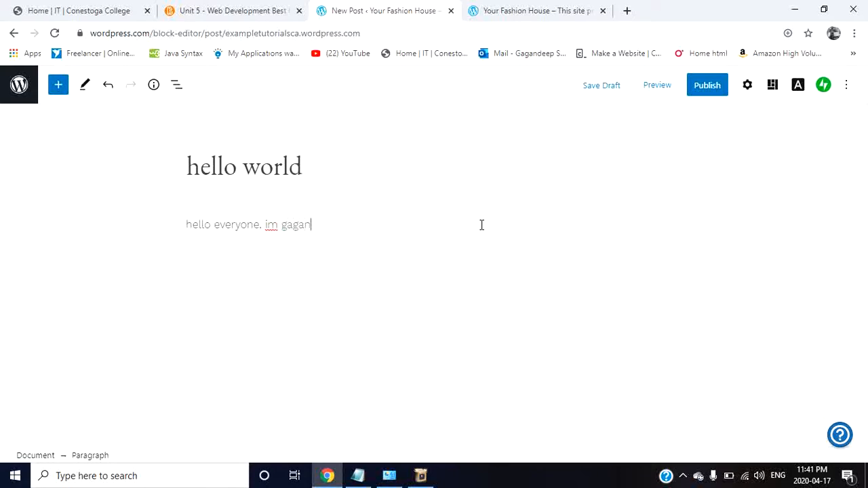
text(deep. today is a)
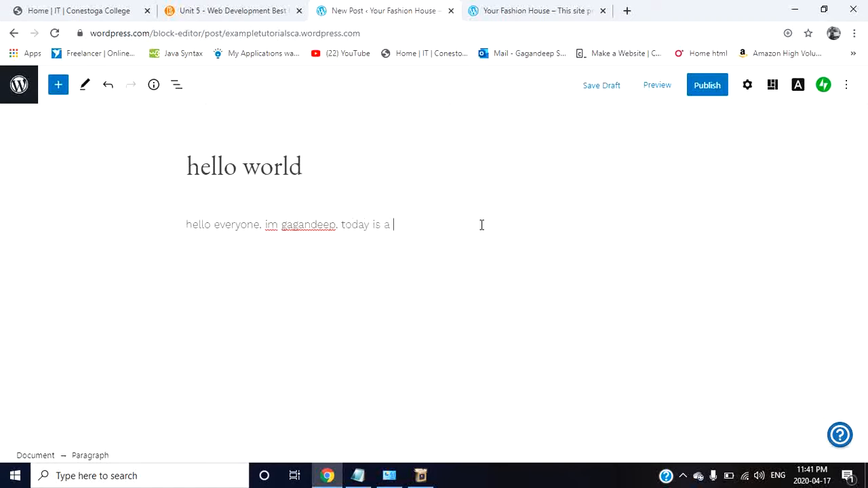
text( beautifull day.)
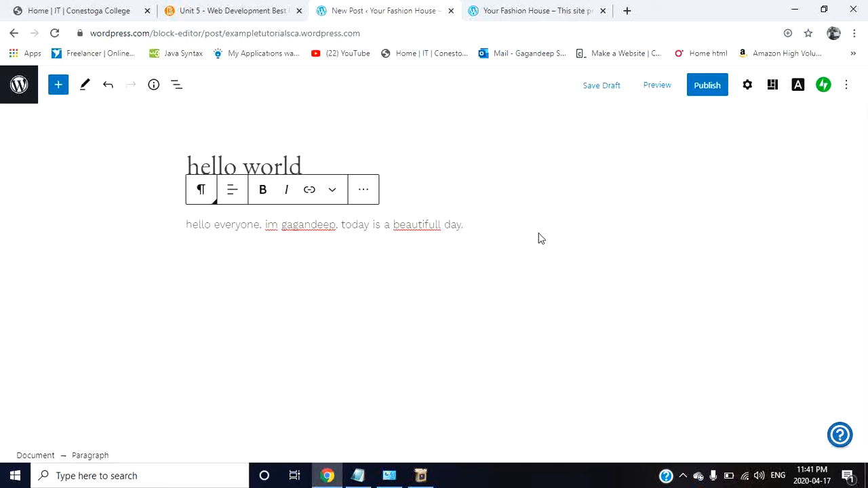
Step: Publish the "hello world" post immediately with public visibility and view it on the live site
click(707, 86)
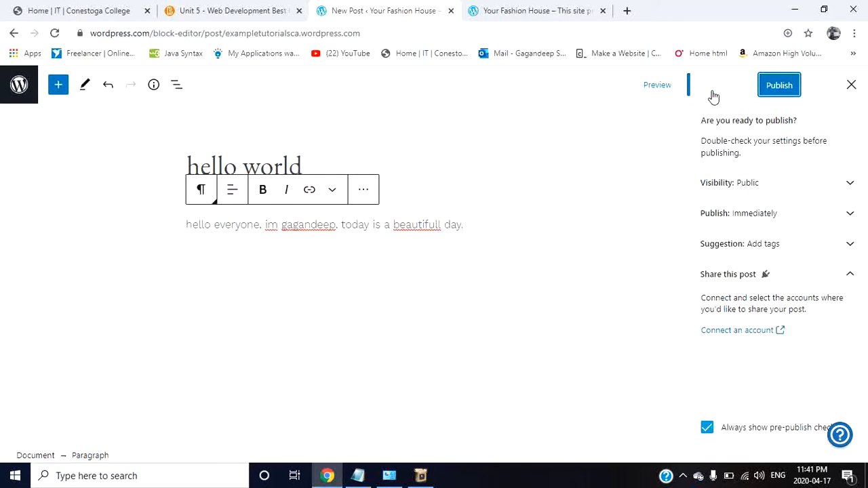
click(781, 87)
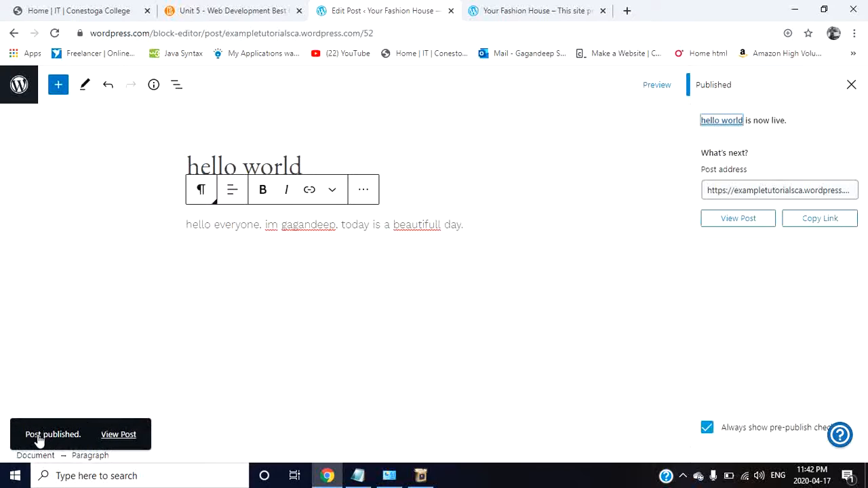
click(117, 439)
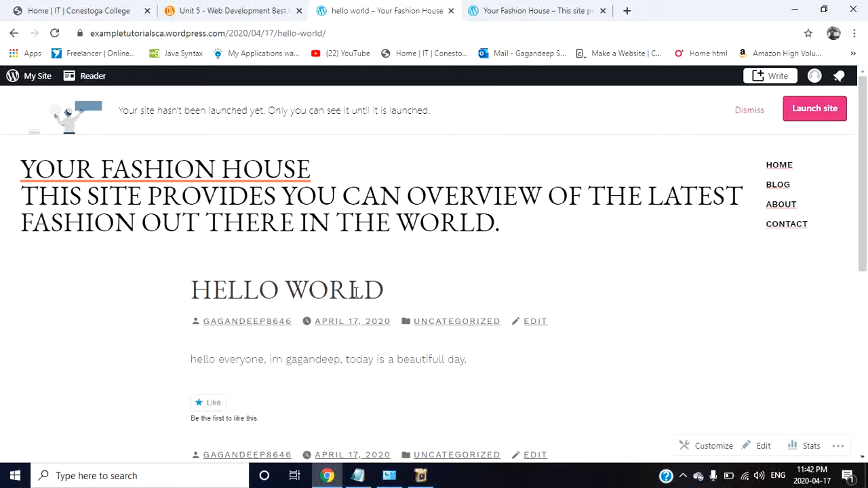
scroll(355, 292, down, 1)
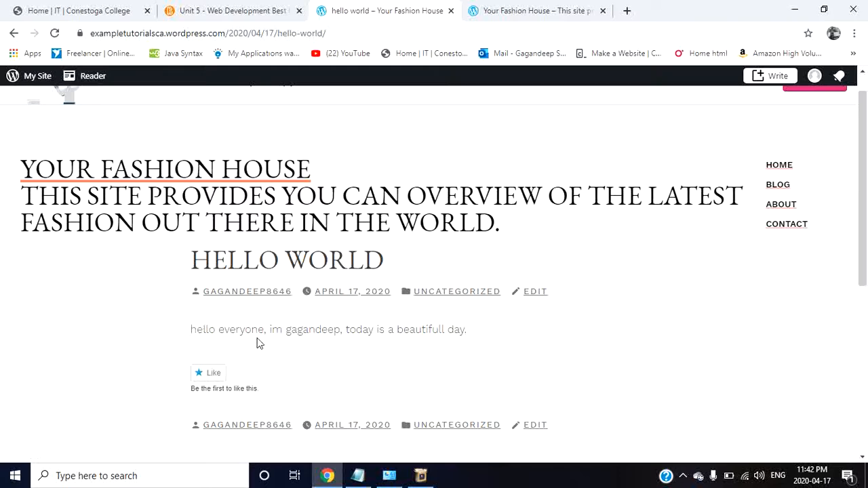
scroll(471, 329, down, 1)
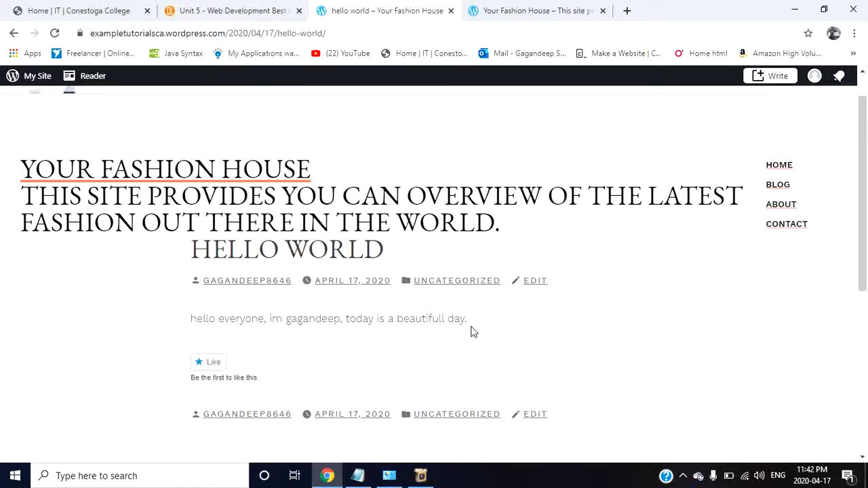
scroll(472, 331, up, 1)
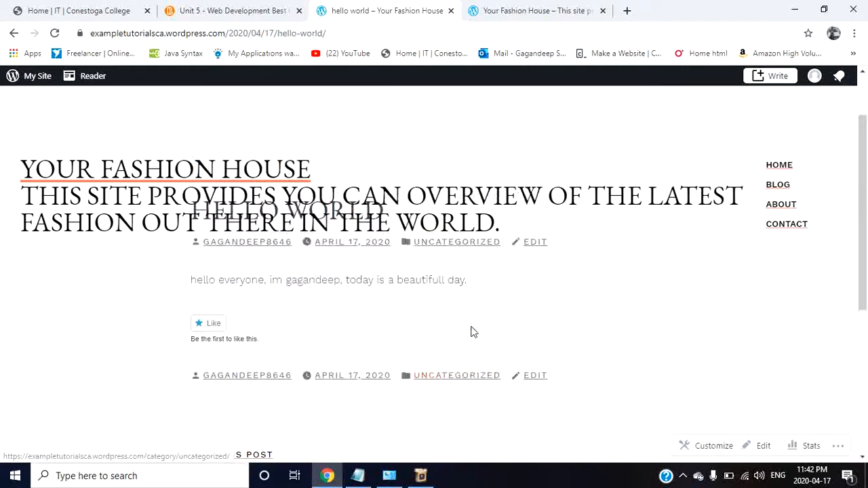
scroll(473, 331, up, 1)
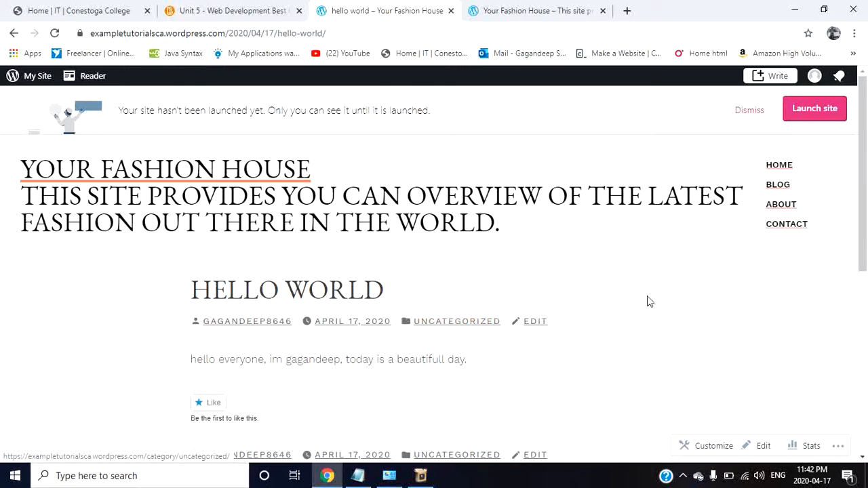
Step: Check the site's home and Blog pages, examining how the new post is listed on the Blog page
click(785, 167)
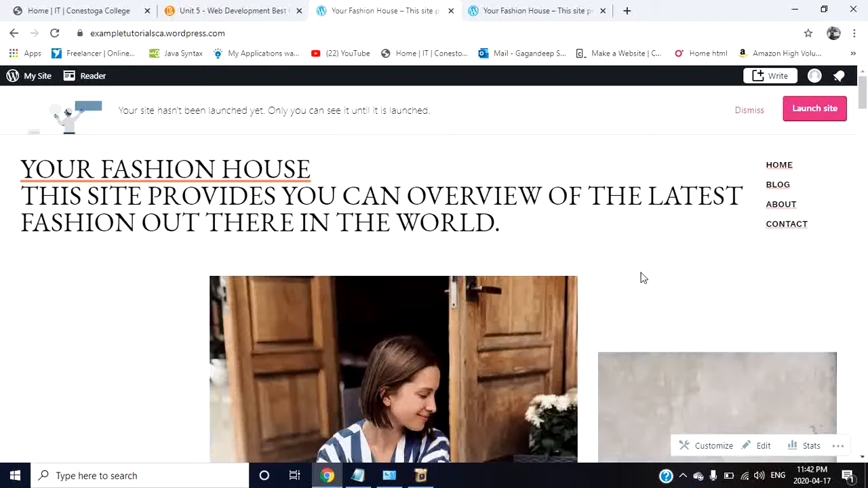
click(783, 193)
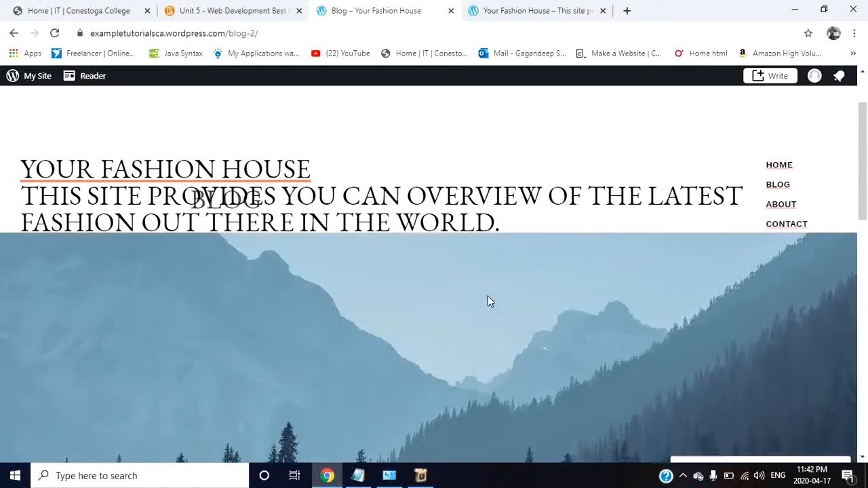
scroll(488, 297, down, 2)
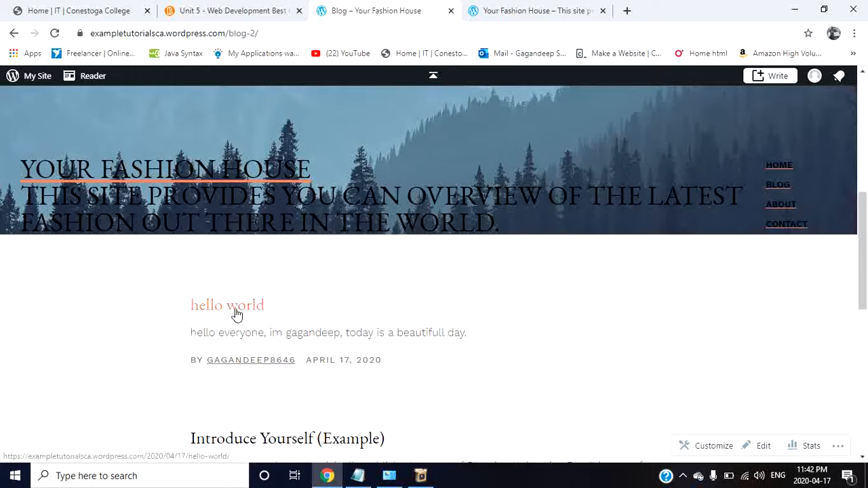
scroll(436, 327, down, 2)
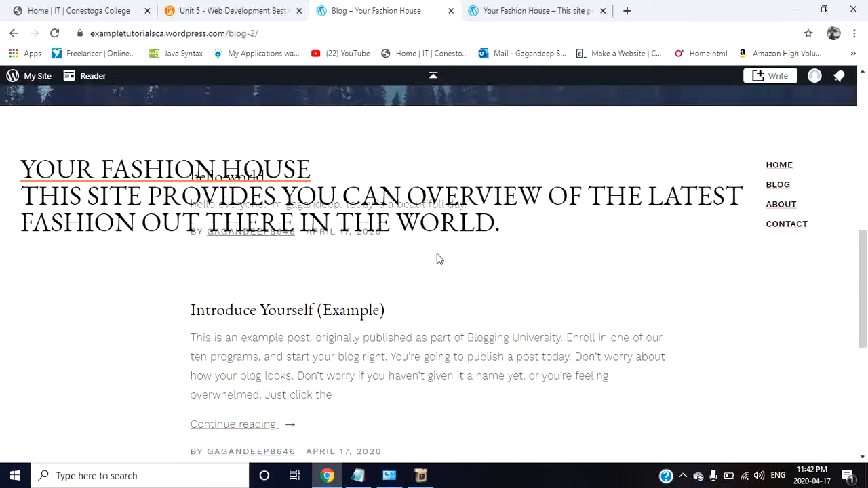
scroll(438, 257, up, 2)
scroll(453, 323, down, 3)
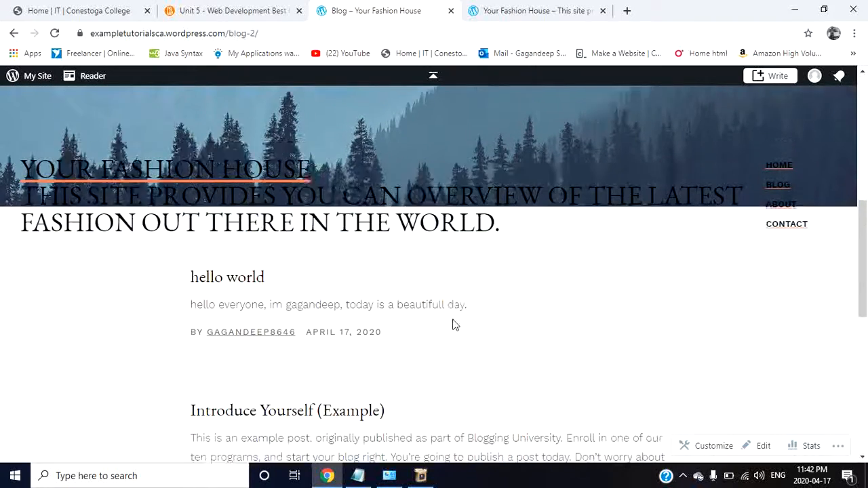
scroll(454, 323, down, 2)
scroll(454, 324, up, 4)
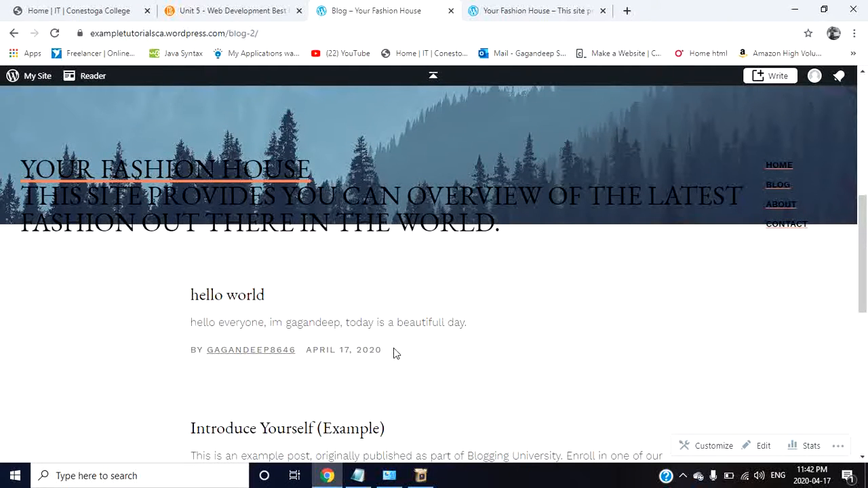
scroll(396, 353, up, 3)
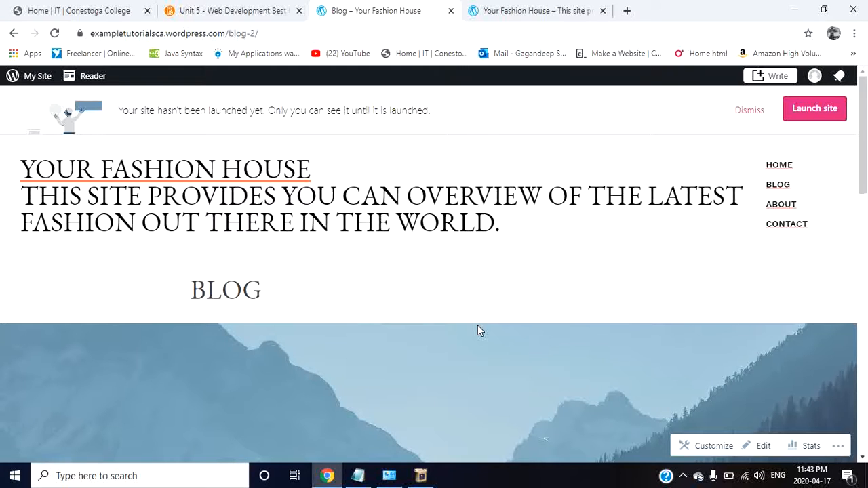
Step: Return to the site's post management and open the "hello world" post for editing
click(31, 79)
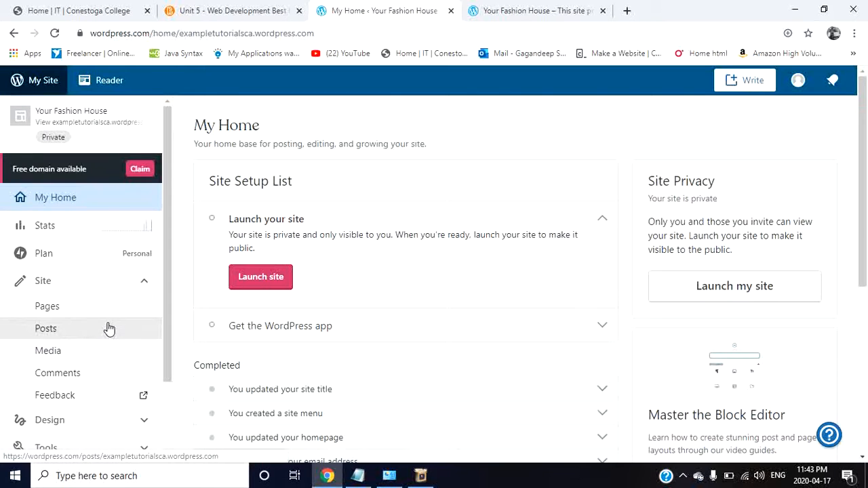
click(110, 329)
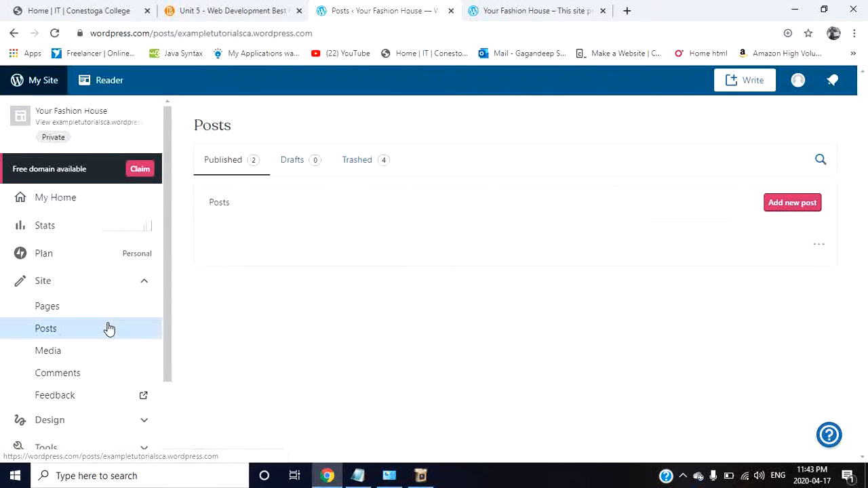
click(818, 247)
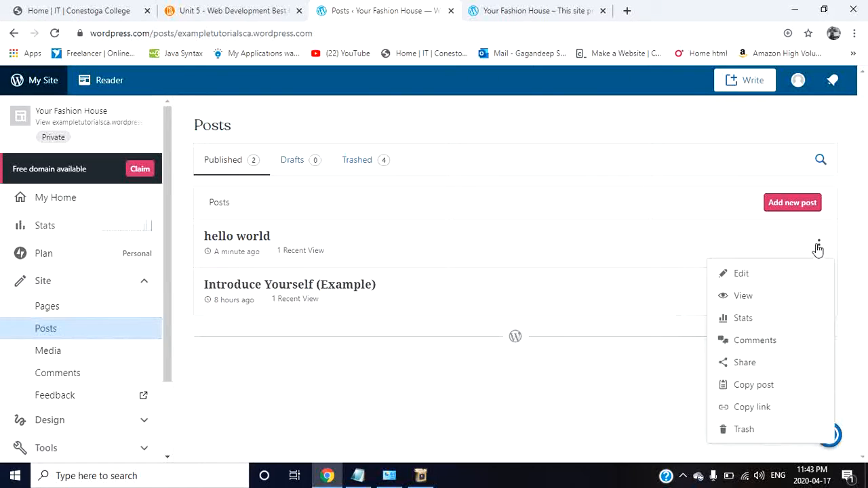
click(771, 275)
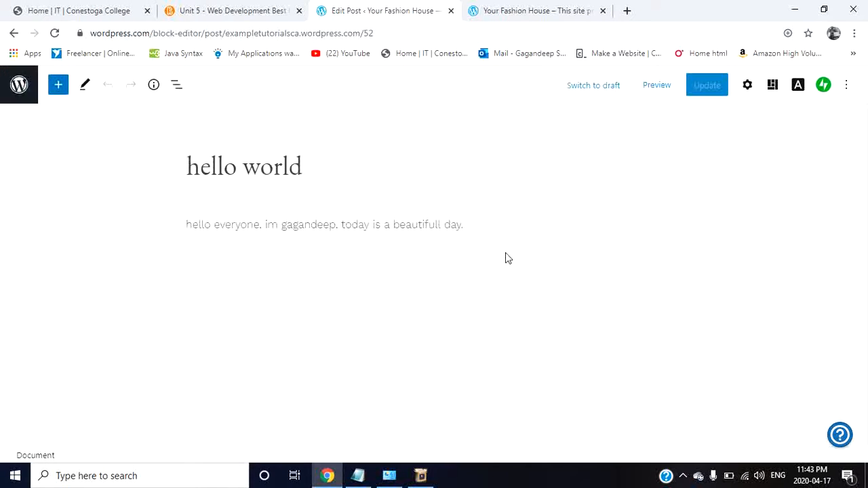
Step: Select the post's body paragraph and show its block settings
click(378, 225)
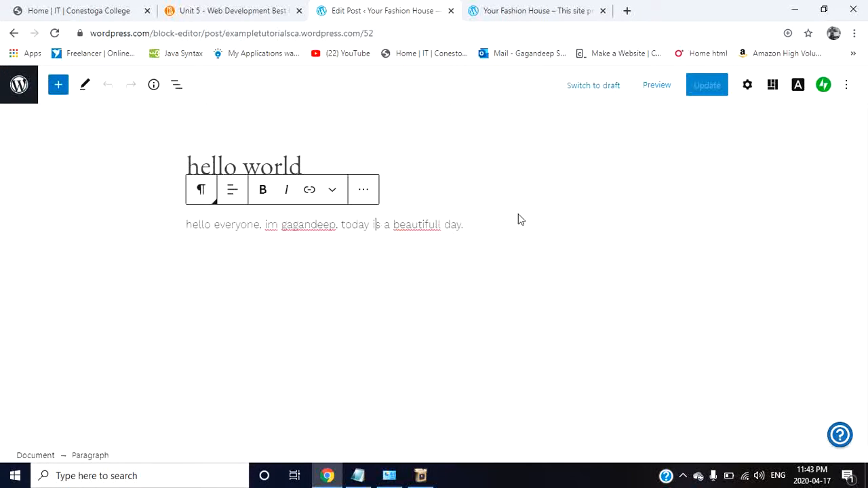
click(483, 232)
click(748, 85)
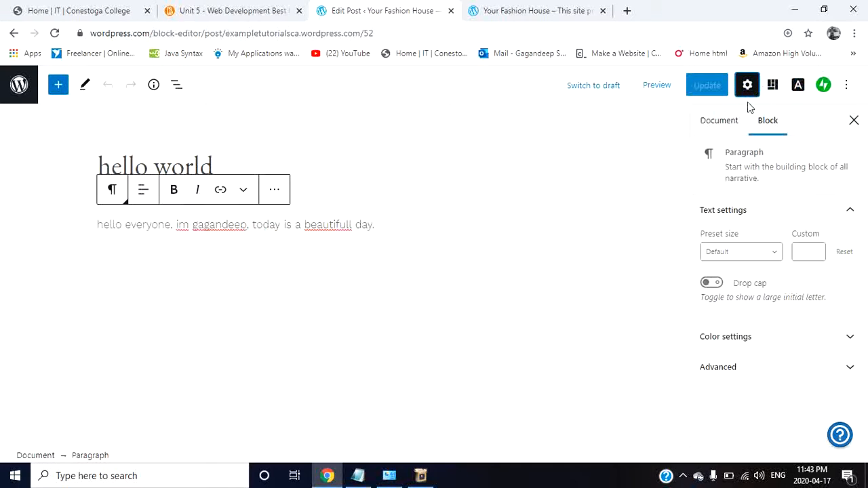
Step: Try the Large preset text size on the body paragraph and reset the size to default
click(741, 254)
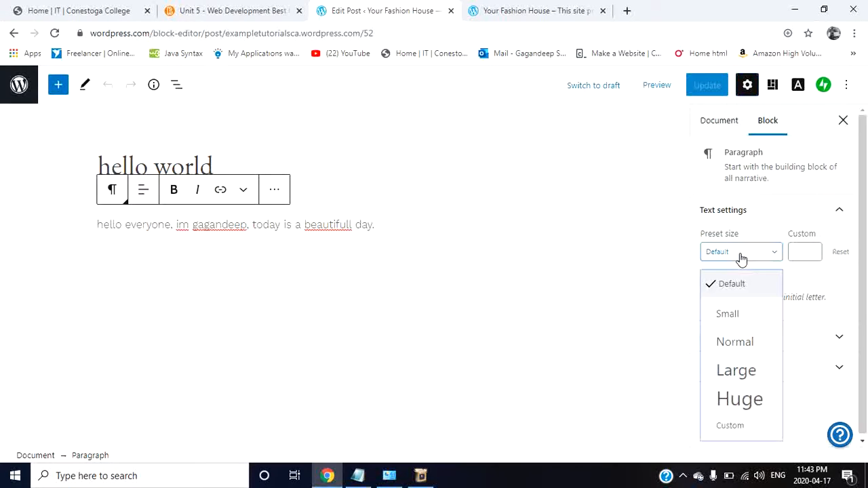
click(738, 378)
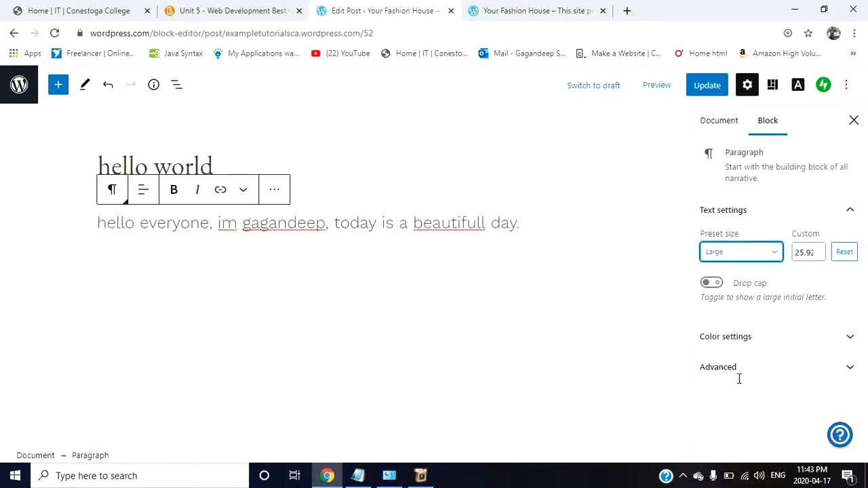
click(845, 253)
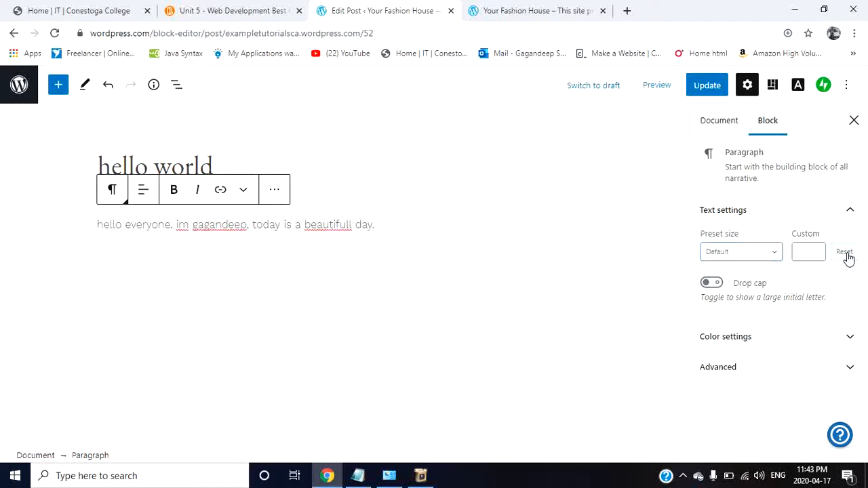
Step: Set the body paragraph's preset text size to Large
click(767, 255)
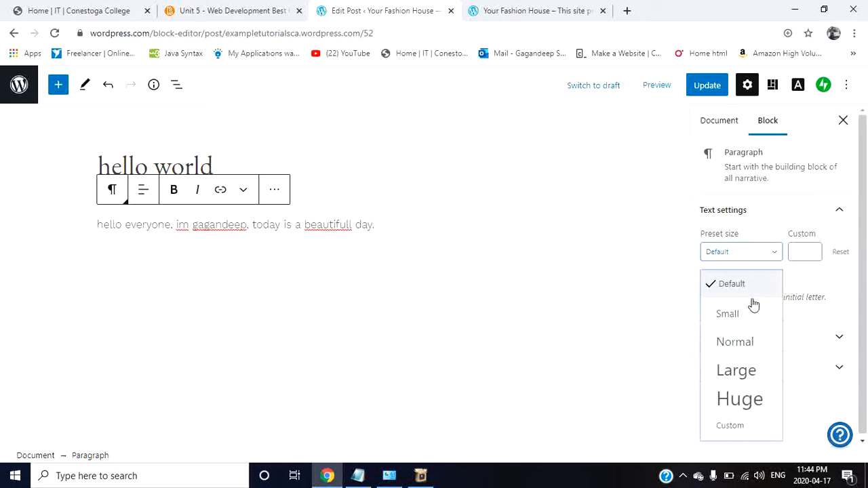
click(729, 372)
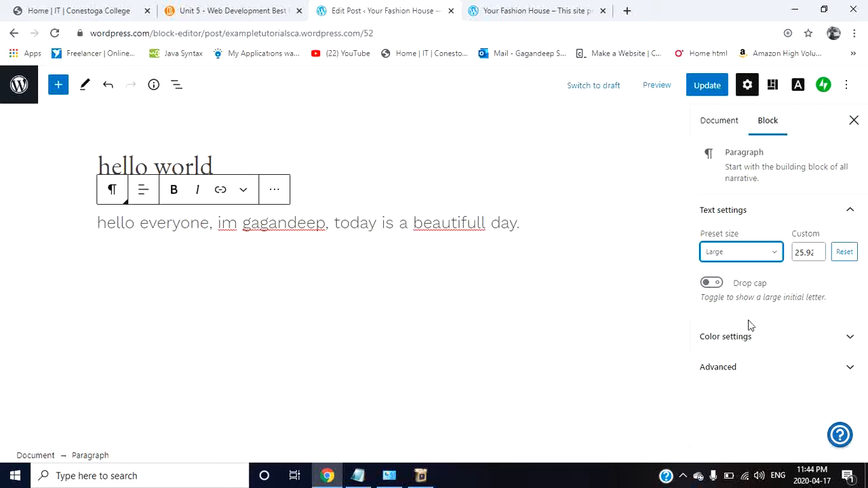
Step: Try the drop cap on the body paragraph and switch it off again
click(714, 284)
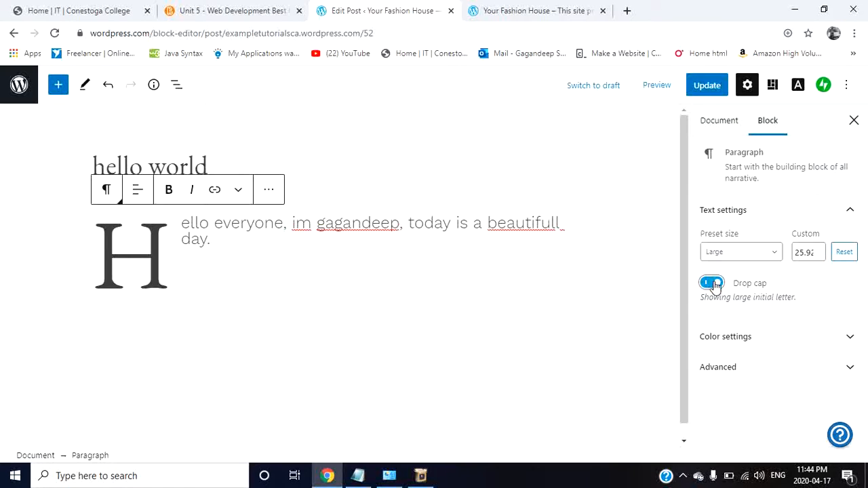
click(714, 284)
click(714, 284)
click(714, 284)
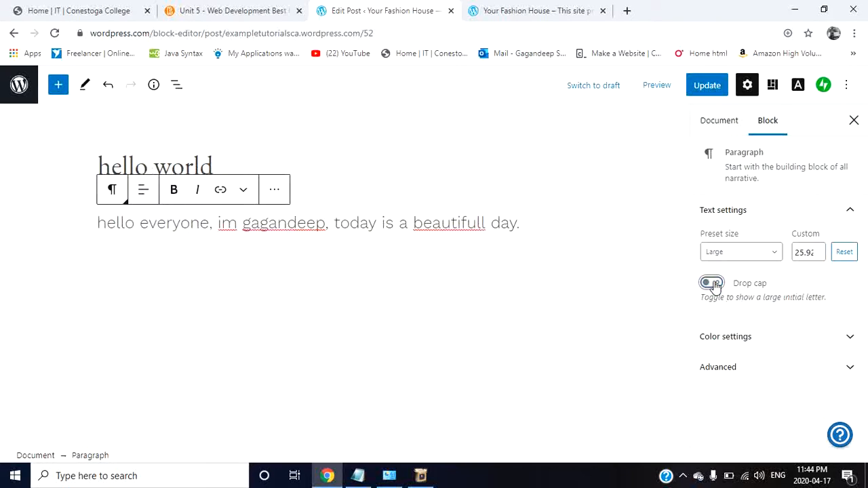
Step: Try a custom teal text color on the body paragraph and replace it with the preset blue
click(732, 343)
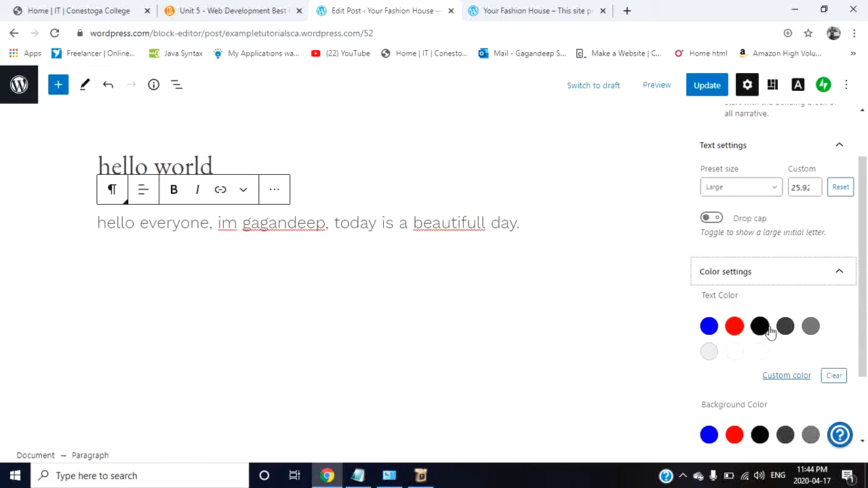
click(786, 377)
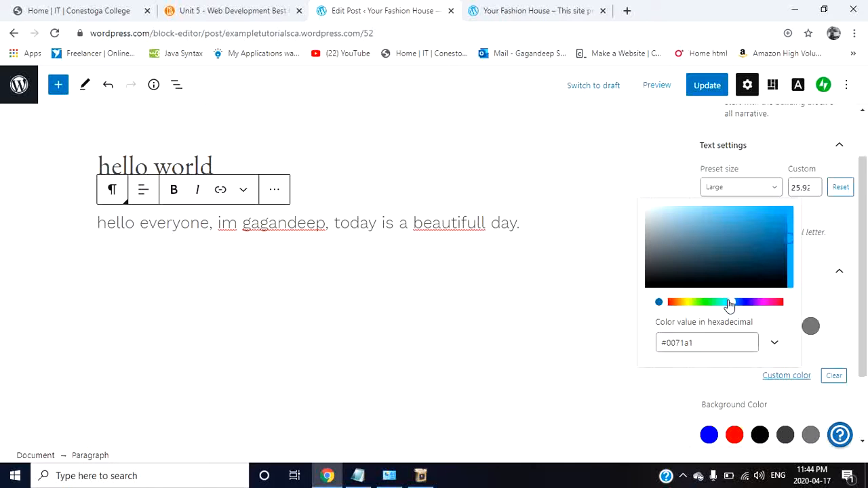
drag(731, 304, 725, 304)
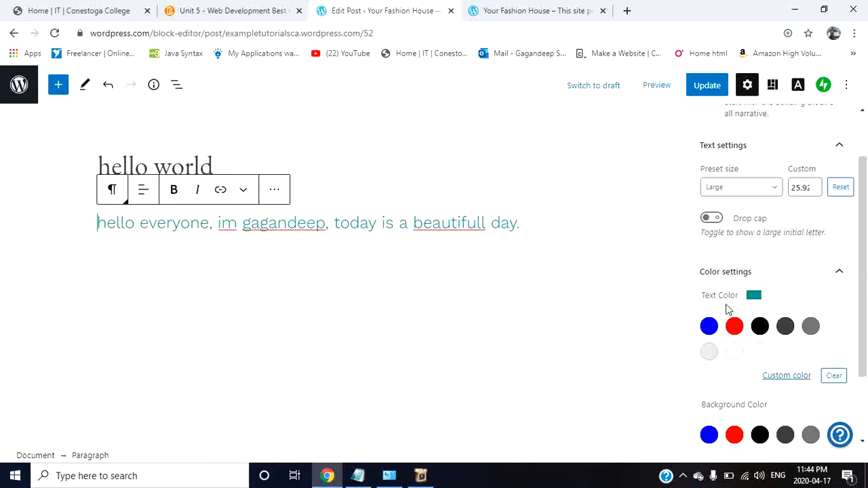
click(708, 326)
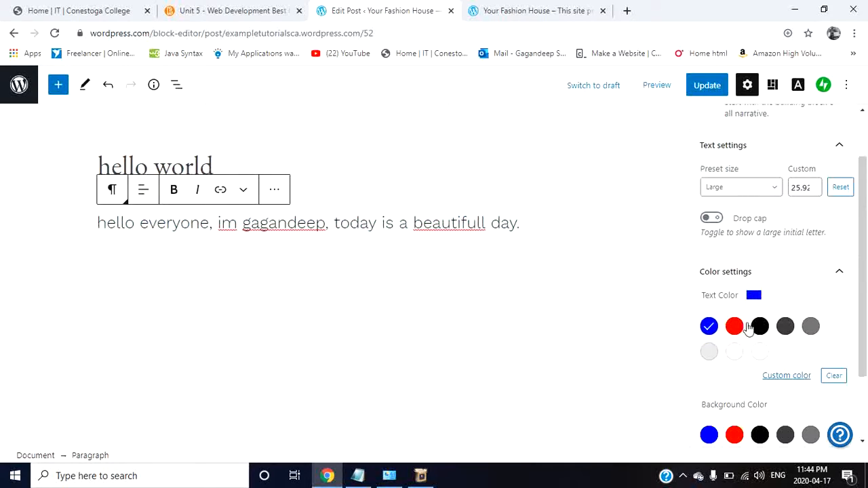
Step: Set the body paragraph's background color to the preset red and show its advanced CSS class setting
scroll(761, 368, down, 1)
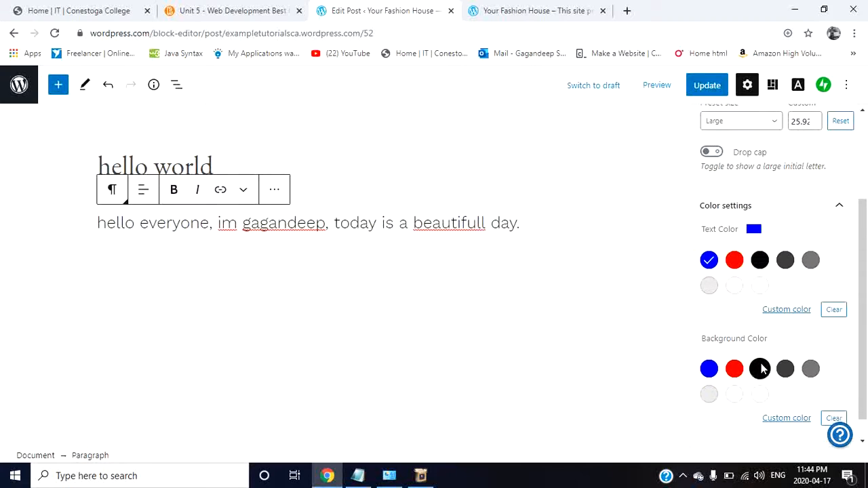
scroll(761, 368, down, 1)
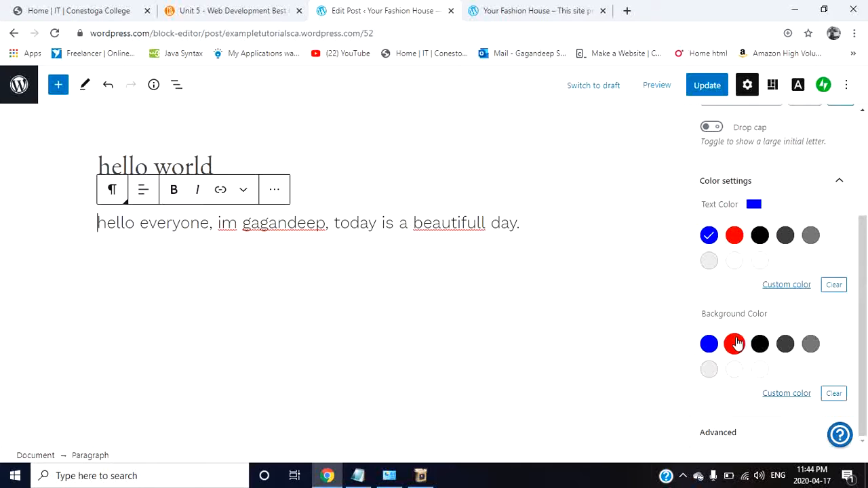
click(735, 344)
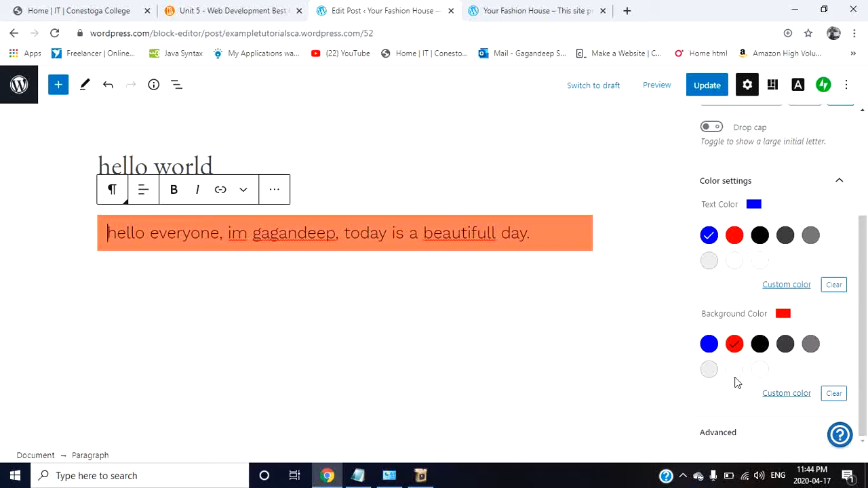
click(714, 434)
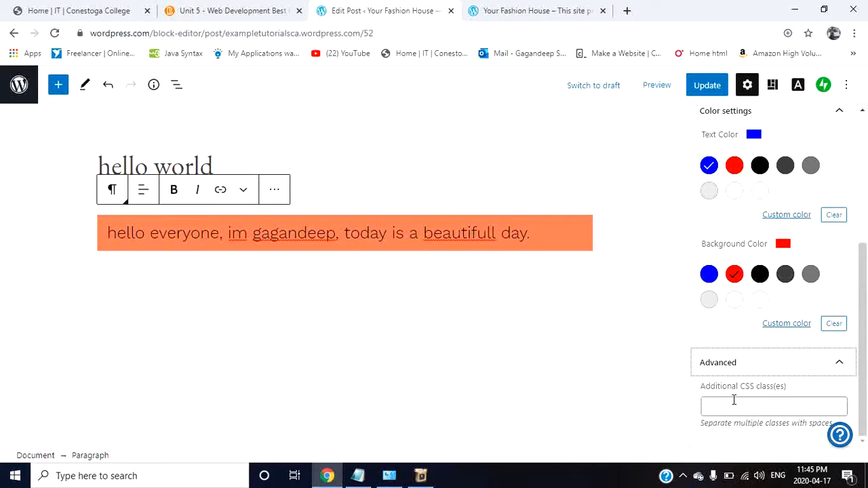
click(729, 406)
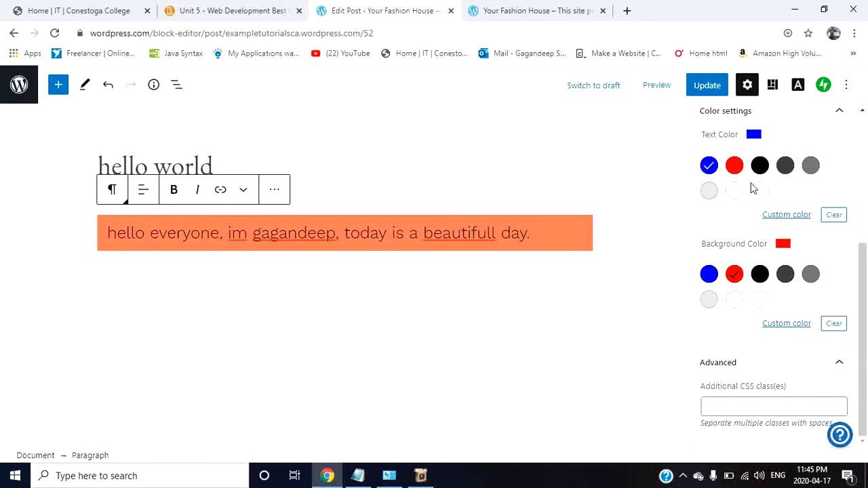
Step: Update the post and, after viewing it live, return to the site's list of posts
click(707, 86)
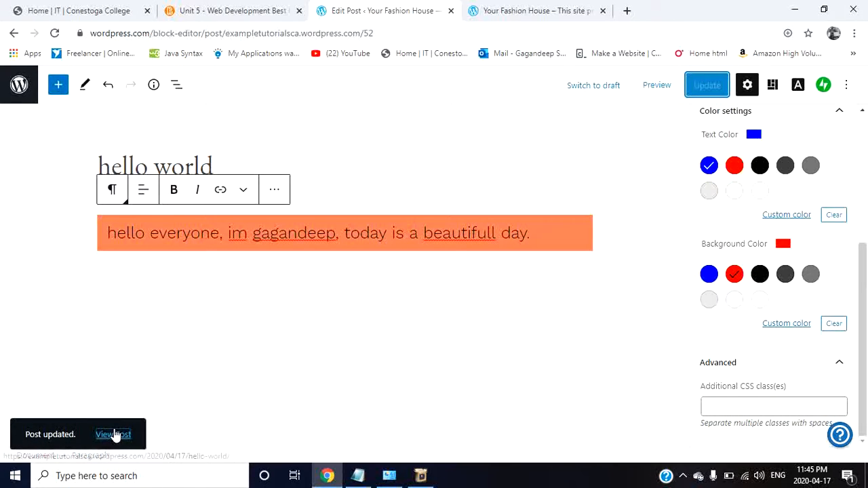
click(113, 435)
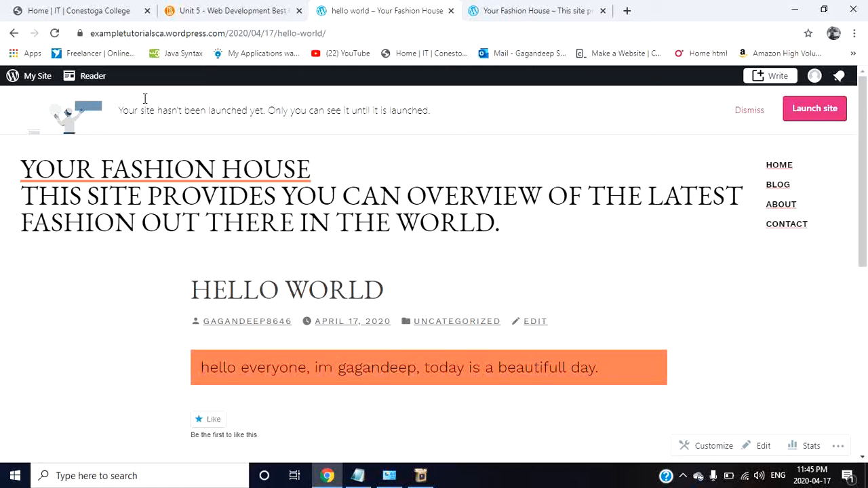
click(32, 81)
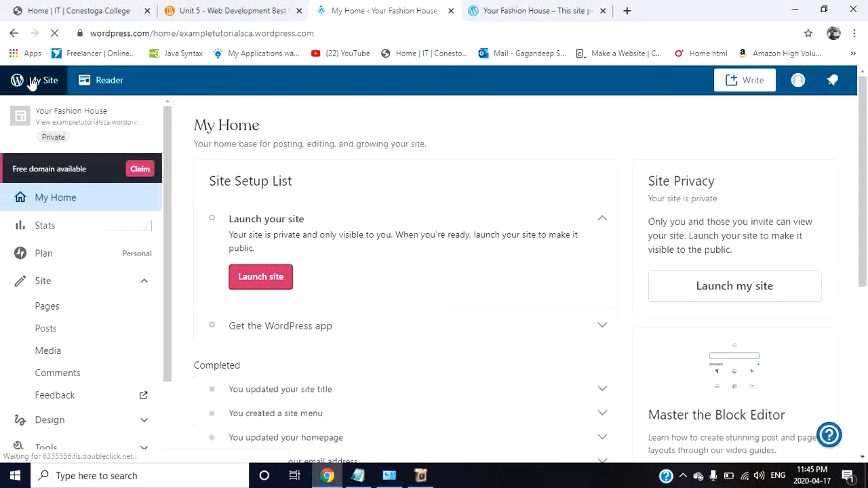
click(45, 330)
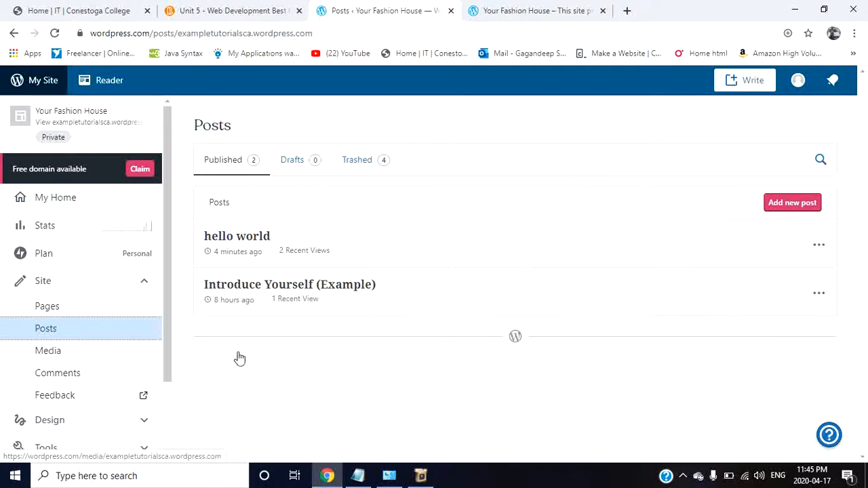
Step: Try moving the "hello world" post to the trash and undo the removal
click(819, 243)
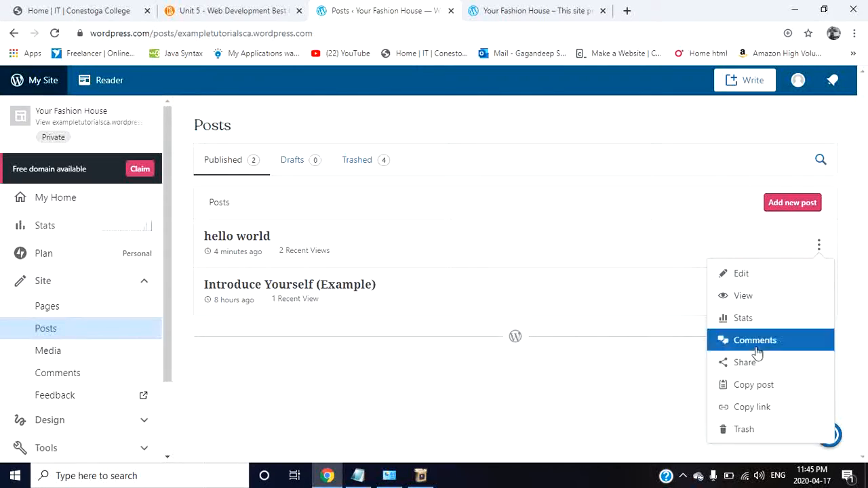
click(756, 434)
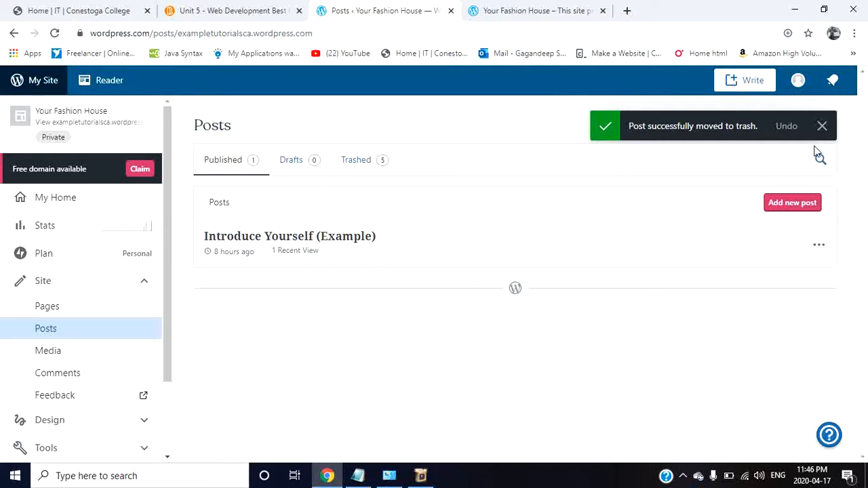
click(786, 126)
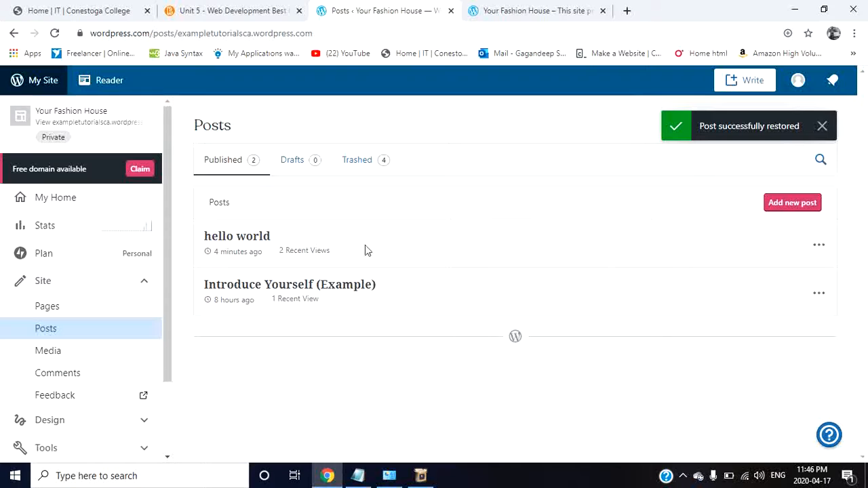
Step: Preview the "hello world" post from the post list and close the preview
click(822, 246)
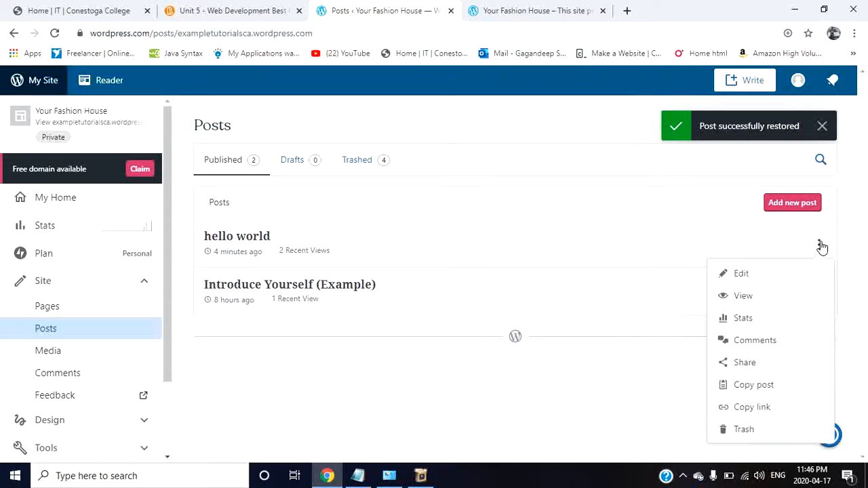
click(749, 299)
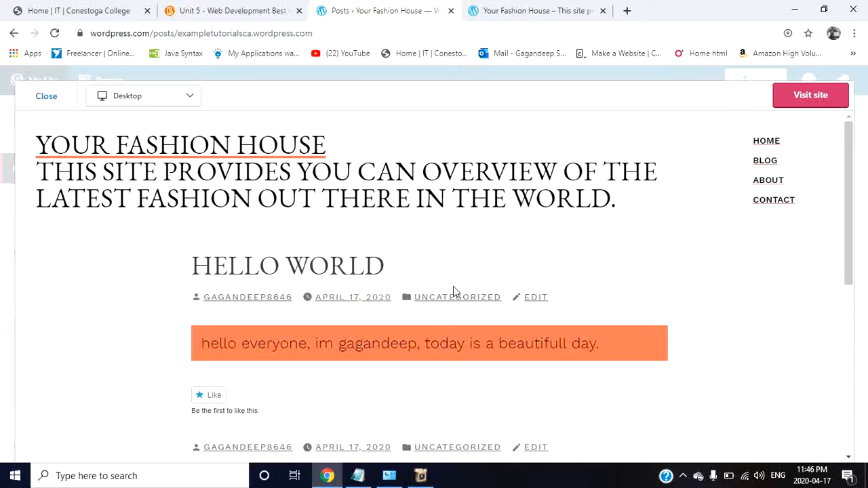
click(45, 97)
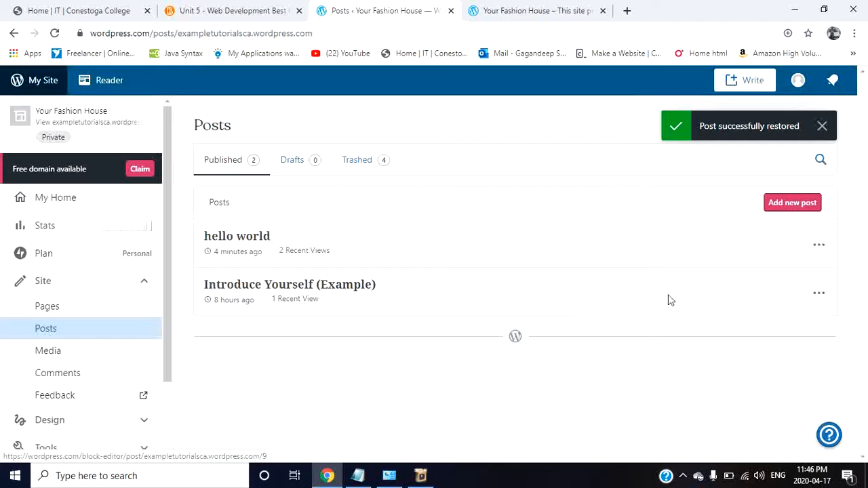
Step: Move the "hello world" post to the trash and dismiss the notice about the earlier restore
click(819, 245)
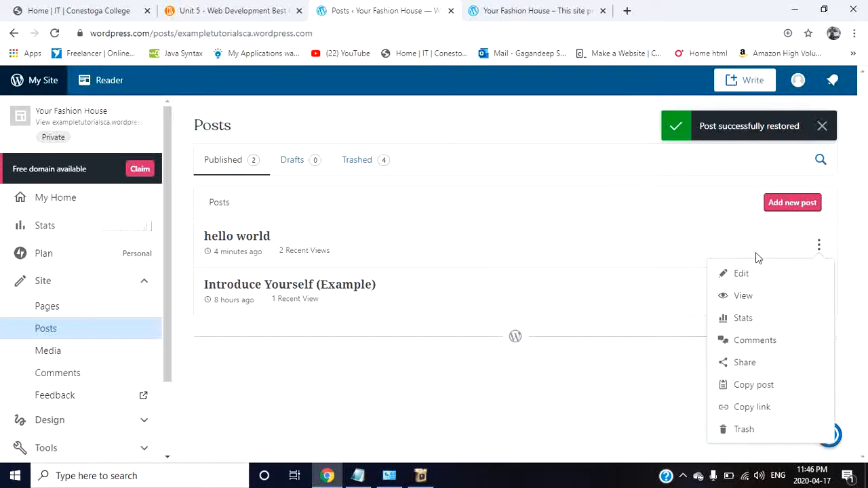
click(746, 429)
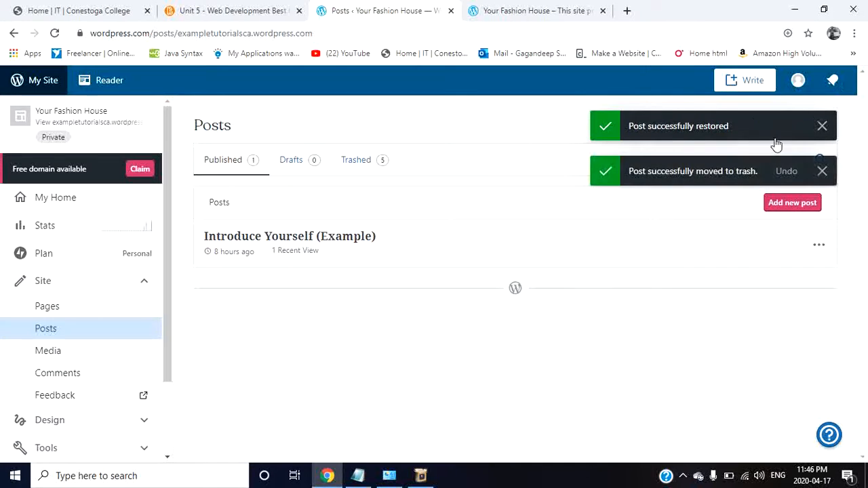
click(822, 126)
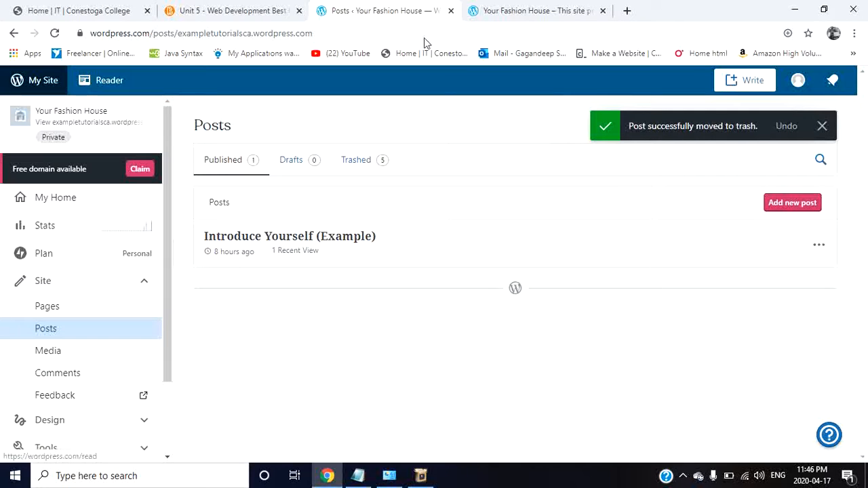
Step: Reload the live site, examine which posts its Blog page lists, and return to post management
click(498, 11)
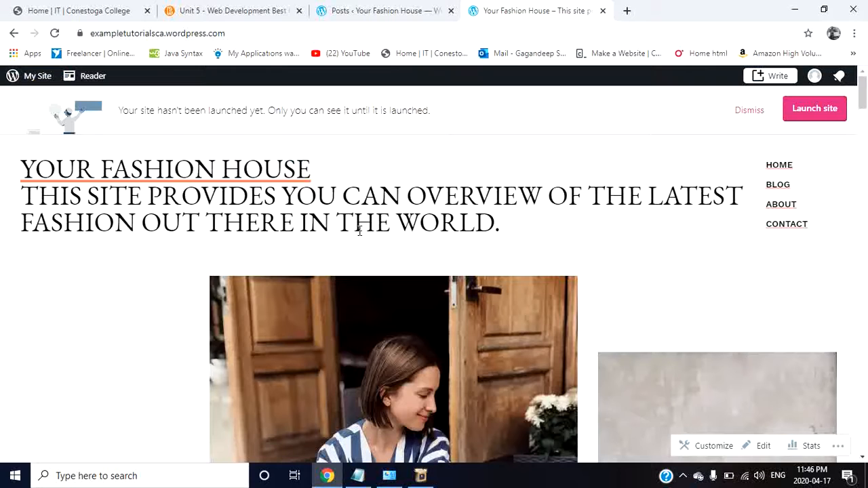
click(55, 32)
click(778, 185)
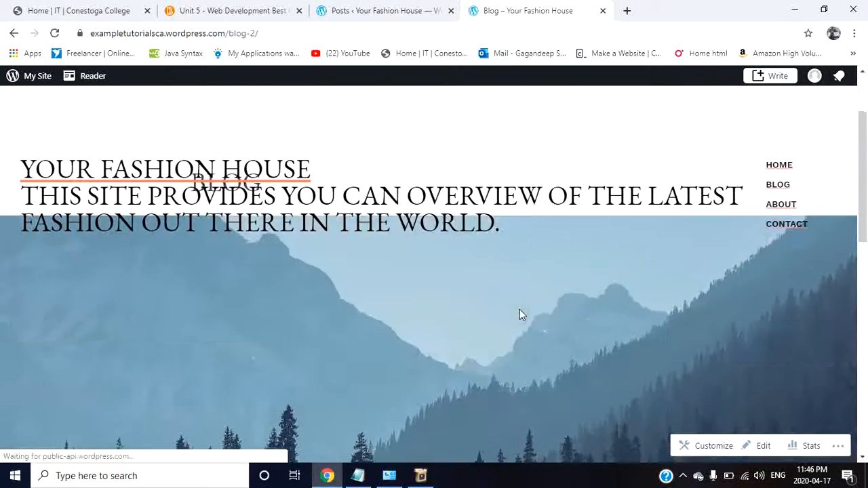
scroll(520, 311, down, 5)
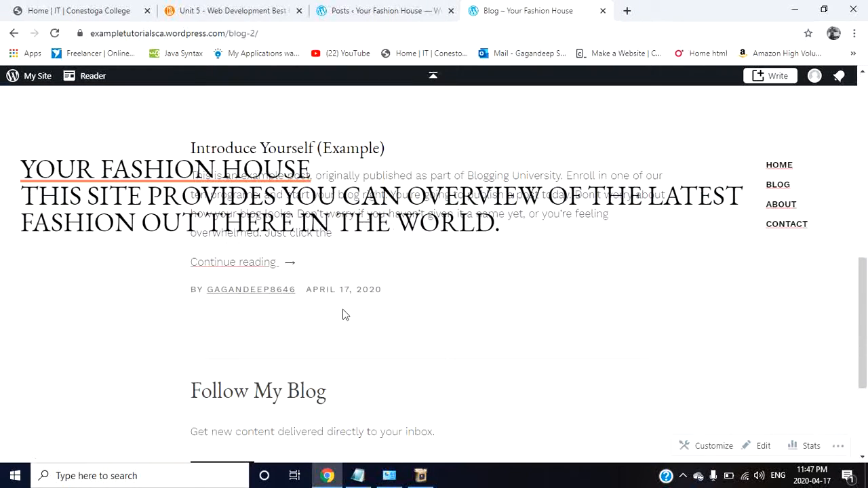
scroll(343, 314, up, 2)
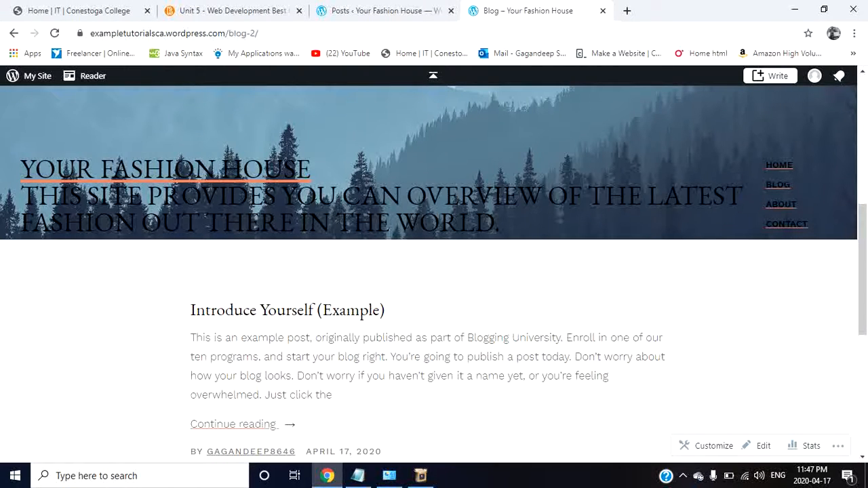
scroll(378, 316, up, 3)
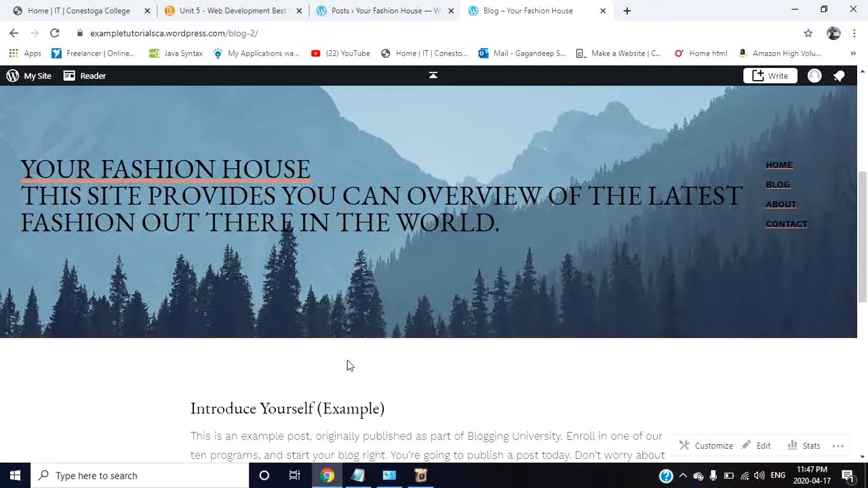
scroll(416, 359, down, 3)
scroll(416, 356, up, 5)
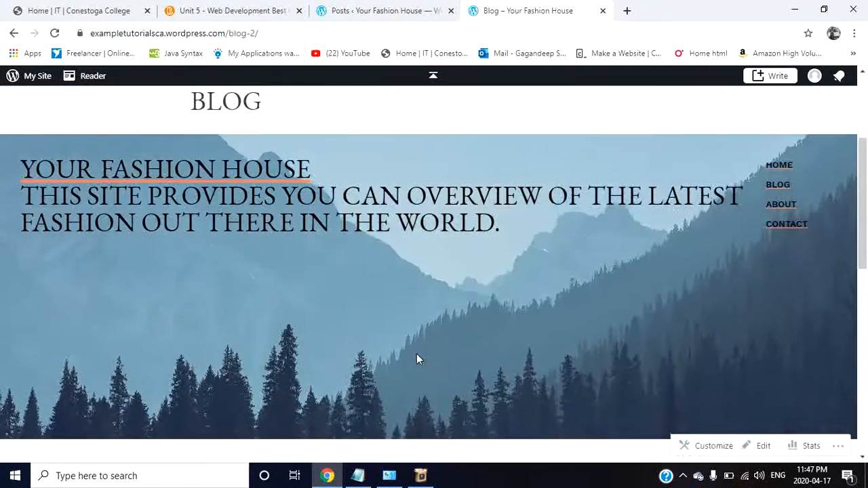
click(407, 9)
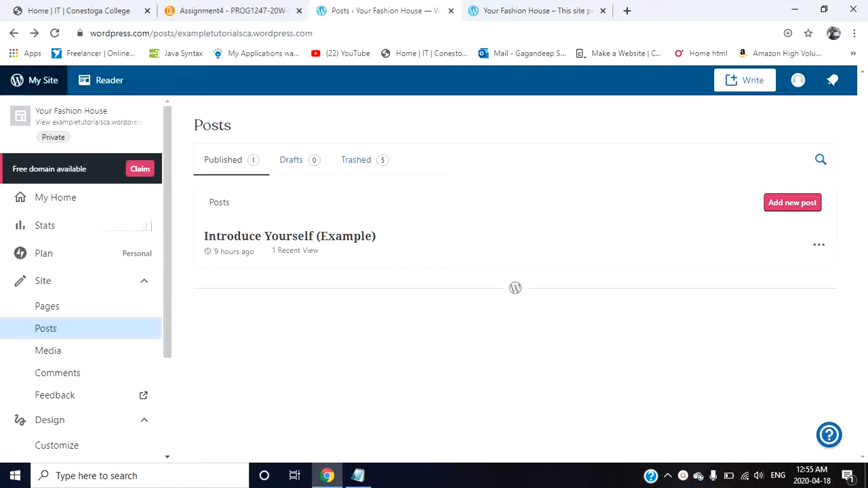
click(566, 8)
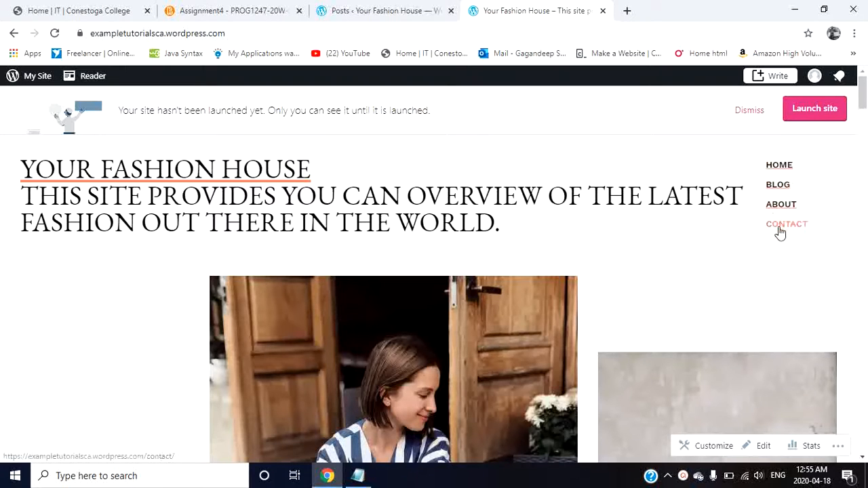
click(377, 10)
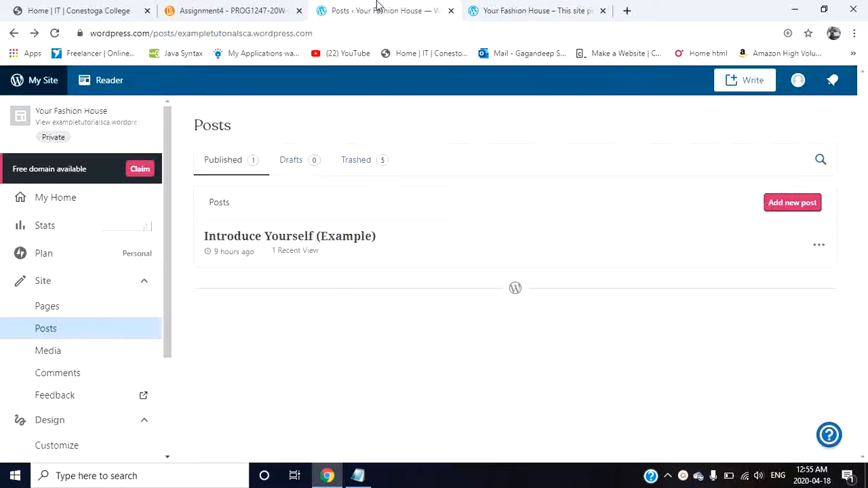
click(470, 8)
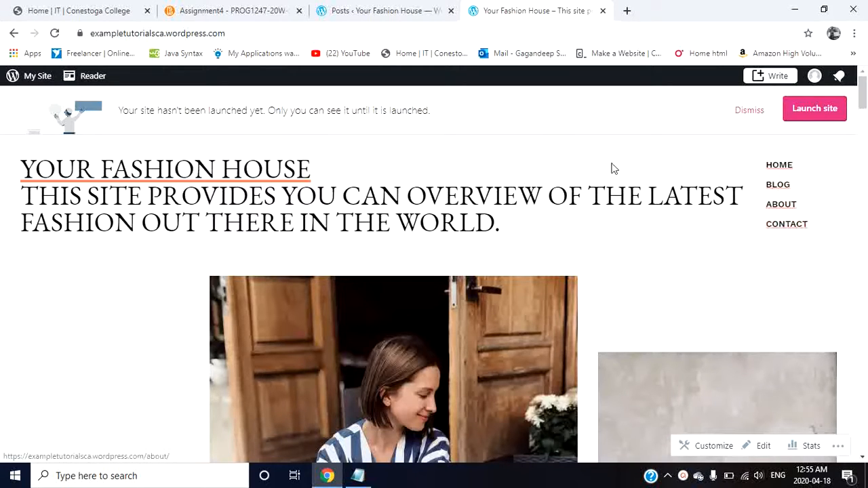
click(346, 8)
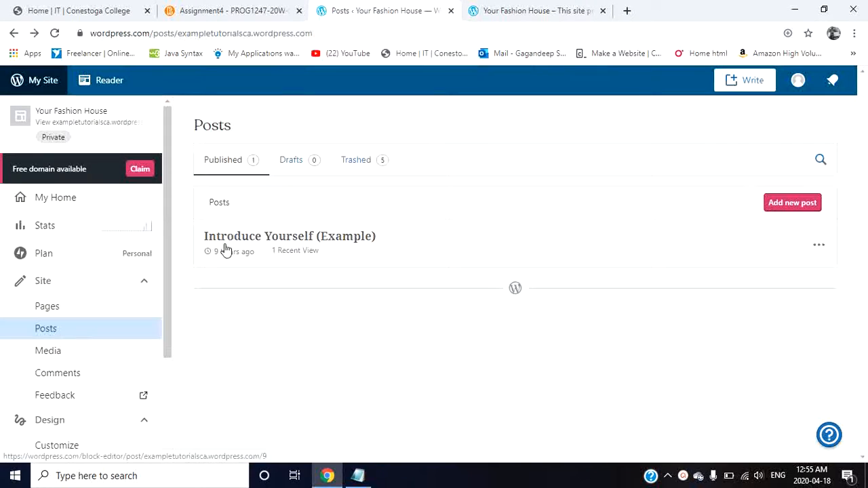
Step: Open the Primary menu in the site customizer and expand the settings of its Home item
click(131, 280)
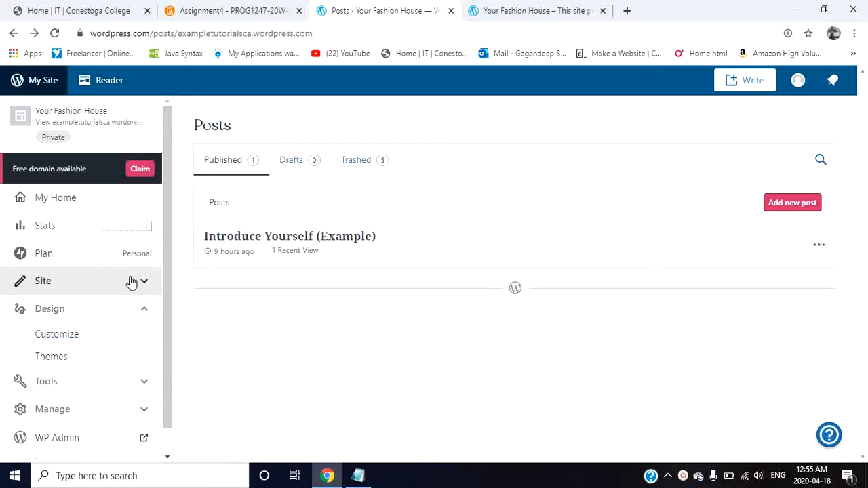
click(114, 333)
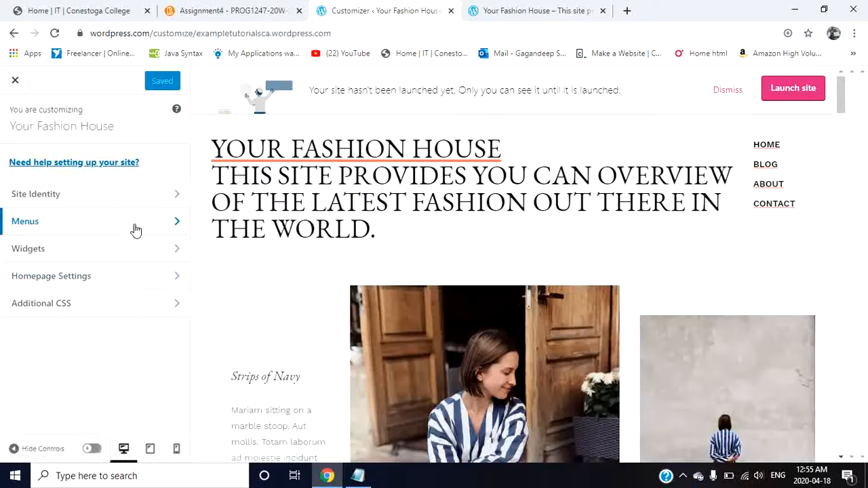
click(136, 230)
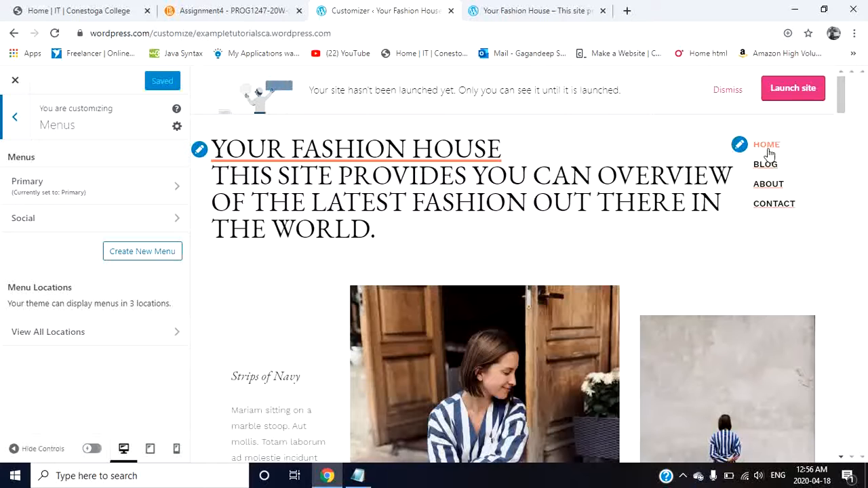
click(142, 197)
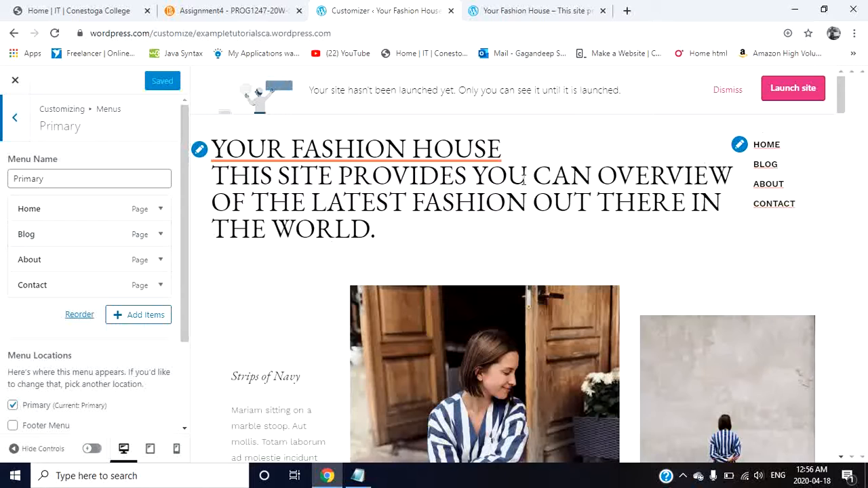
click(160, 211)
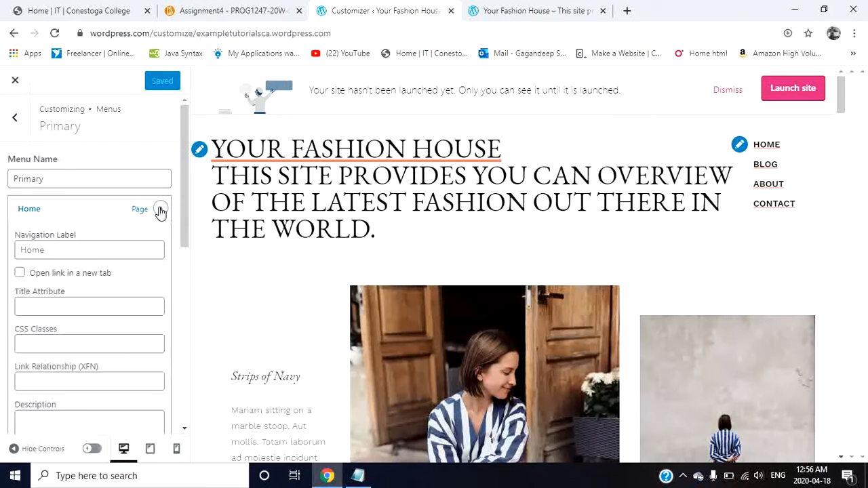
scroll(100, 264, down, 1)
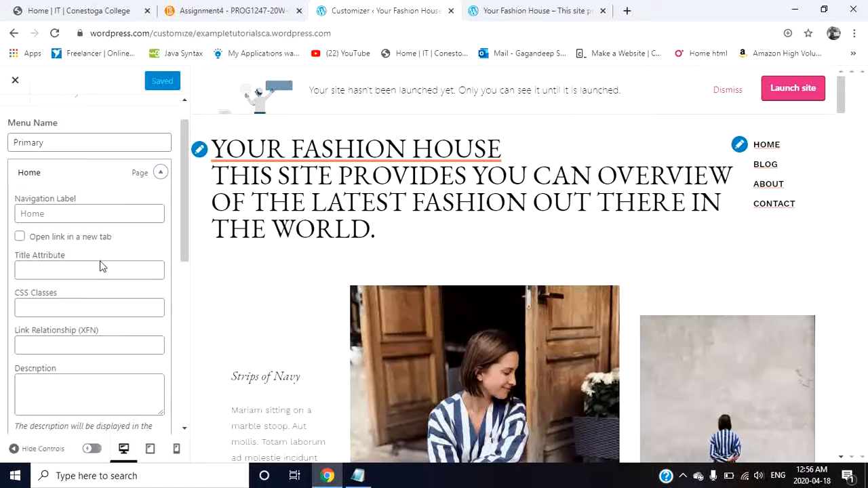
Step: Try "display" as the Home item's navigation label, and clear the label again
click(94, 213)
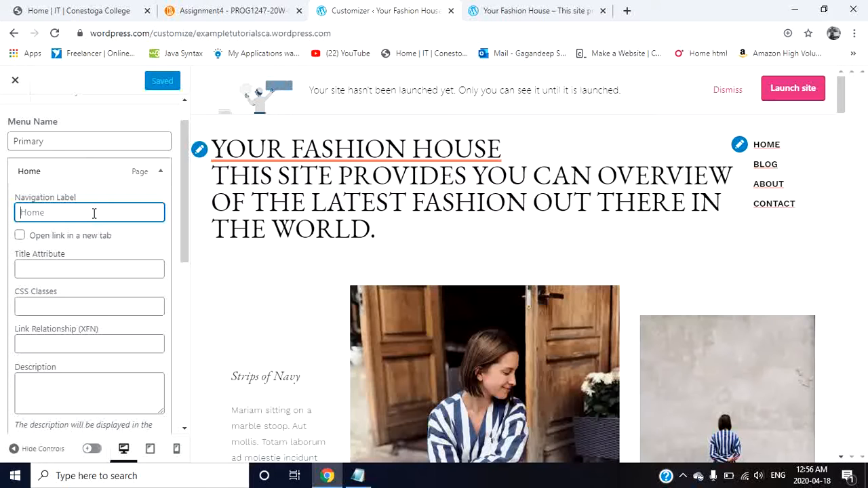
text(dis)
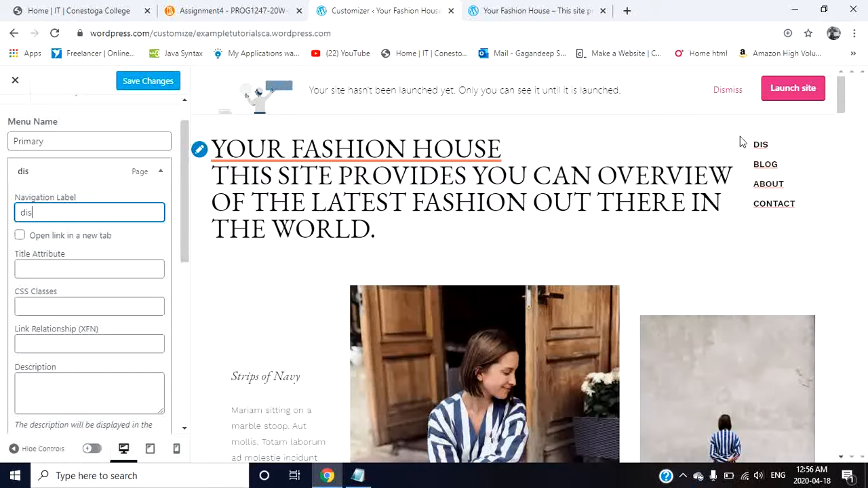
text(play)
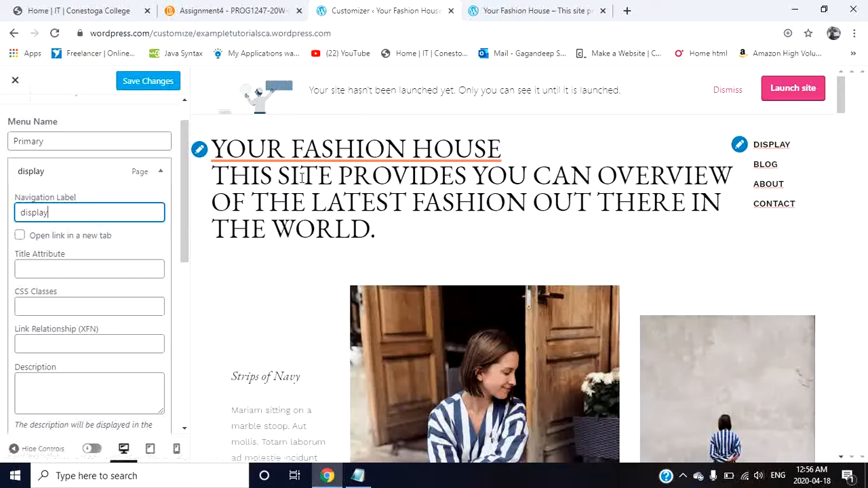
key(BackSpace)
key(BackSpace)
key(BackSpace)
key(BackSpace)
key(BackSpace)
key(BackSpace)
key(BackSpace)
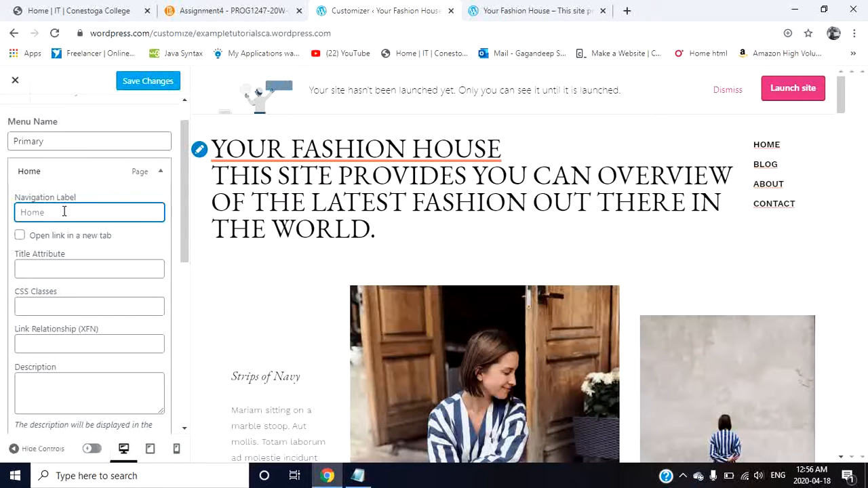
Step: Set the Home menu item to open its link in a new tab, and briefly open and close a blank browser tab
click(20, 236)
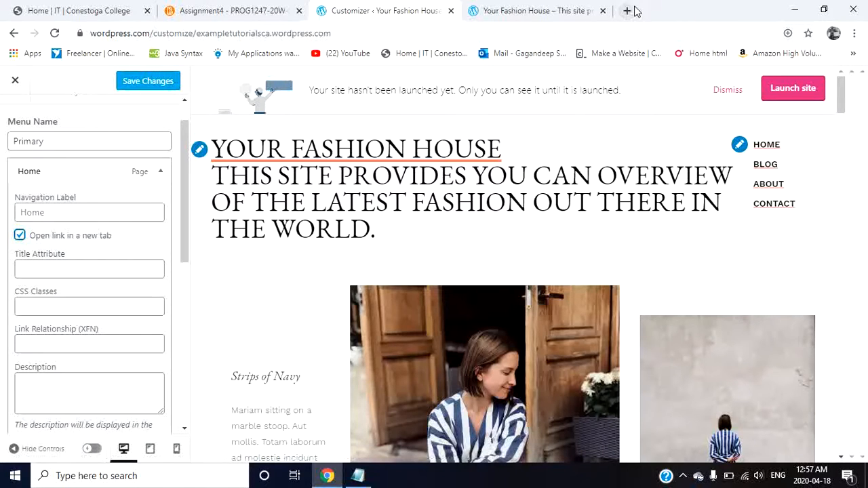
click(556, 14)
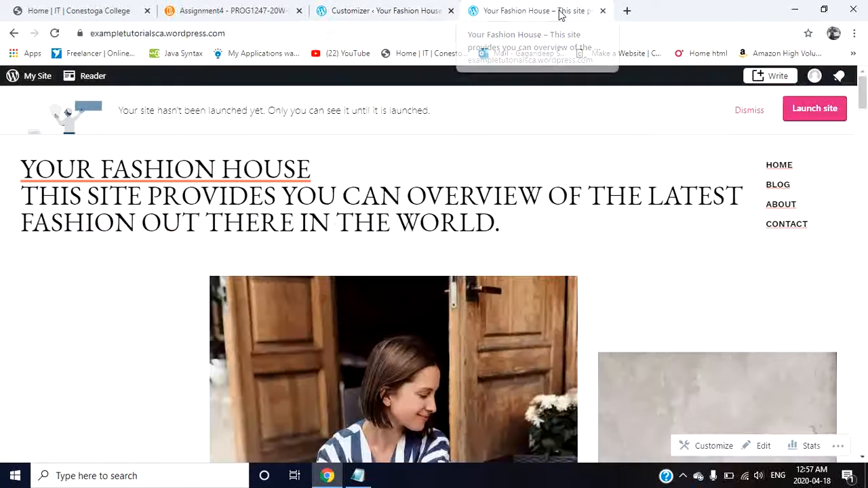
click(418, 14)
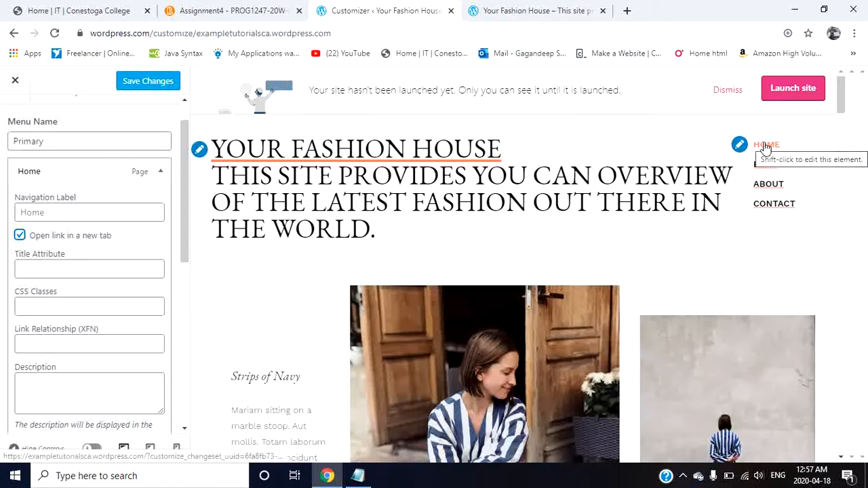
click(626, 11)
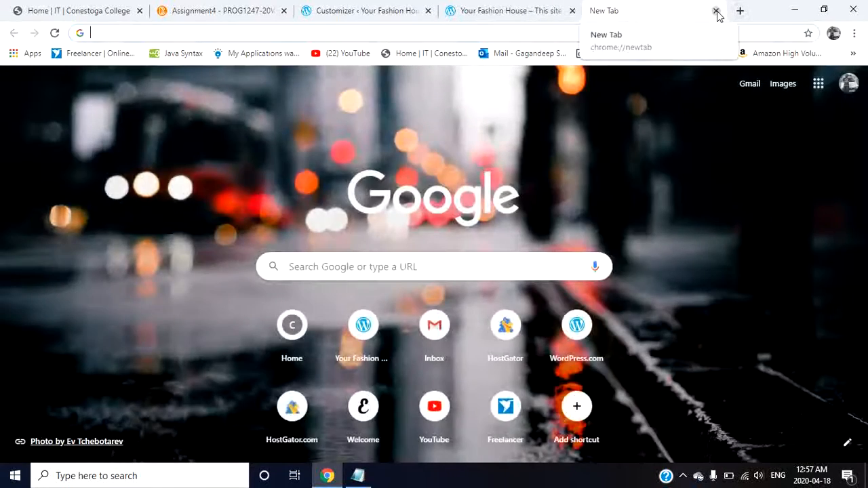
click(715, 10)
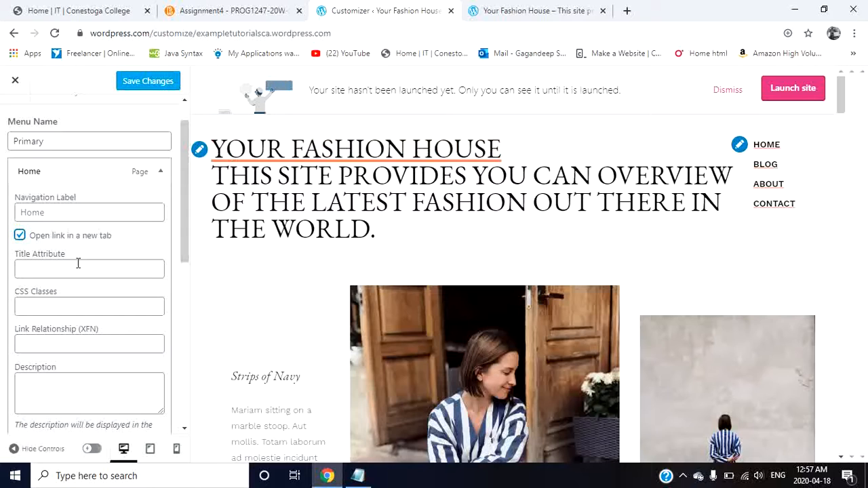
Step: Try "it is a button to home" as the Home menu item's description, and clear the description again
scroll(76, 265, down, 1)
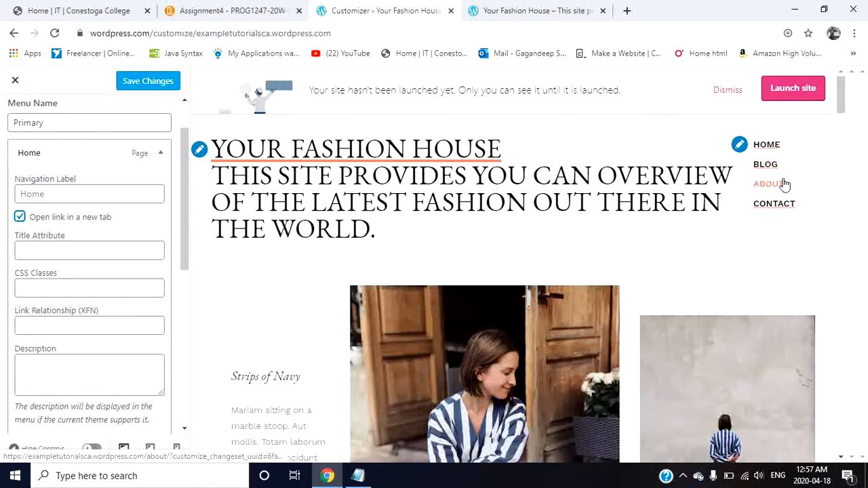
click(96, 382)
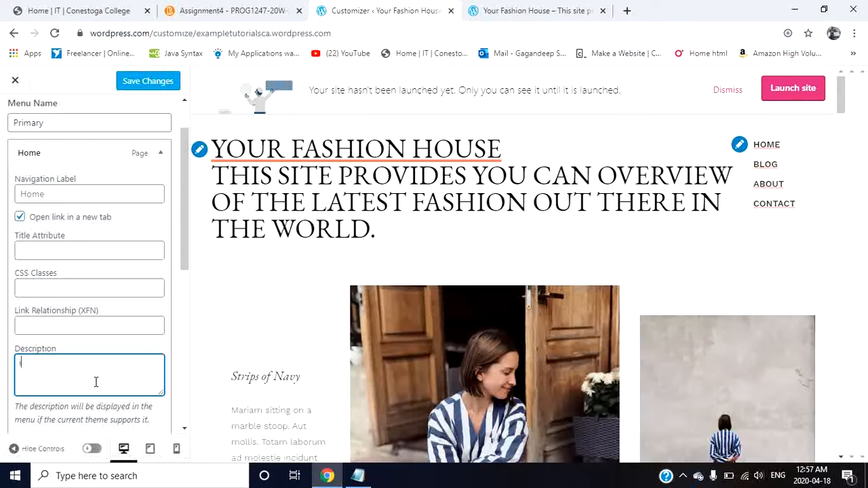
text(it is a buttion)
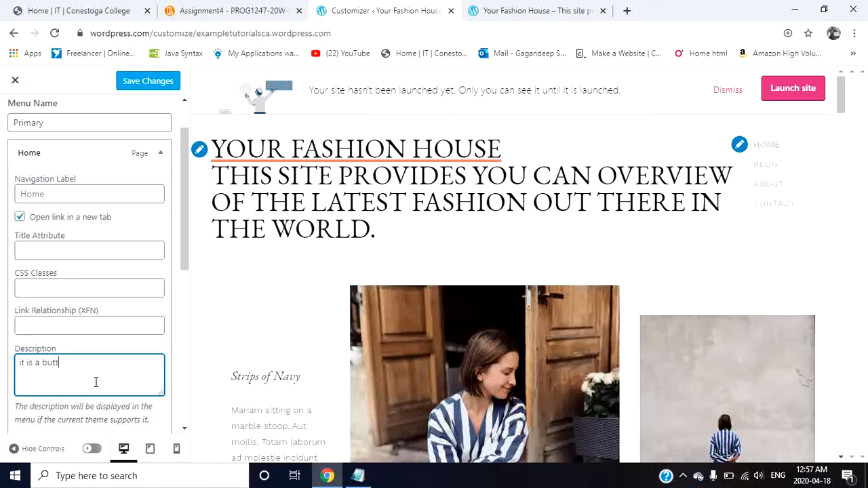
key(BackSpace)
key(BackSpace)
key(BackSpace)
key(BackSpace)
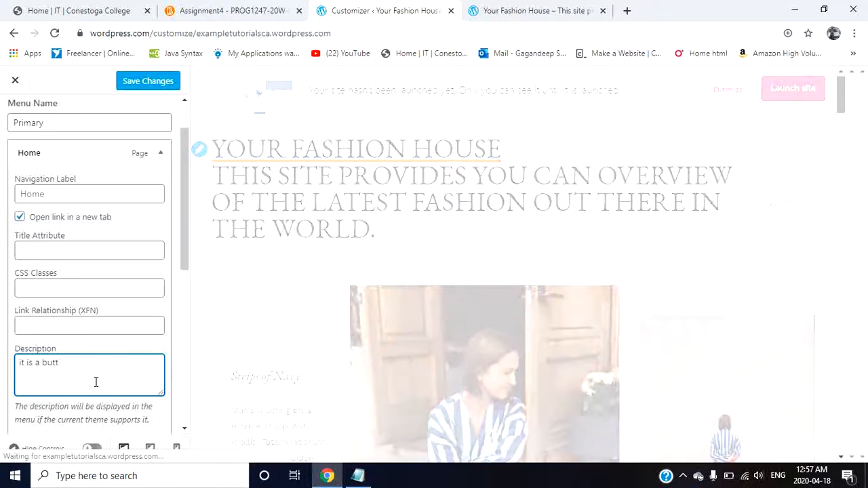
text(ton to)
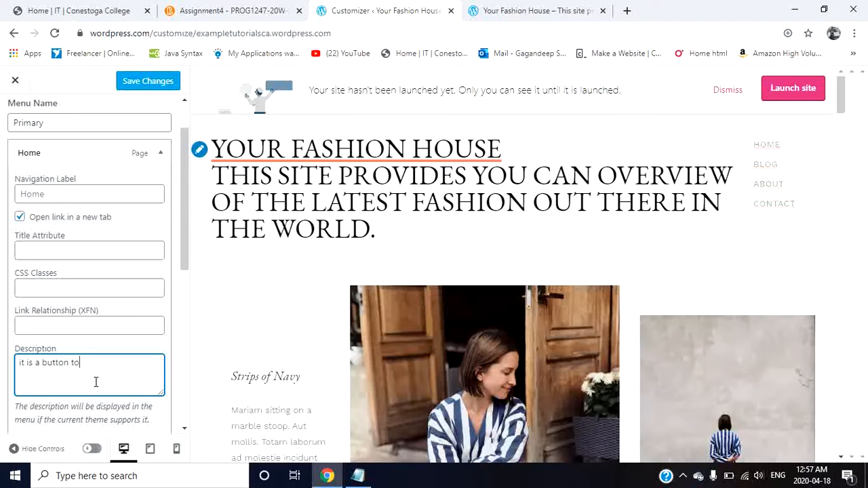
text( home)
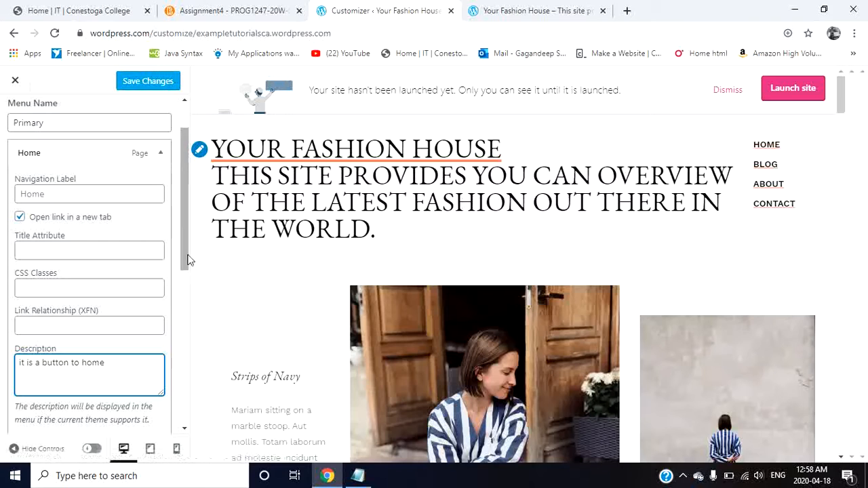
scroll(82, 367, down, 1)
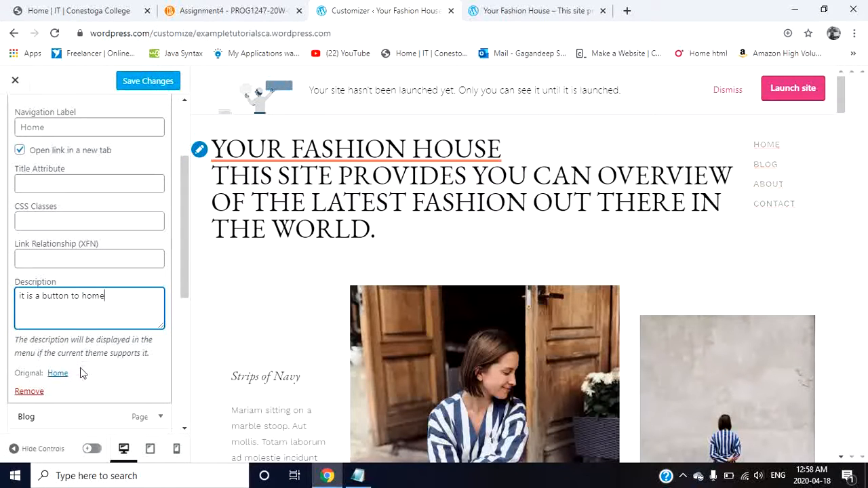
key(BackSpace)
key(BackSpace)
key(BackSpace)
key(BackSpace)
key(BackSpace)
key(BackSpace)
key(BackSpace)
key(BackSpace)
key(BackSpace)
key(BackSpace)
key(BackSpace)
key(BackSpace)
key(BackSpace)
key(BackSpace)
click(59, 374)
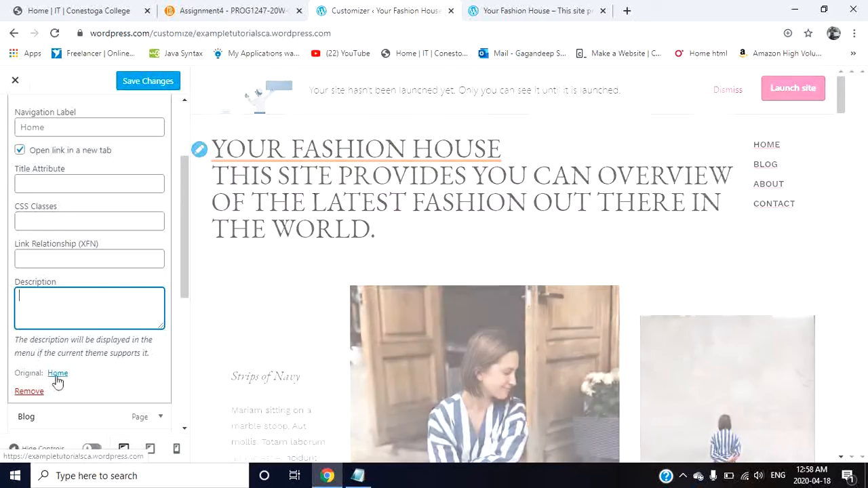
Step: Look over the remaining items and settings of the Primary menu and collapse the Home item
scroll(160, 372, down, 1)
scroll(159, 370, up, 2)
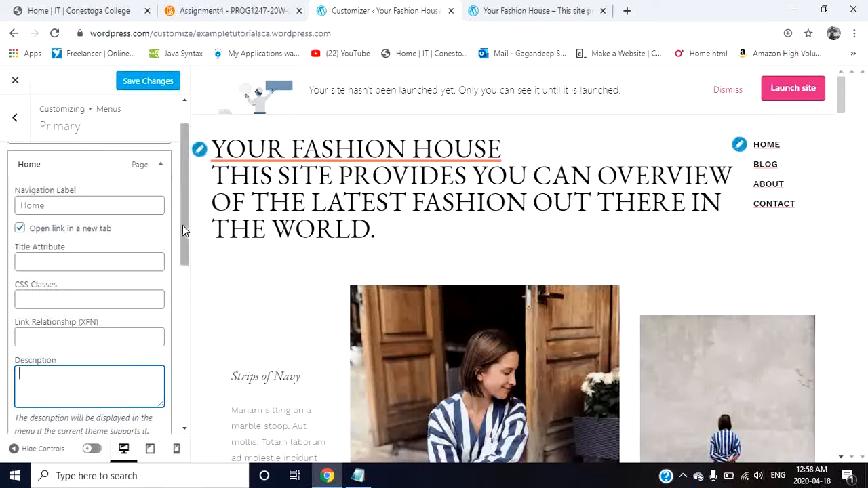
scroll(157, 198, down, 4)
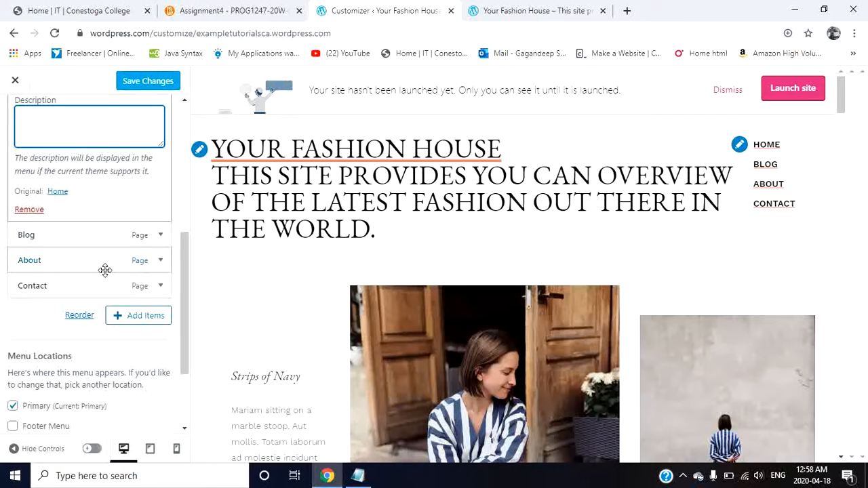
scroll(105, 270, up, 3)
scroll(105, 270, up, 2)
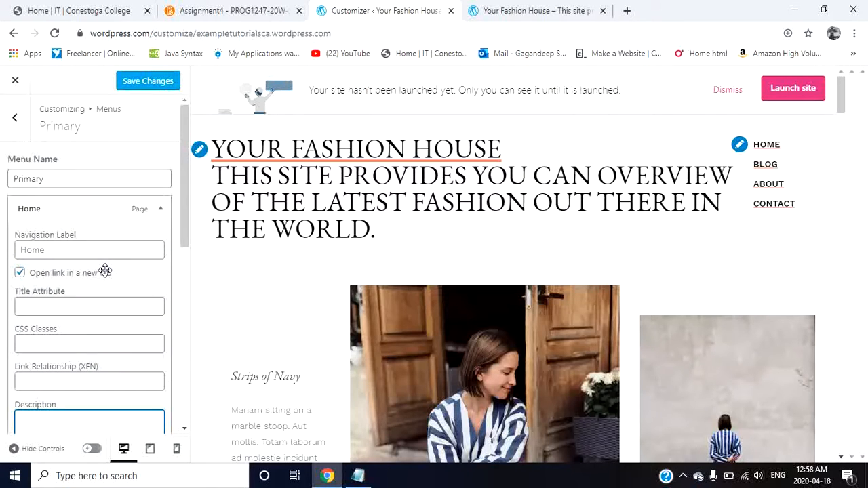
click(160, 208)
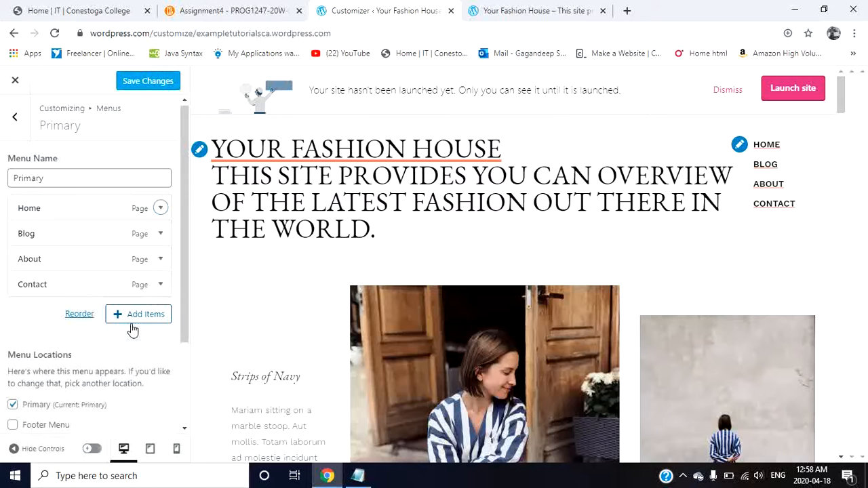
Step: Add a new page named "images" to the Primary menu and close the list of available items
click(141, 320)
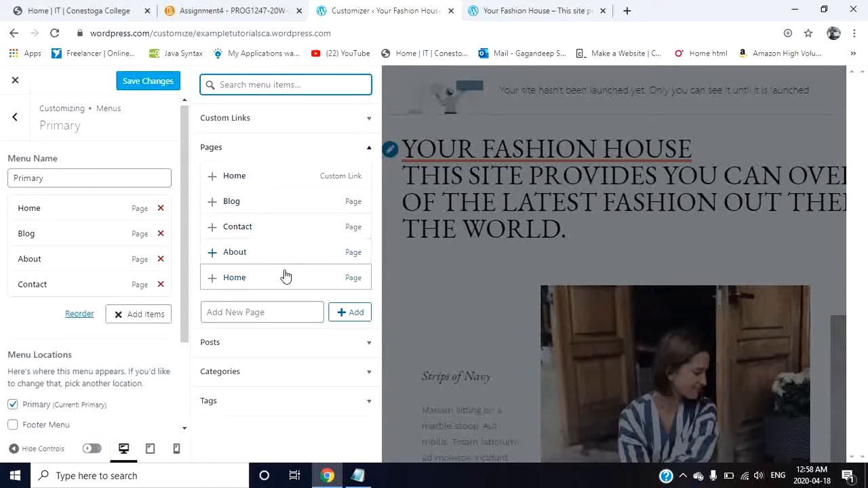
click(259, 314)
text(ima)
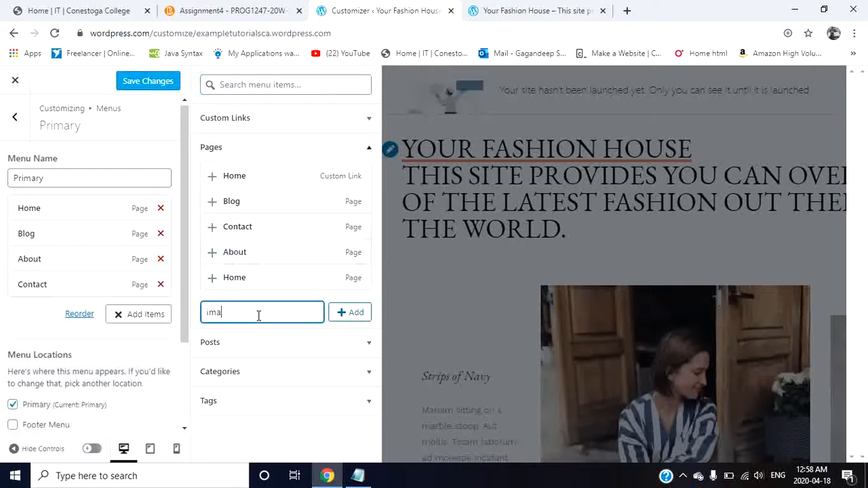
text(ges)
click(348, 312)
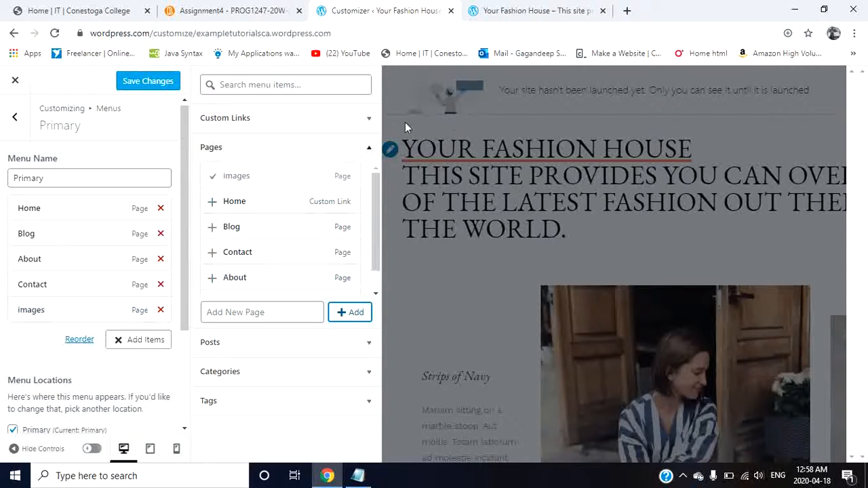
click(497, 128)
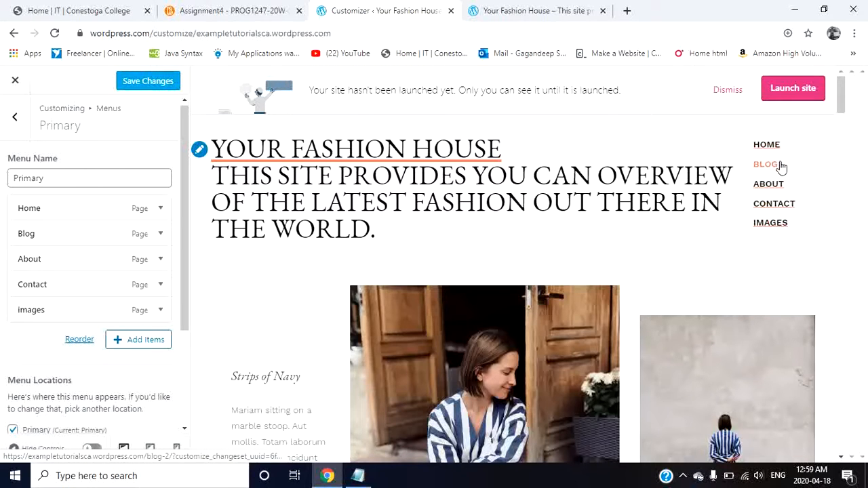
Step: Start reordering the Primary menu and move the images item up to the first position, above Home
click(80, 341)
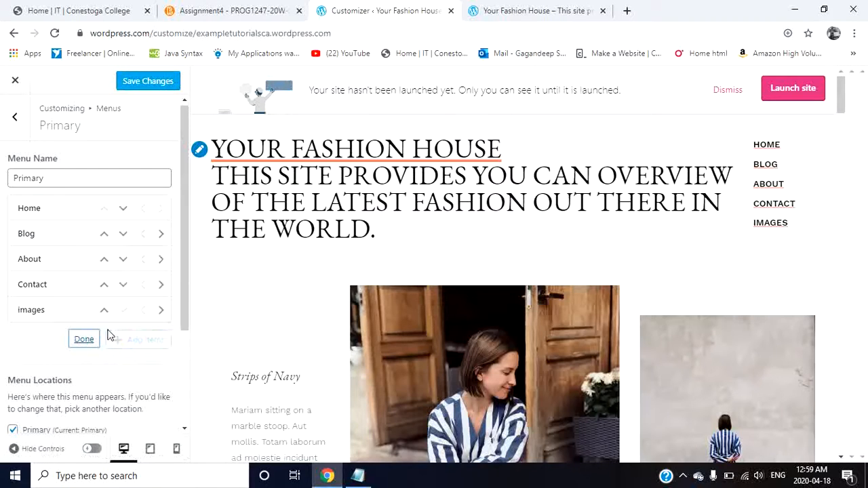
click(105, 312)
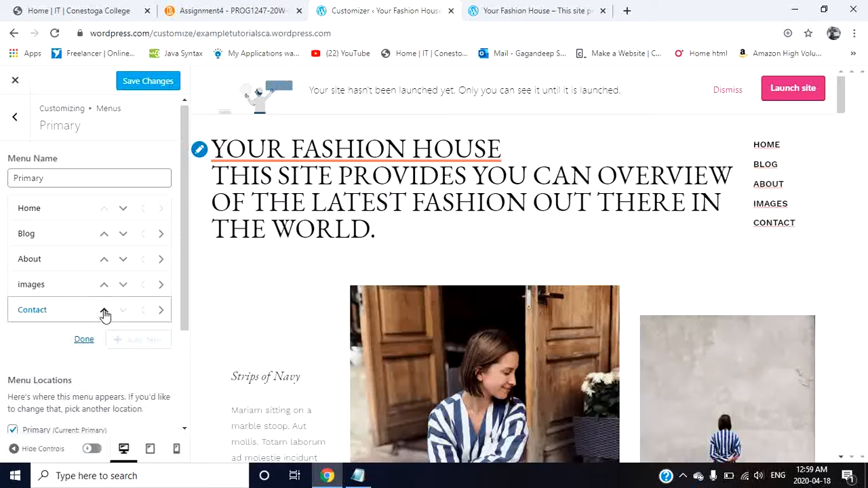
click(104, 312)
click(104, 312)
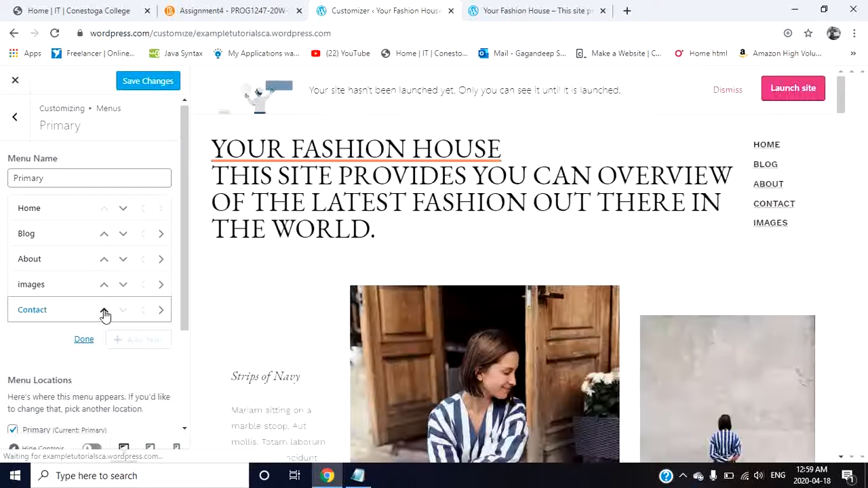
click(105, 312)
click(104, 313)
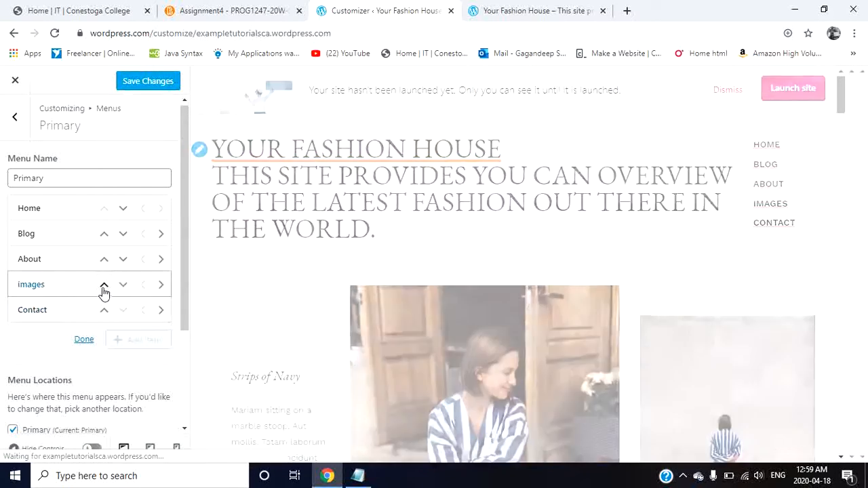
click(103, 284)
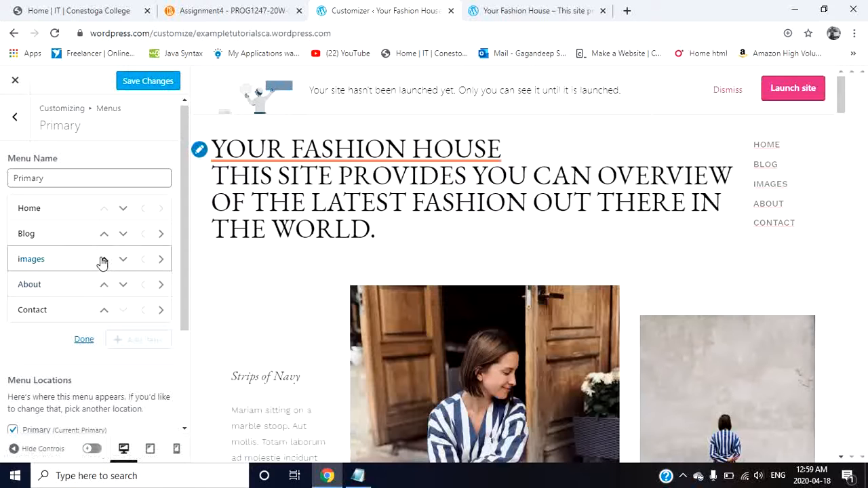
click(104, 259)
click(104, 233)
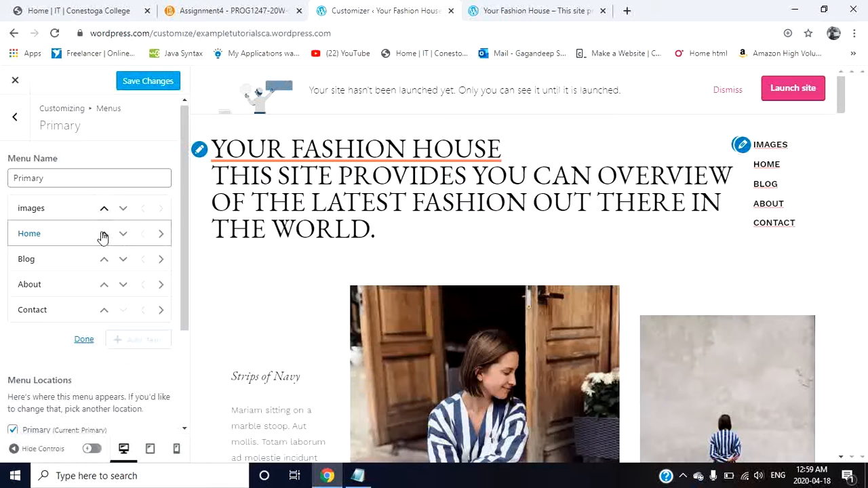
Step: Move the images item back down to the end of the Primary menu, below Contact, and finish reordering
click(122, 208)
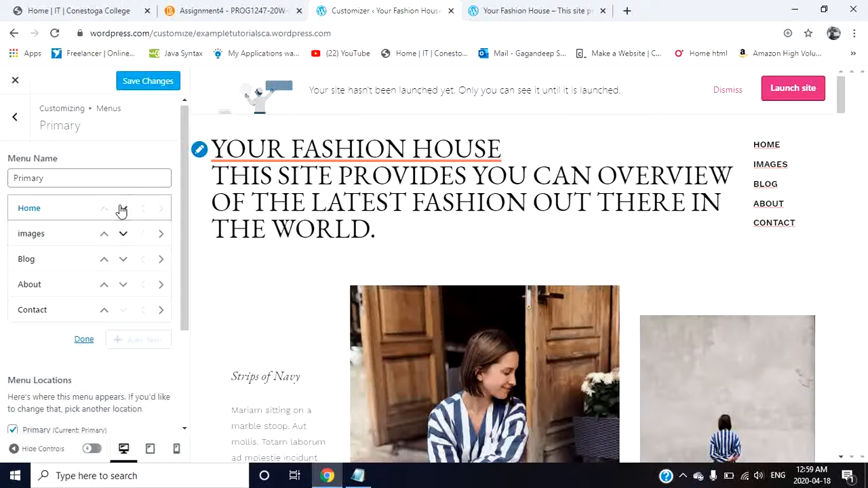
click(123, 234)
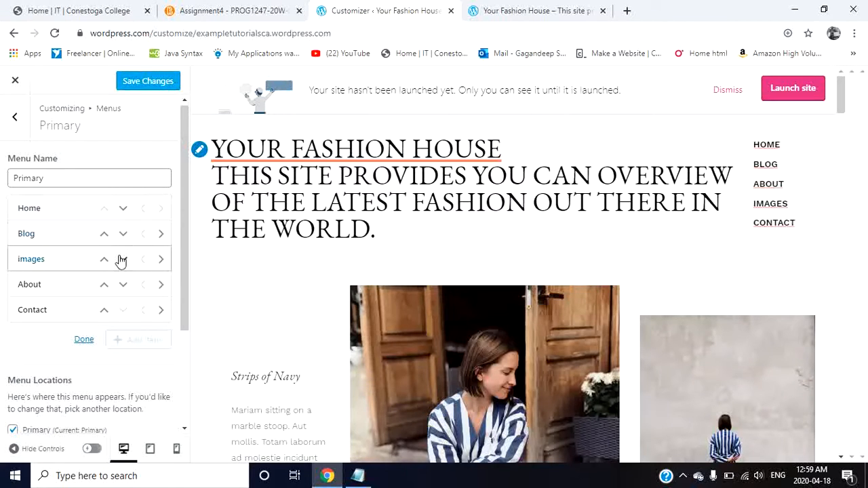
click(122, 259)
click(123, 284)
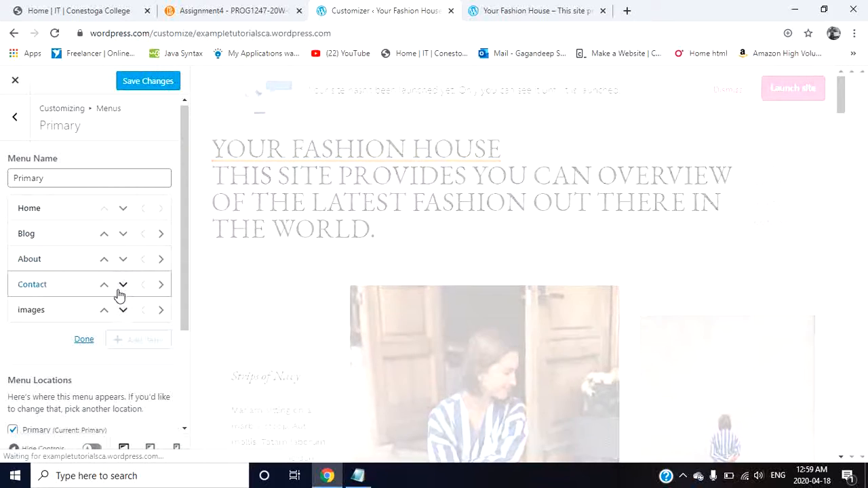
click(84, 340)
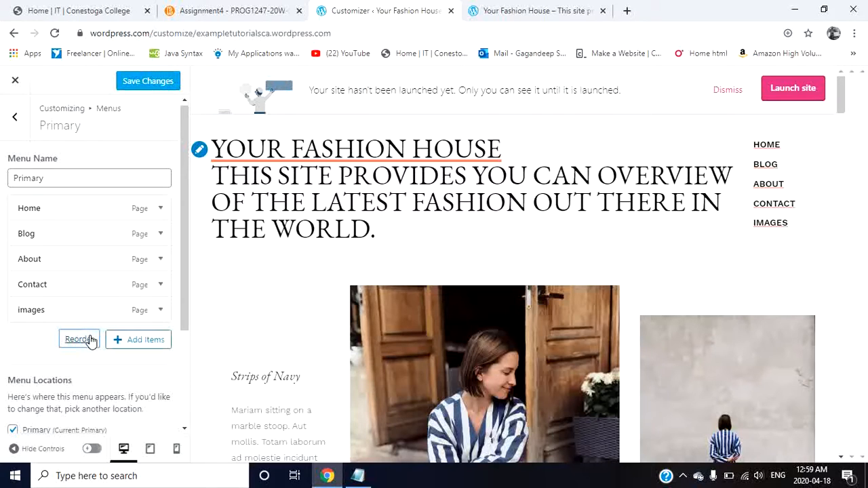
Step: Assign the menu to the Footer Menu location and remove it from the Primary location
scroll(92, 341, down, 3)
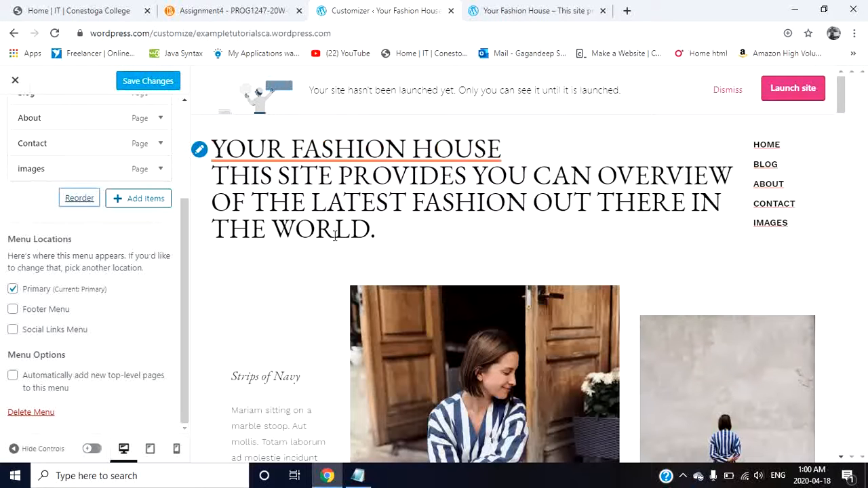
click(12, 309)
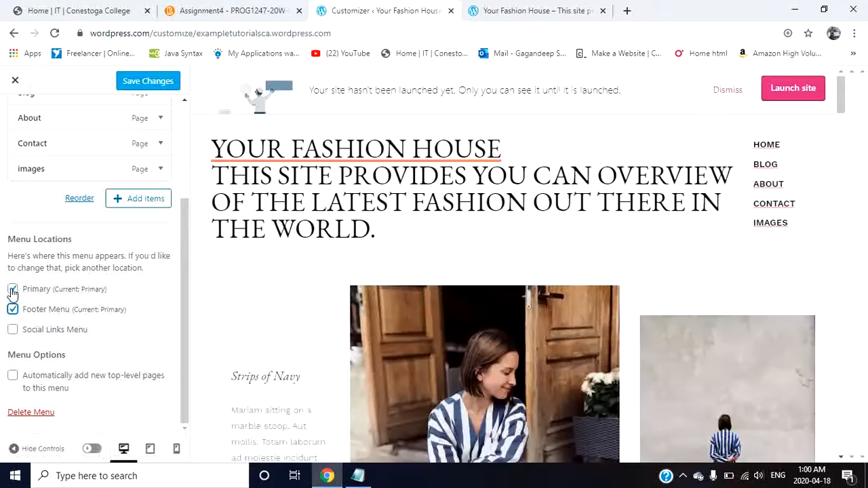
click(13, 289)
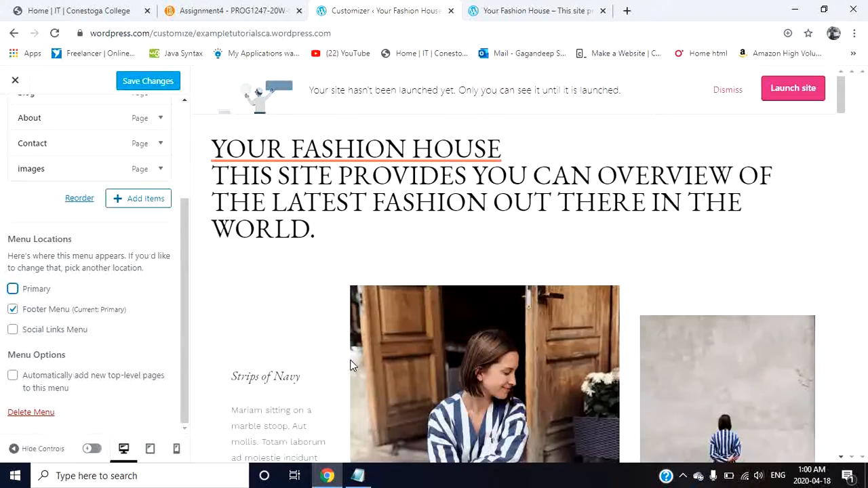
Step: Examine the site preview from header to footer to check where the menu is placed
scroll(500, 328, down, 5)
scroll(500, 330, down, 10)
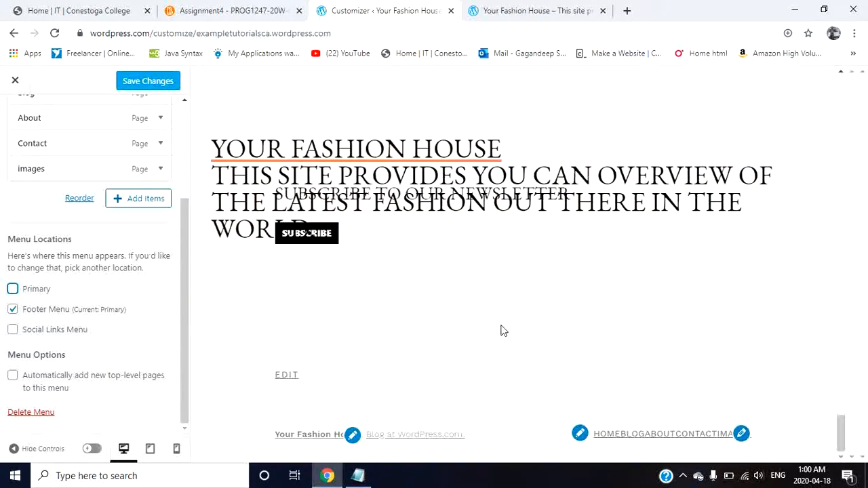
scroll(513, 325, up, 5)
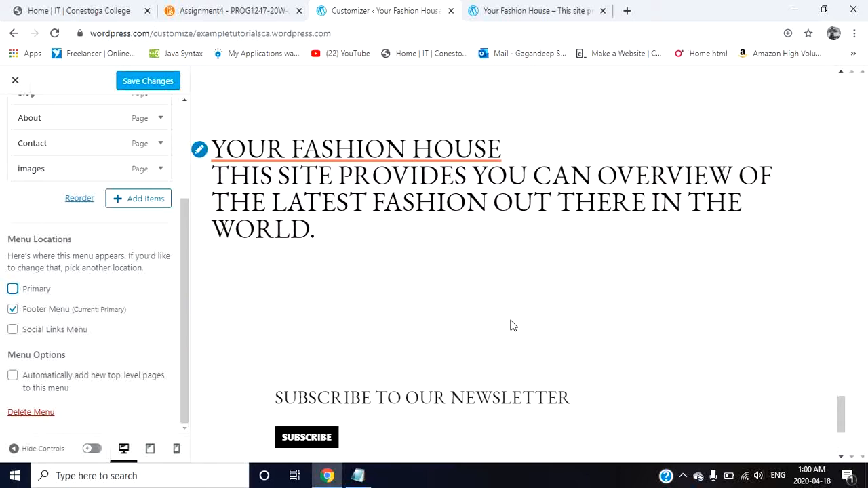
scroll(512, 325, up, 8)
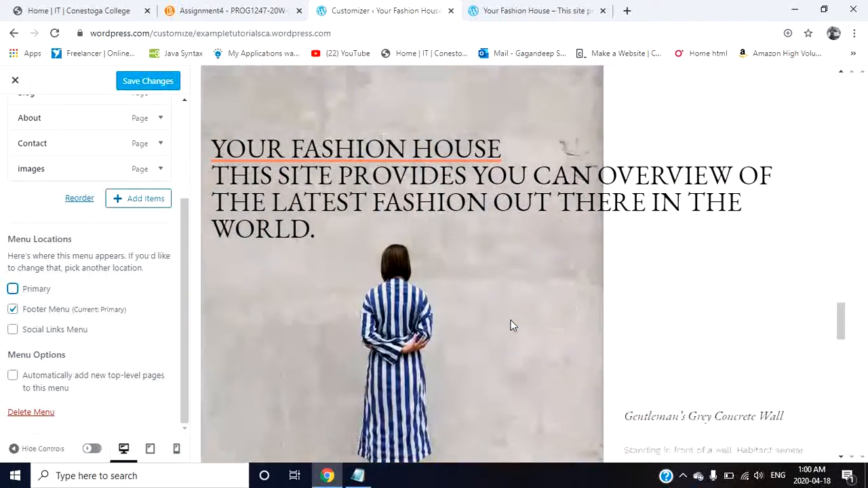
scroll(513, 325, up, 5)
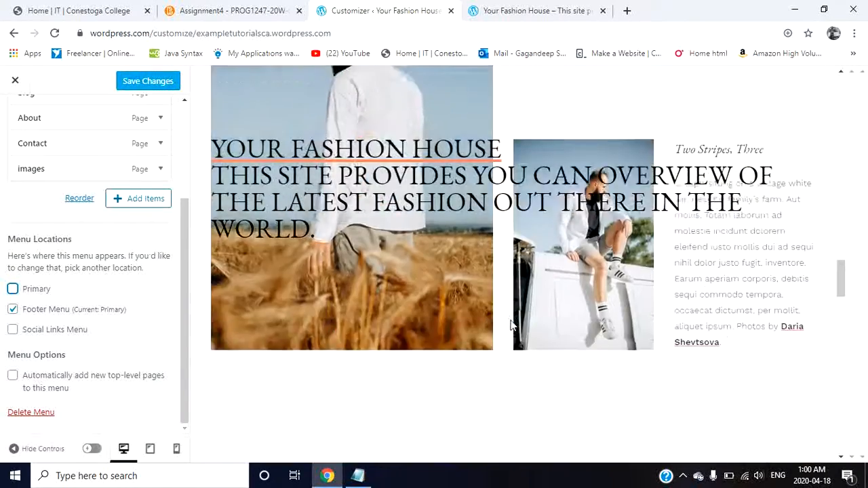
scroll(513, 325, up, 8)
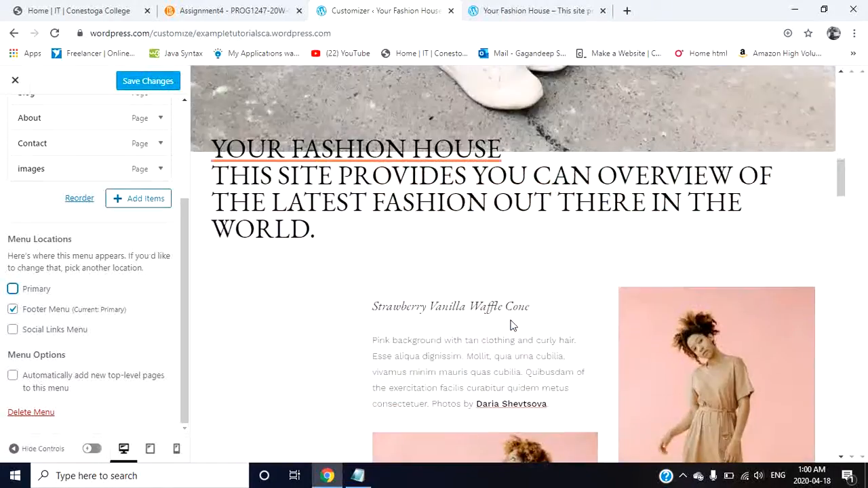
scroll(512, 325, up, 3)
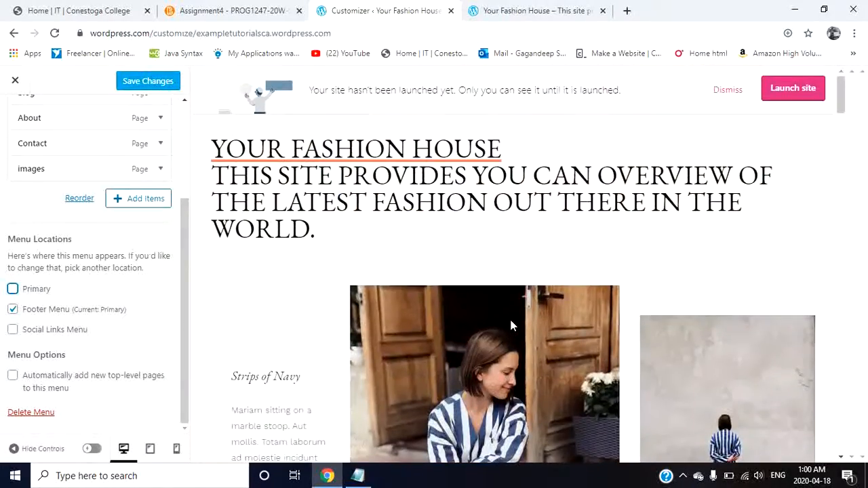
scroll(512, 325, down, 2)
scroll(511, 325, down, 15)
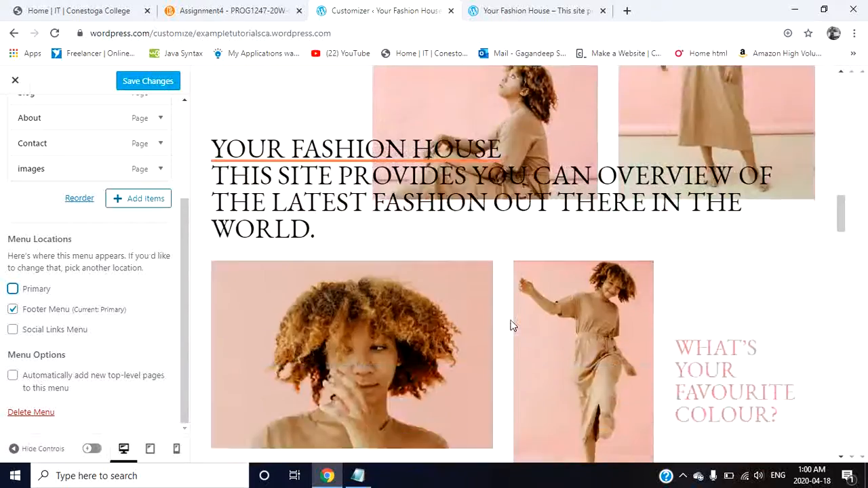
scroll(511, 326, down, 5)
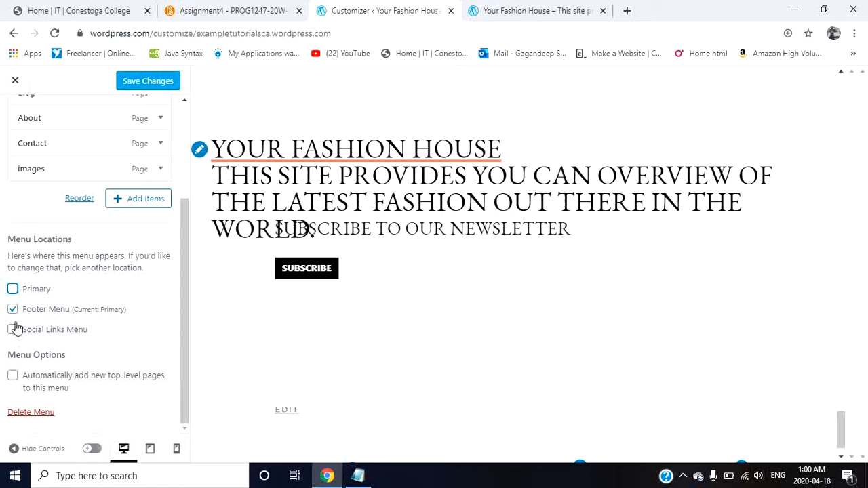
Step: Assign the menu to the Primary location again and remove it from the Footer Menu location
click(12, 290)
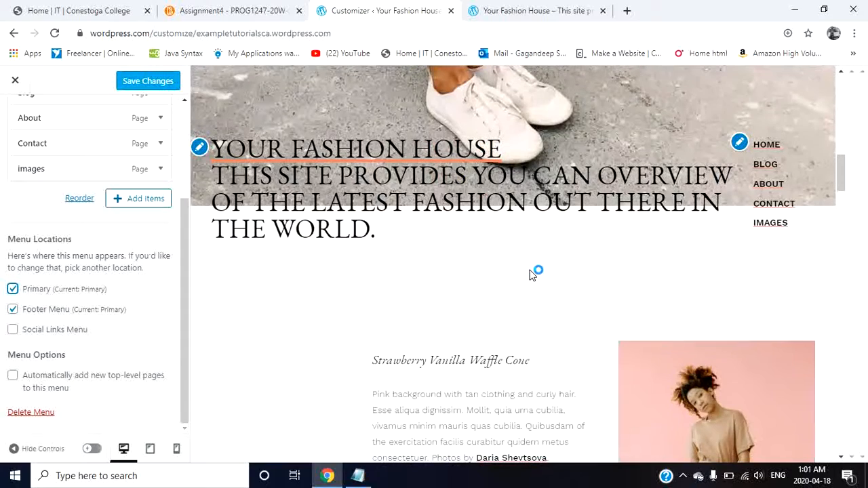
click(13, 311)
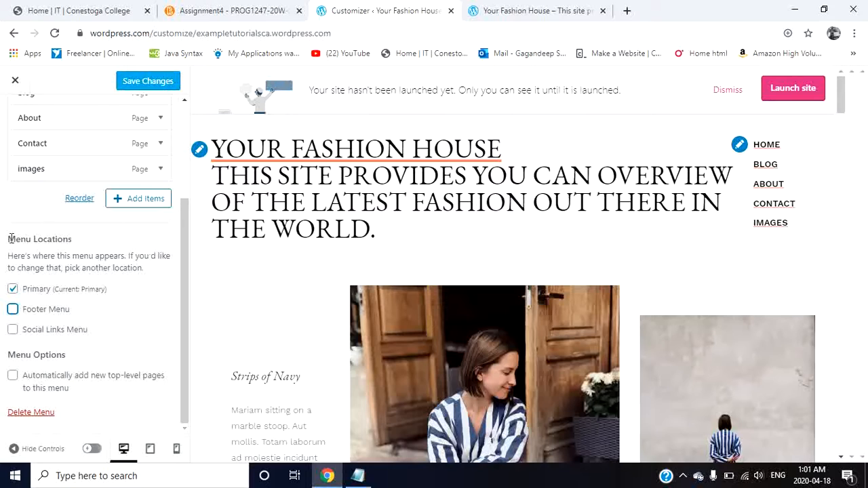
Step: Remove the images item from the Primary menu
scroll(10, 238, up, 3)
click(59, 179)
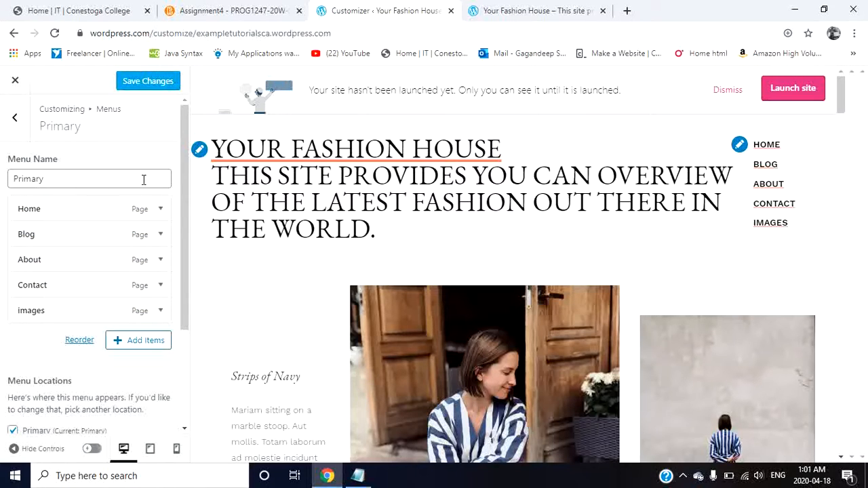
scroll(136, 434, down, 2)
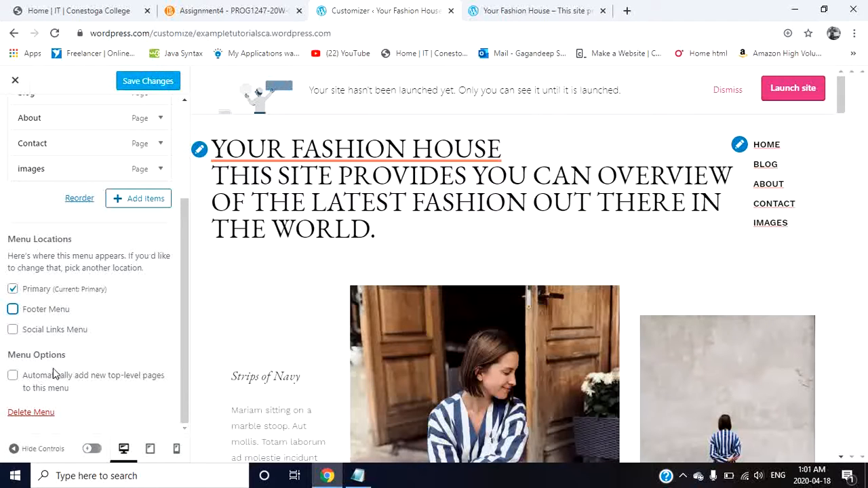
scroll(152, 333, up, 2)
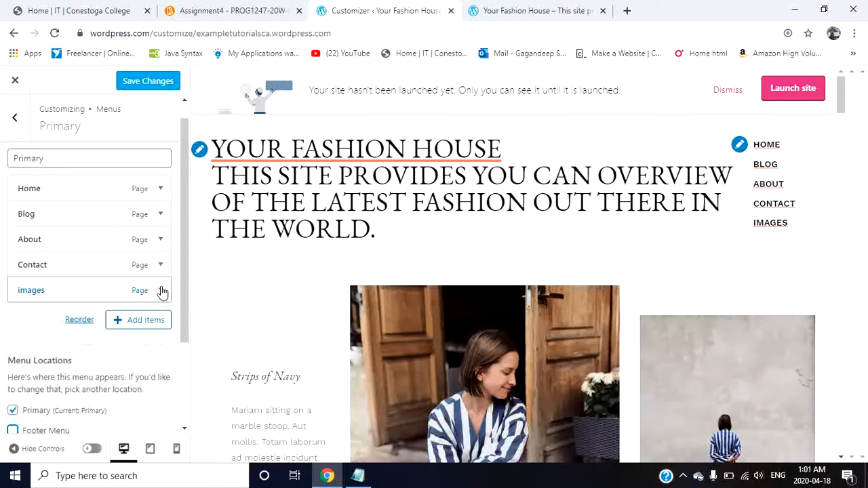
click(161, 290)
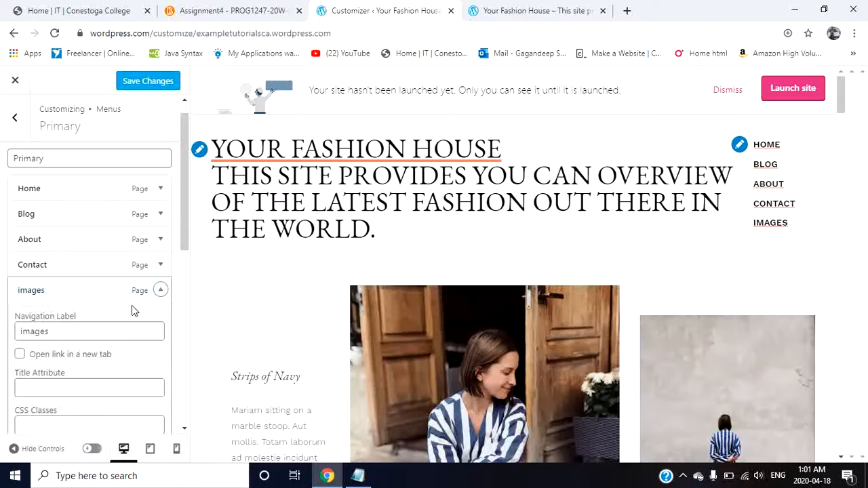
scroll(119, 333, down, 4)
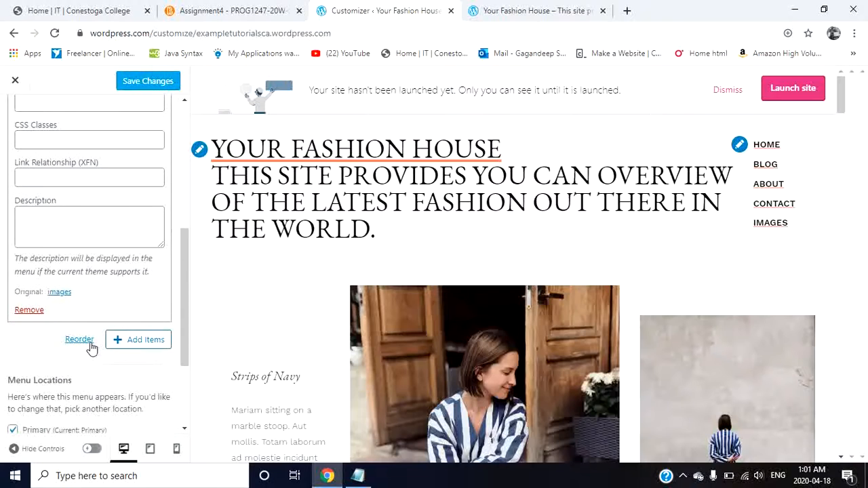
click(30, 311)
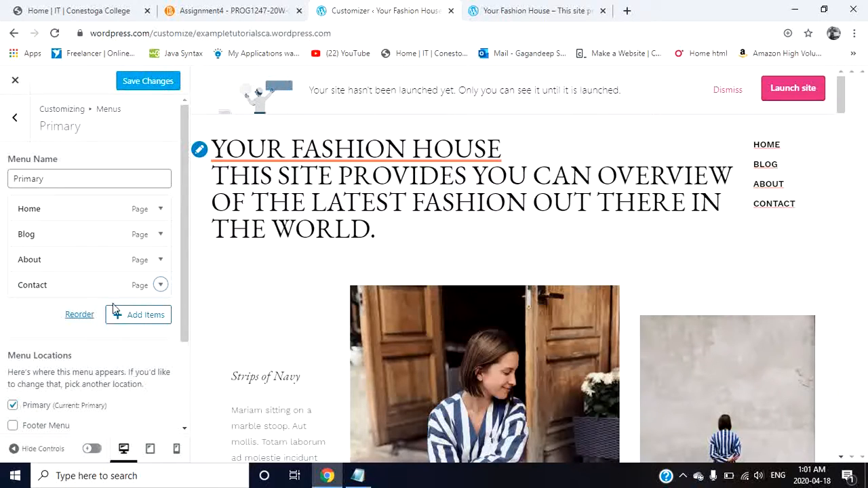
Step: Look over the Contact menu item's settings, including its navigation label and description, and collapse the item
click(161, 286)
scroll(109, 322, down, 2)
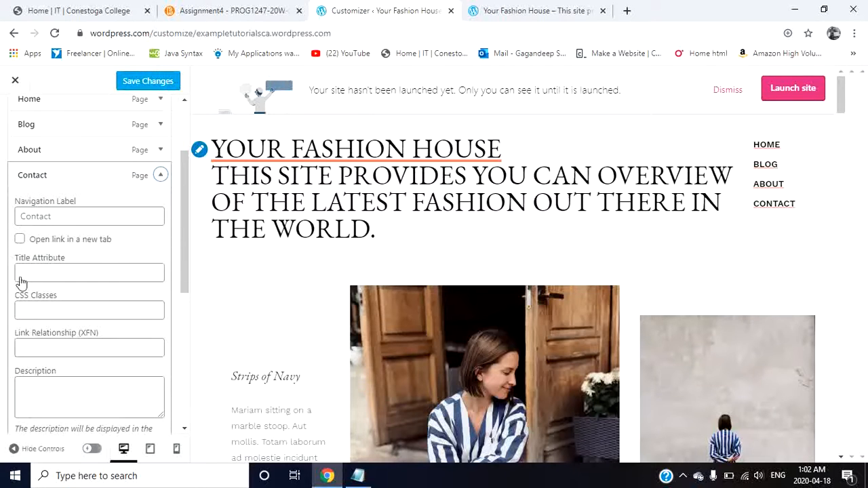
scroll(95, 341, down, 4)
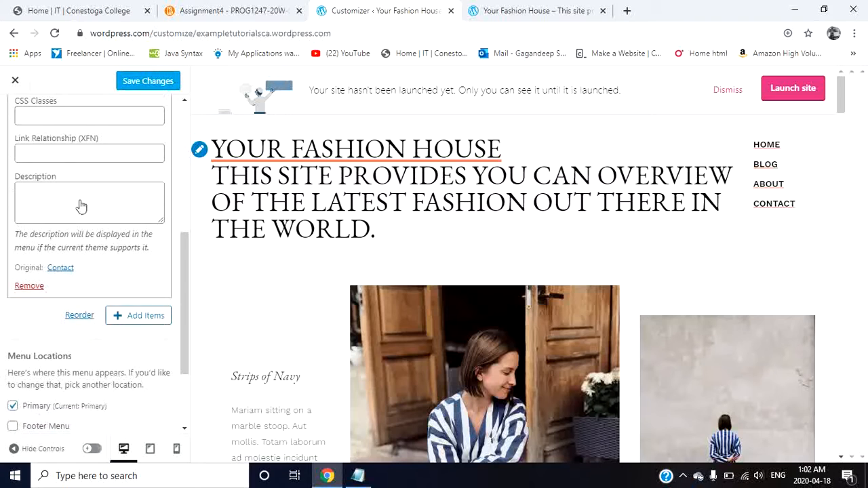
scroll(9, 207, up, 2)
scroll(42, 307, up, 3)
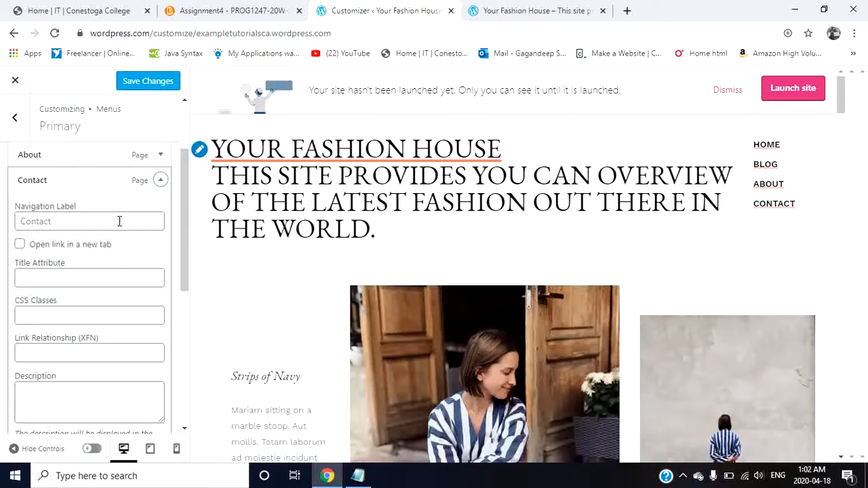
scroll(119, 221, down, 2)
scroll(119, 221, up, 3)
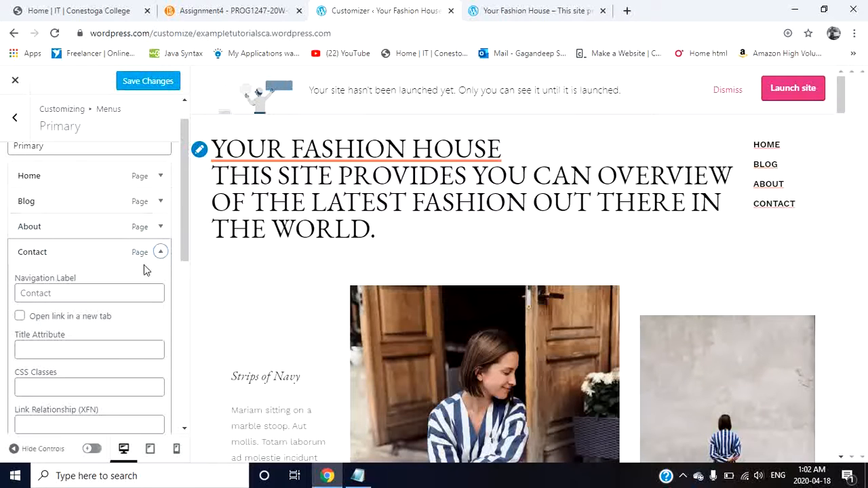
click(161, 252)
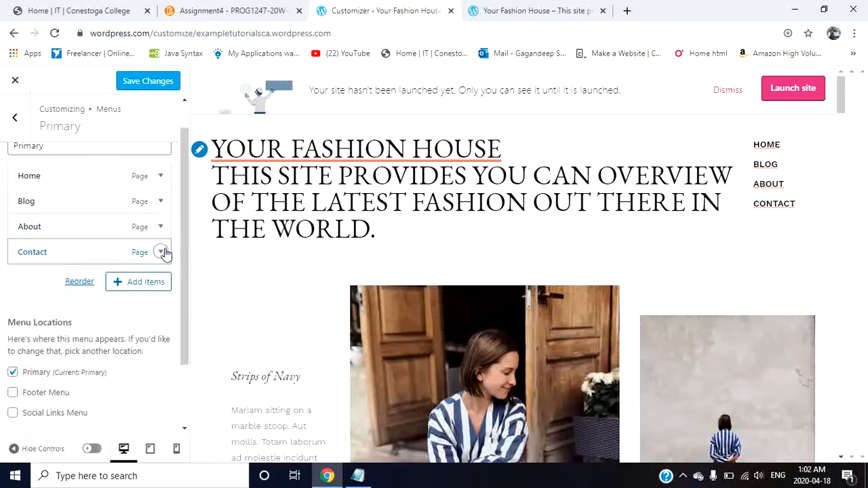
scroll(165, 253, up, 1)
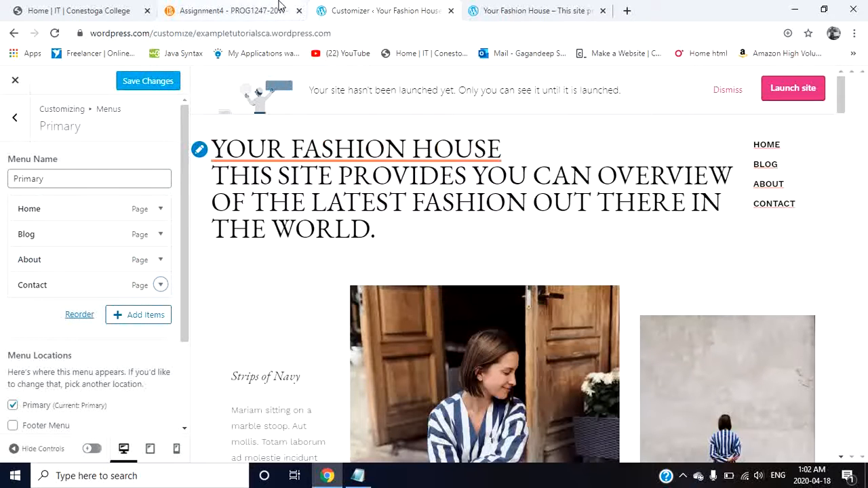
Step: Save the Primary menu changes and close the Customizer
click(139, 83)
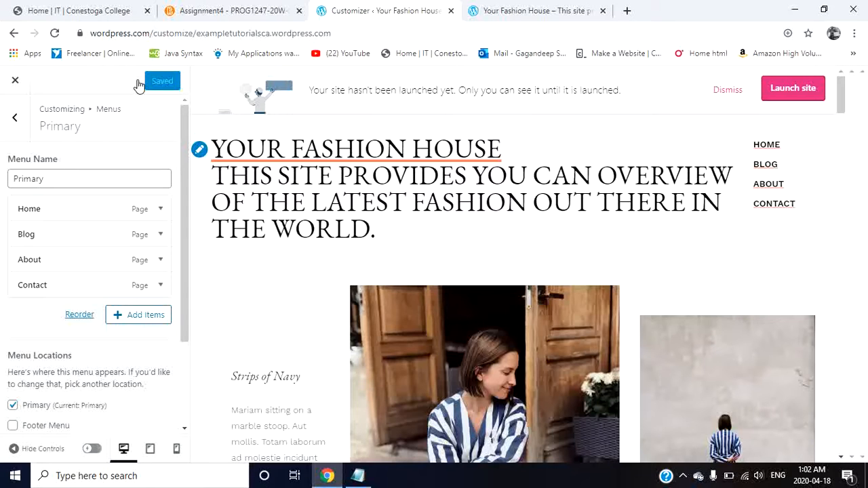
click(16, 77)
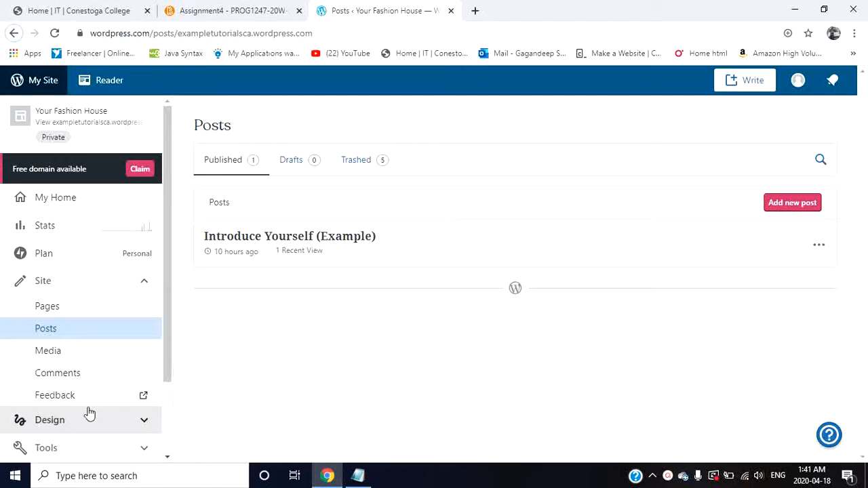
Step: Open the site's design themes and browse the recommended themes for an alternative to the current one
scroll(89, 413, down, 2)
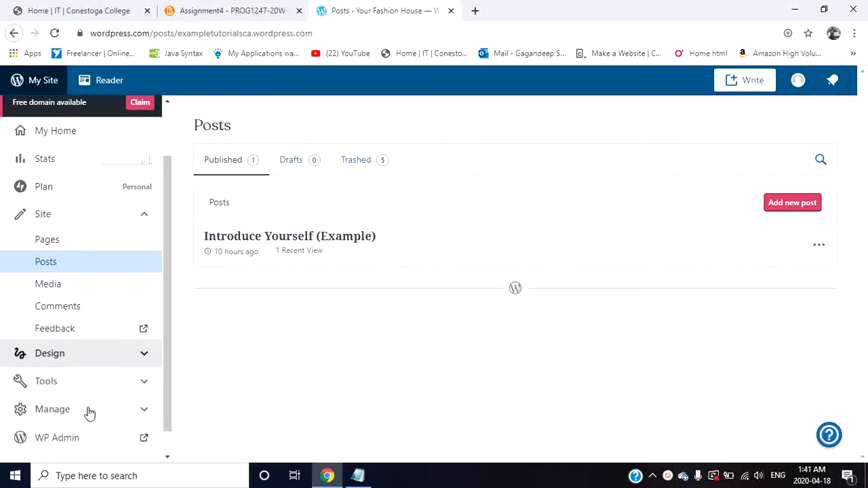
click(72, 344)
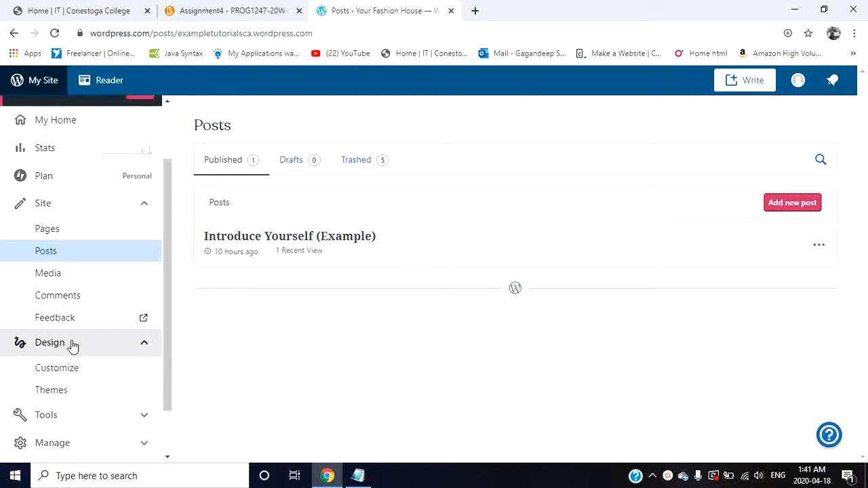
click(90, 387)
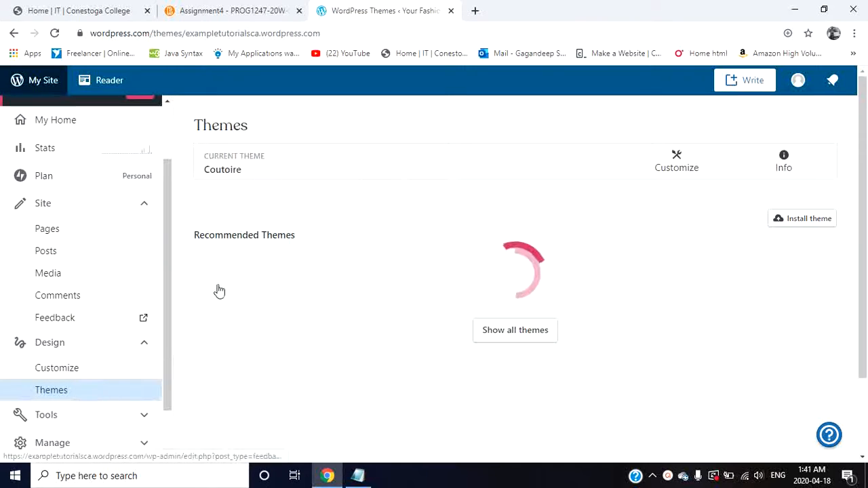
scroll(491, 191, down, 2)
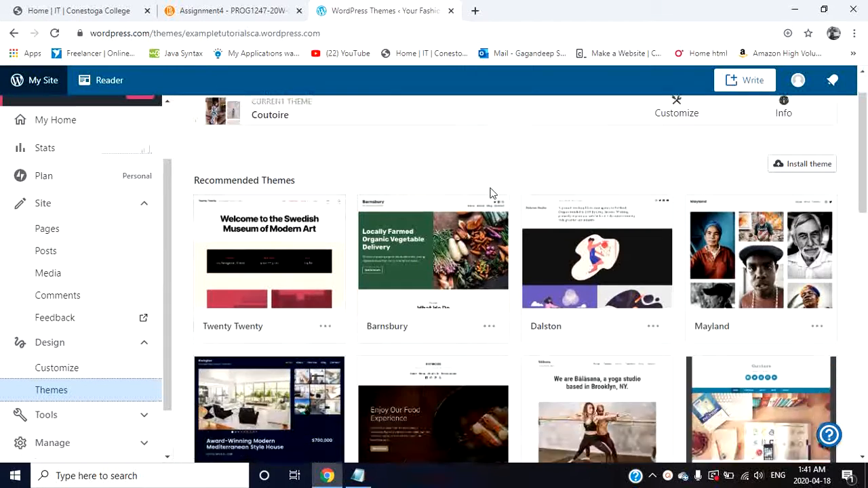
scroll(490, 193, down, 5)
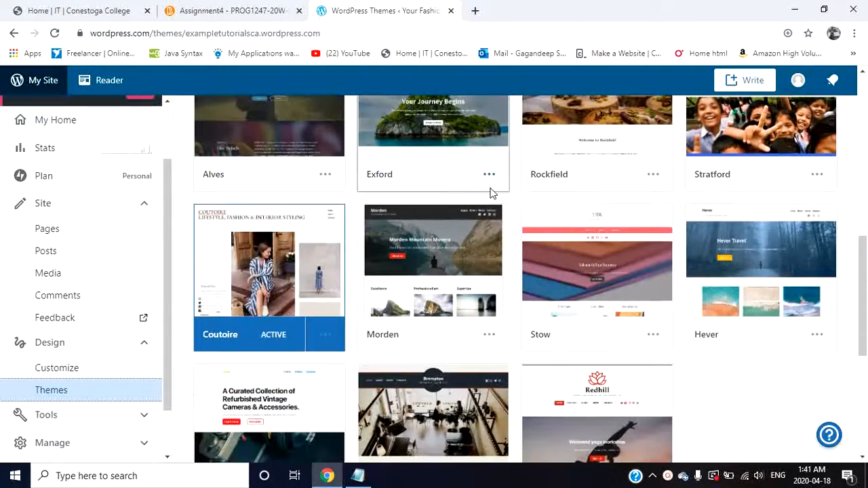
scroll(490, 193, up, 7)
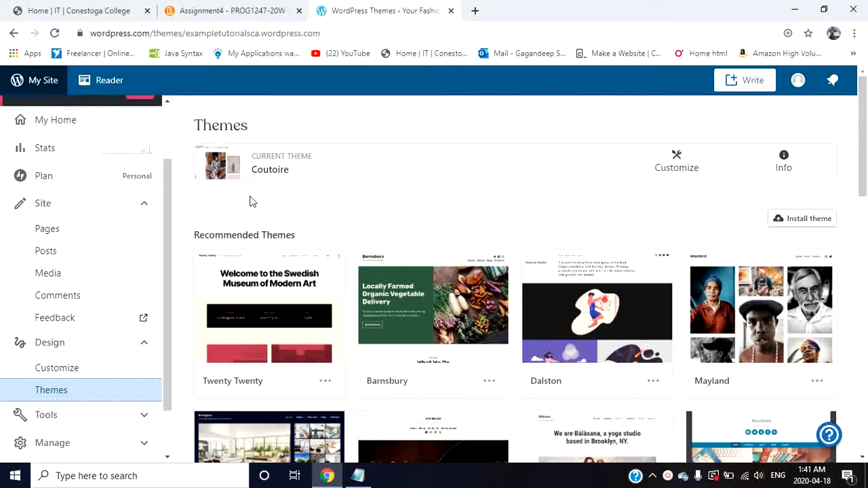
scroll(467, 252, down, 1)
scroll(465, 252, down, 1)
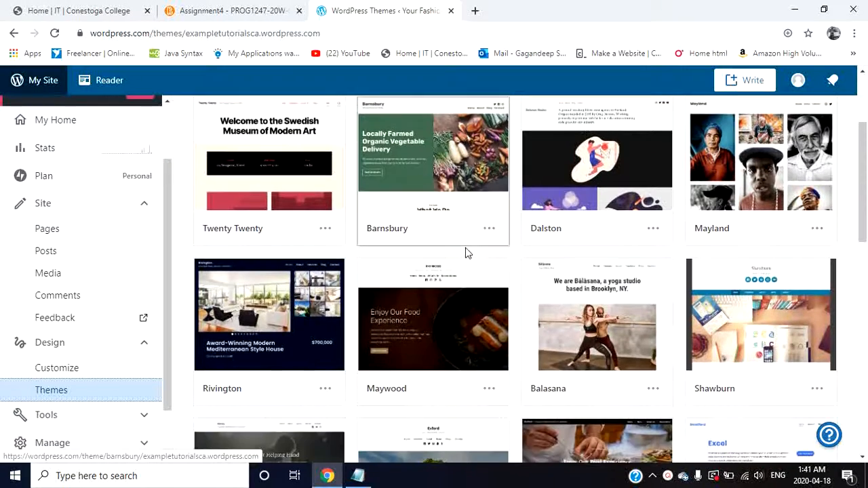
scroll(465, 252, down, 2)
scroll(465, 252, down, 2)
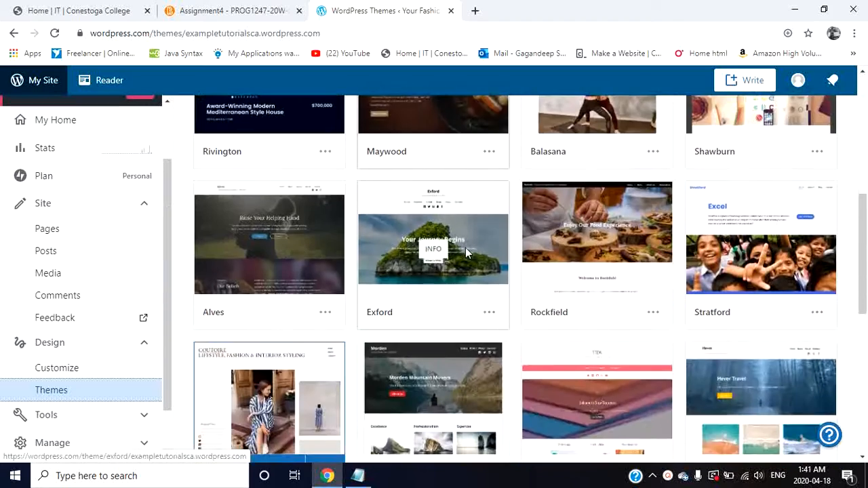
scroll(467, 252, up, 1)
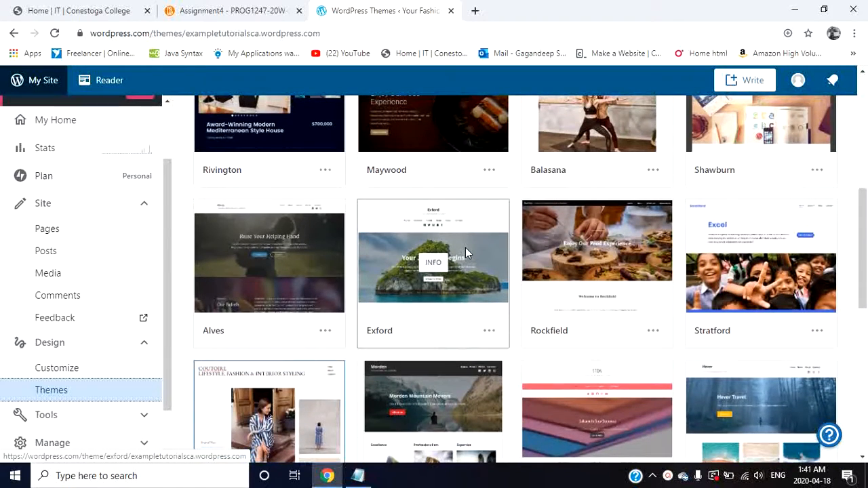
Step: Open the Stratford theme's details and examine its overview, setup instructions and homepage preview
click(797, 256)
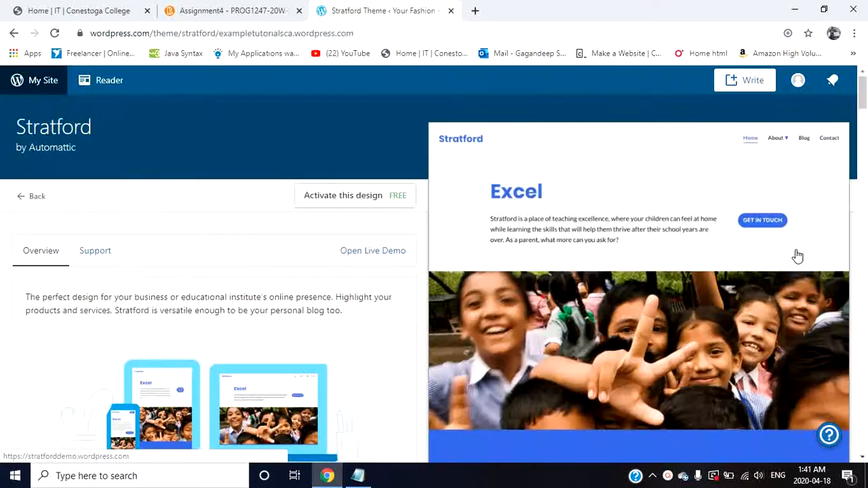
scroll(551, 246, down, 5)
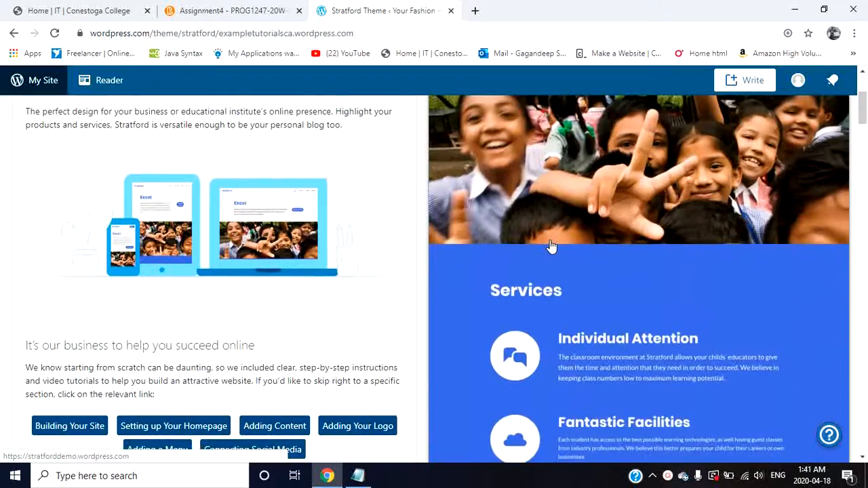
scroll(551, 246, down, 5)
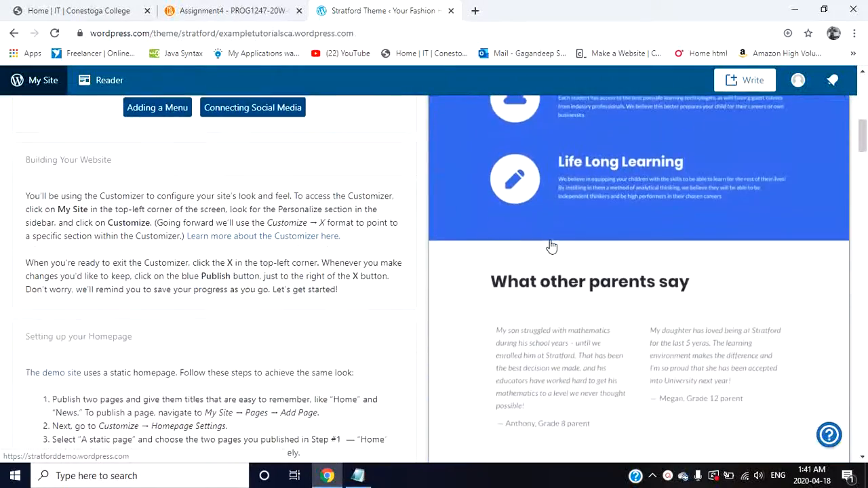
scroll(551, 246, down, 5)
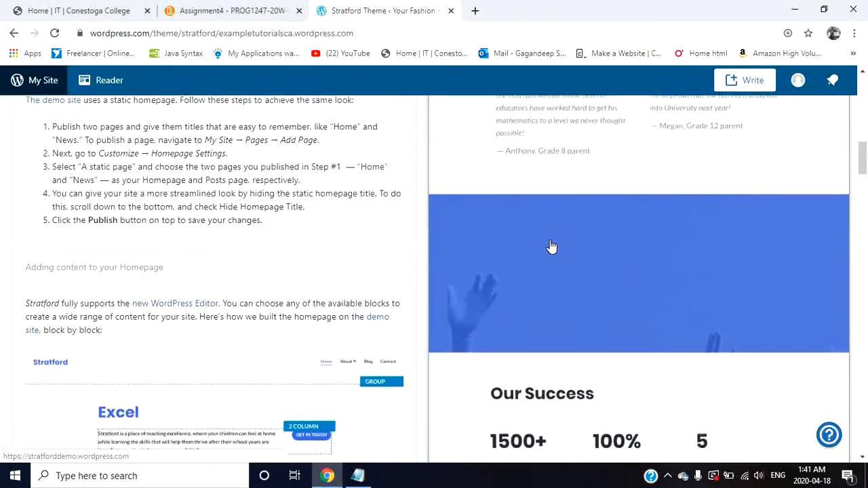
scroll(551, 246, down, 5)
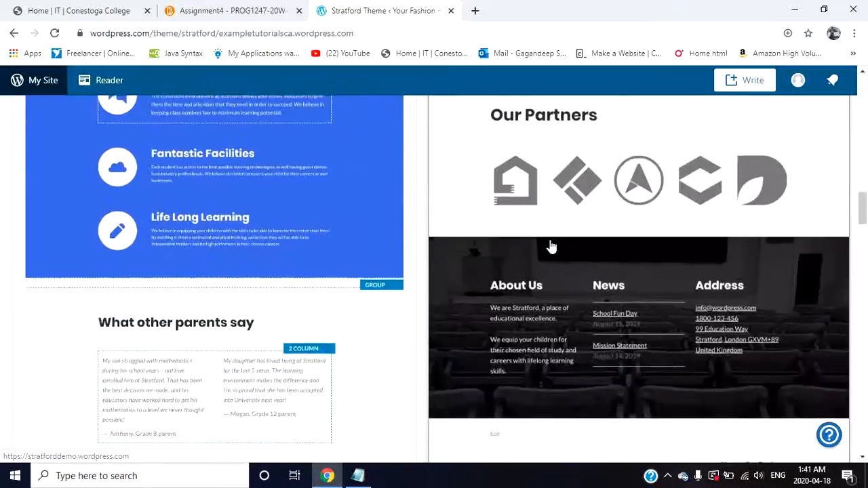
scroll(551, 247, up, 20)
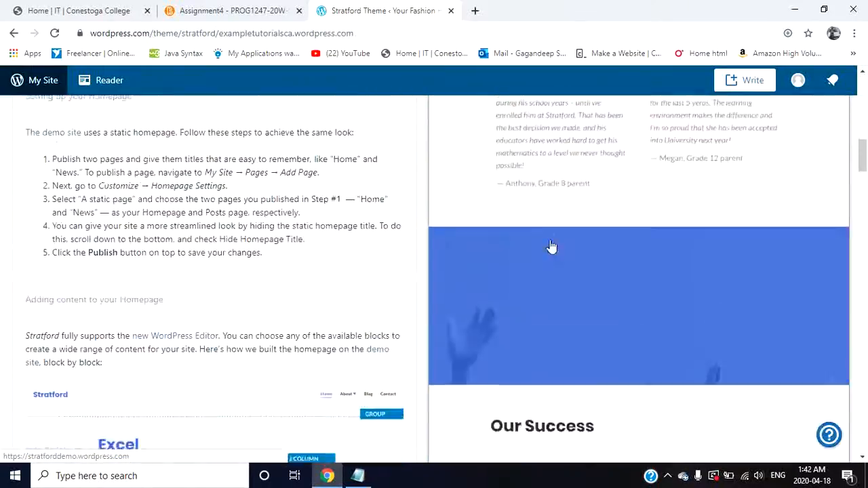
scroll(551, 246, up, 2)
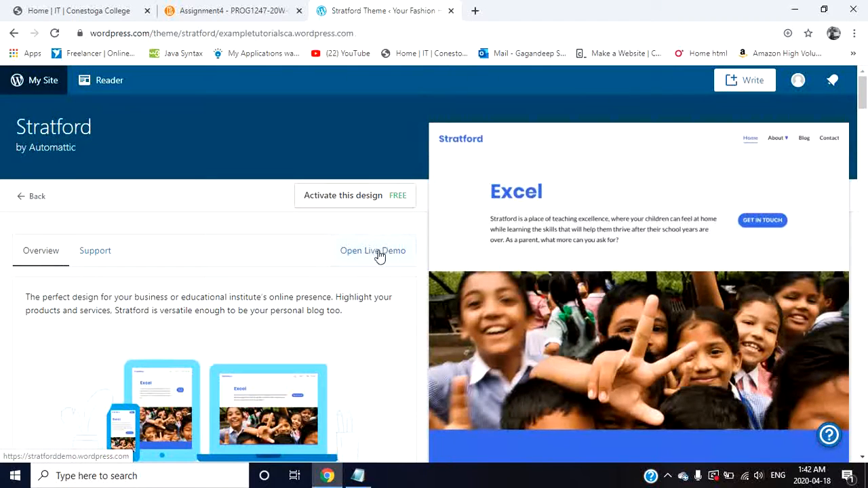
Step: Open the Stratford theme's live demo, look through its homepage, accept the cookie notice and close the demo
click(378, 252)
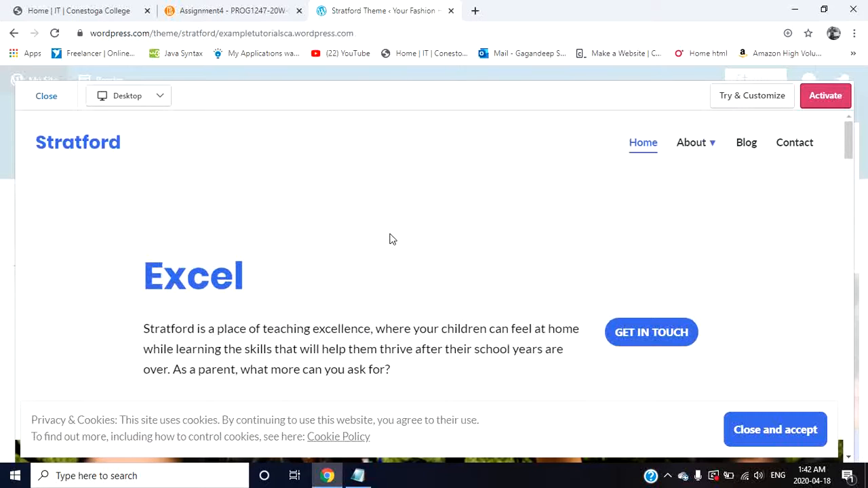
scroll(391, 239, down, 10)
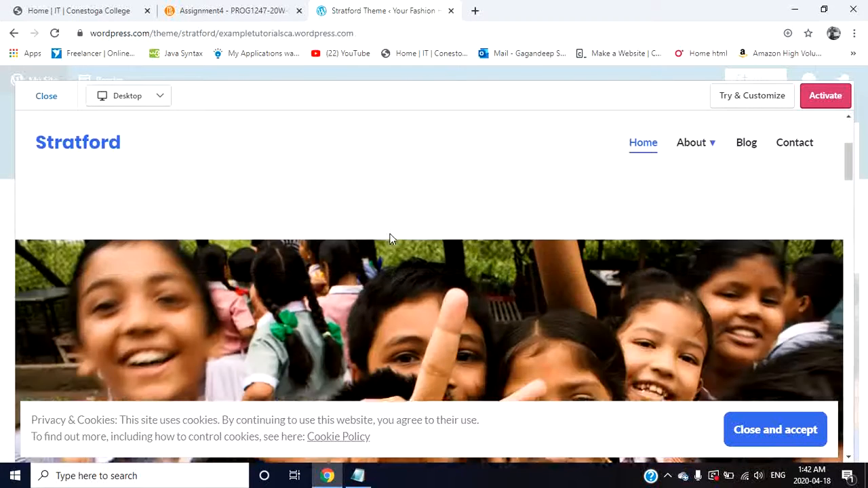
scroll(390, 237, down, 5)
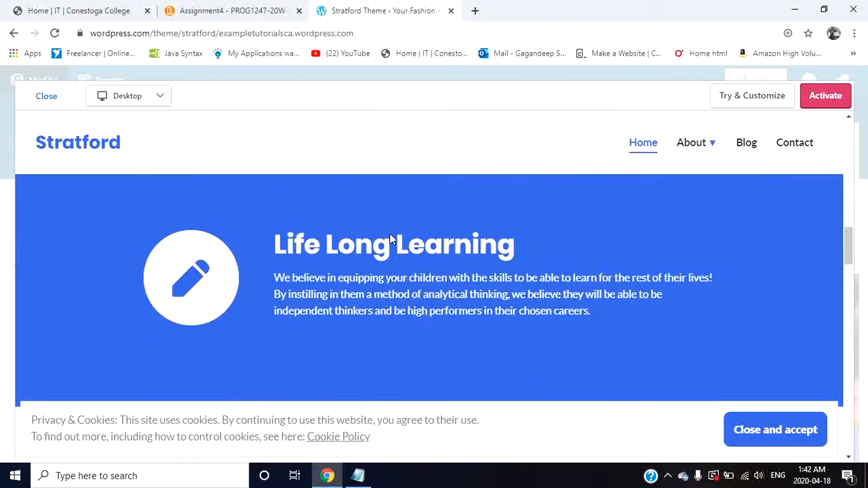
scroll(391, 238, down, 3)
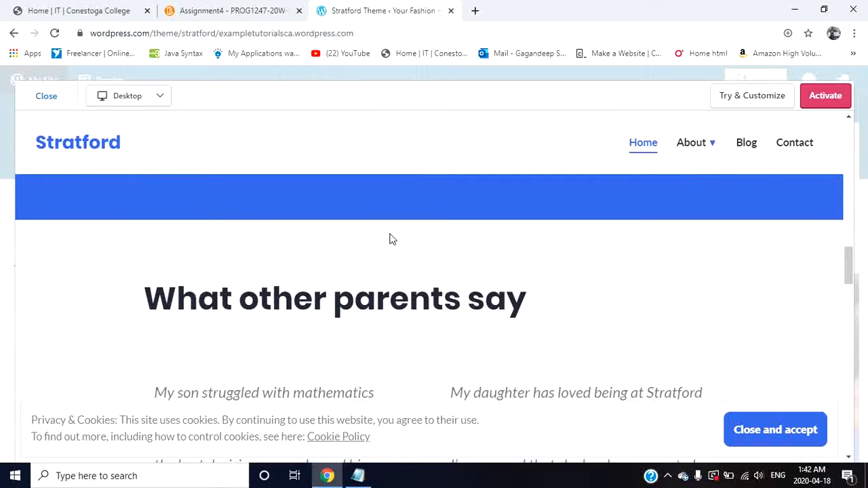
scroll(390, 239, down, 5)
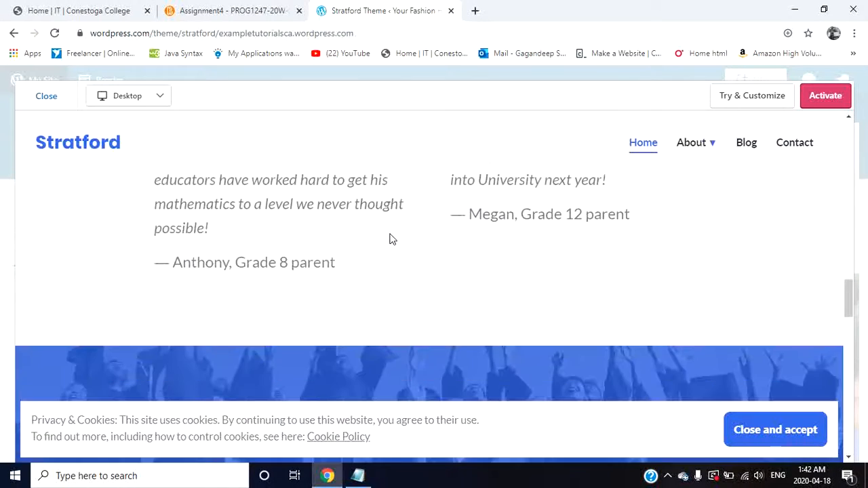
scroll(390, 239, down, 1)
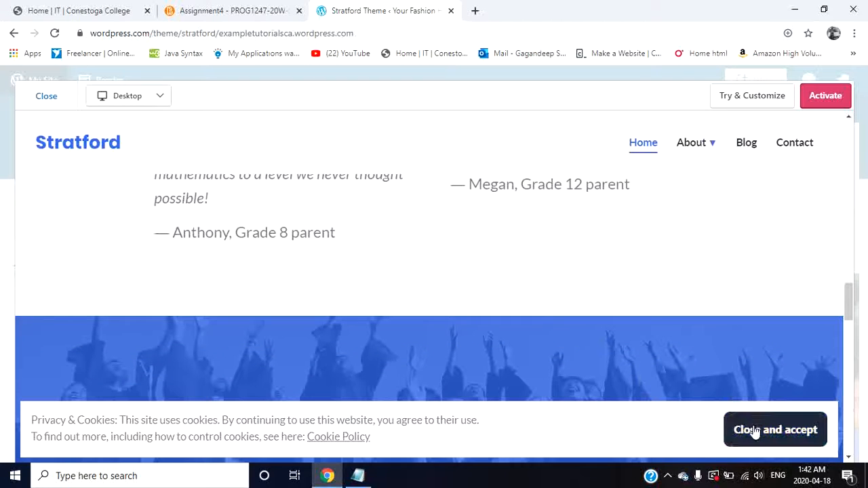
click(807, 434)
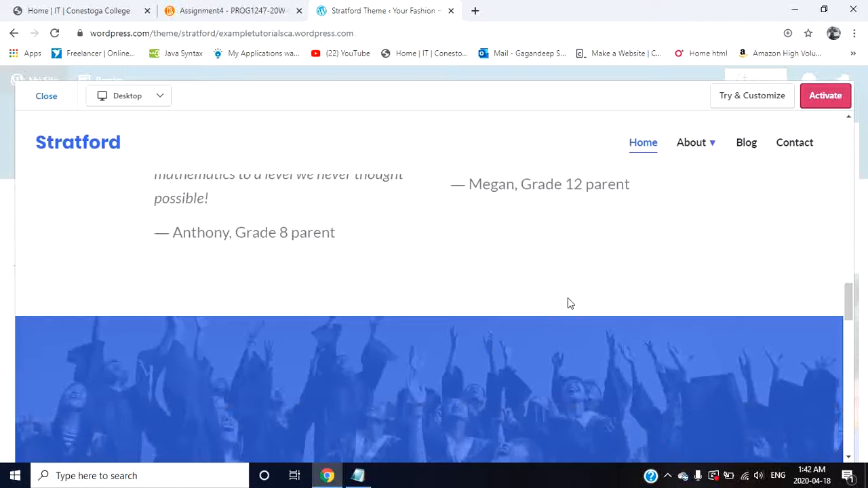
click(46, 97)
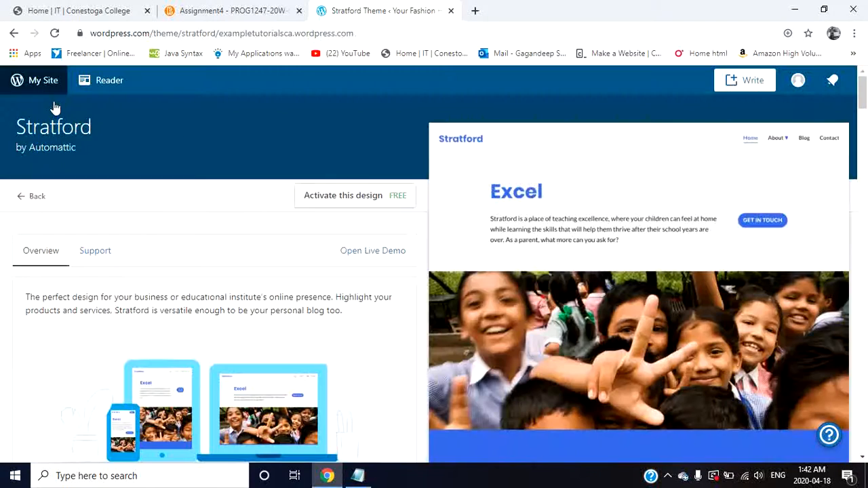
Step: Activate the Stratford design, agreeing to the homepage layout change, and open the site to view it
click(359, 197)
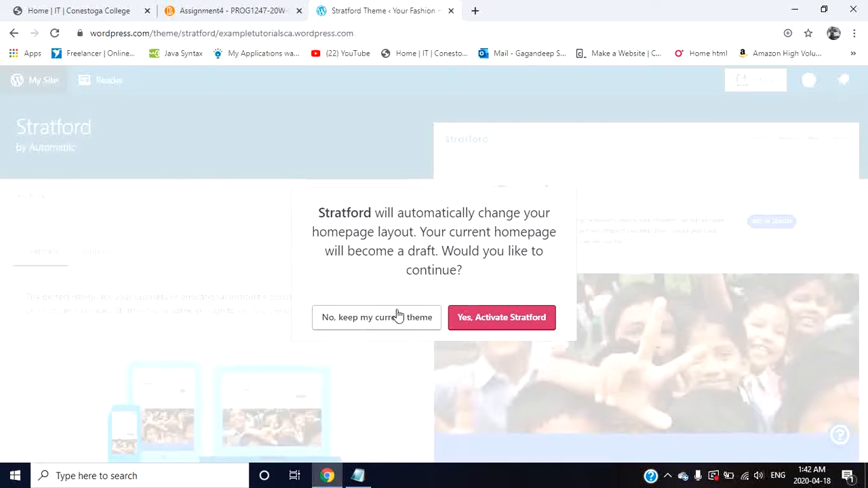
click(489, 324)
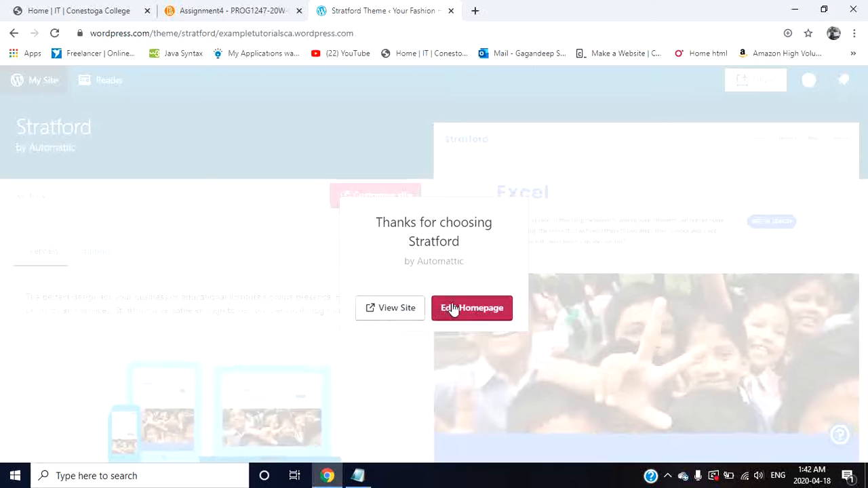
click(409, 313)
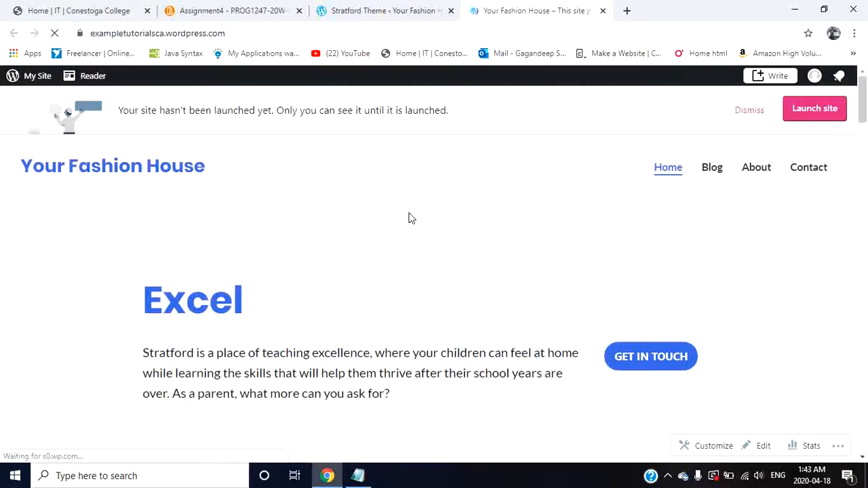
Step: Examine the site's homepage with the Stratford theme from the header menu to the footer
scroll(351, 247, down, 2)
scroll(352, 247, up, 2)
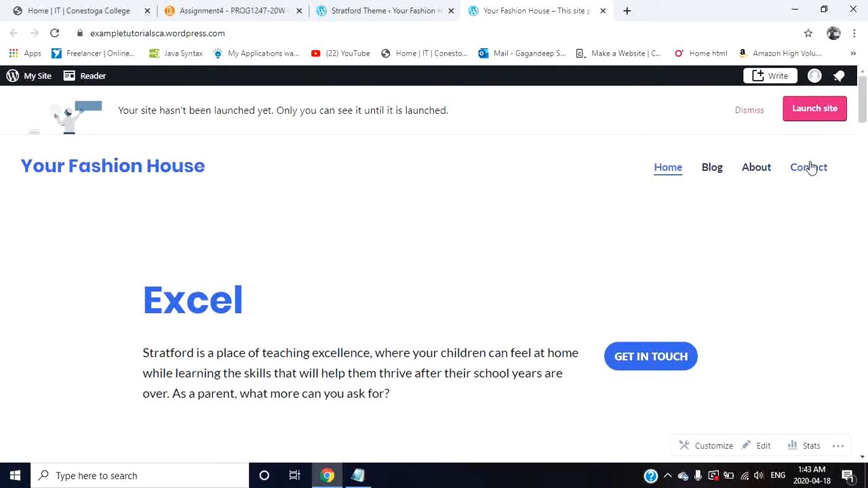
scroll(503, 240, down, 2)
scroll(504, 240, down, 10)
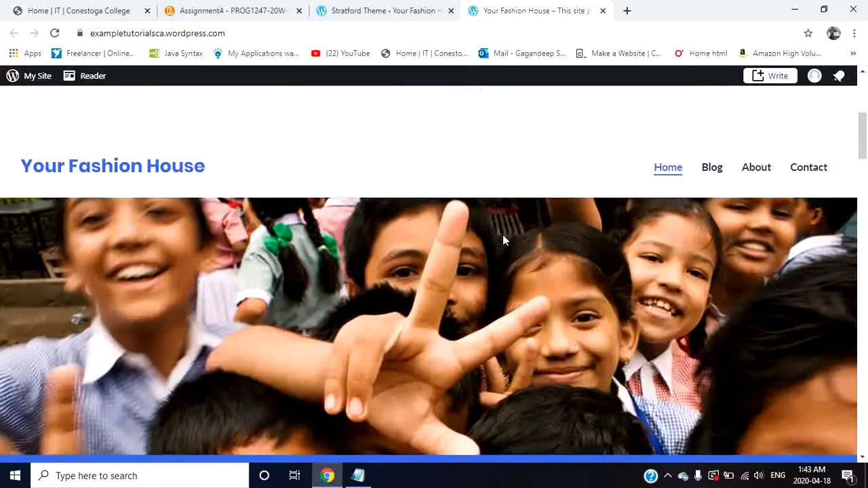
scroll(504, 240, down, 10)
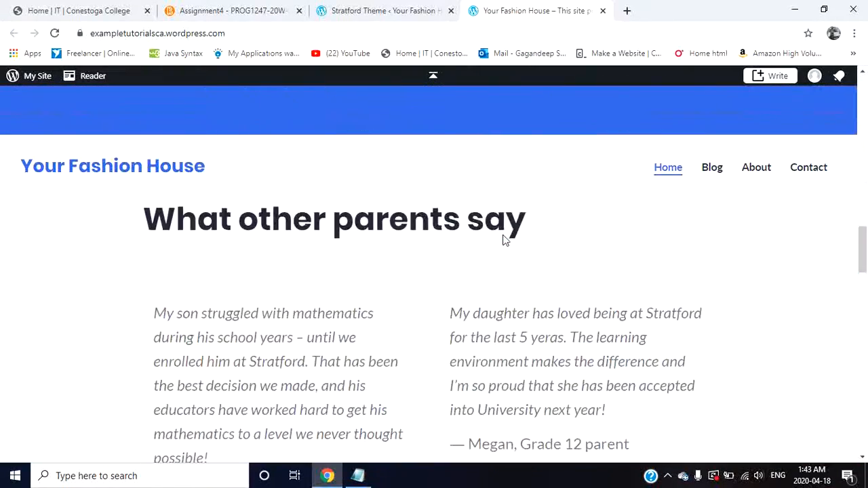
scroll(503, 240, down, 10)
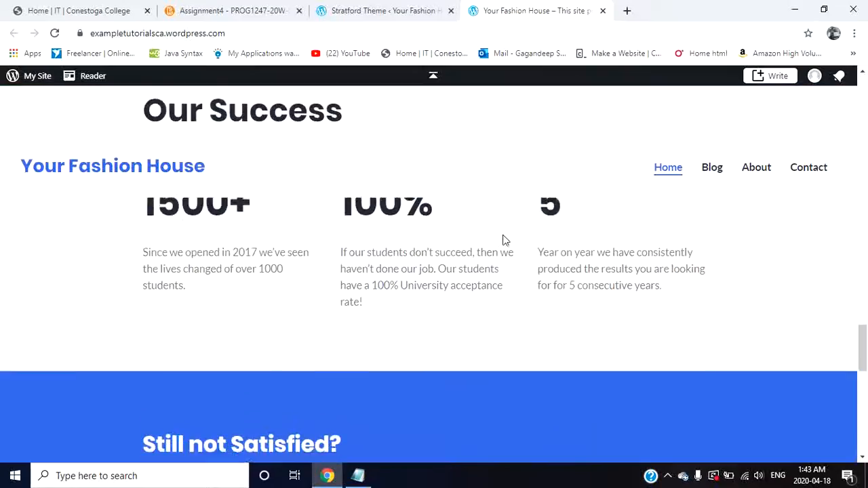
scroll(504, 240, down, 3)
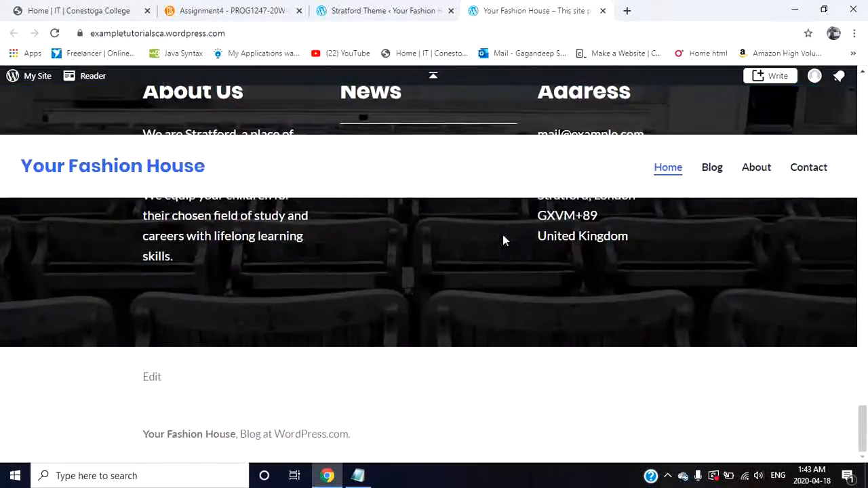
scroll(504, 240, up, 15)
scroll(503, 241, up, 10)
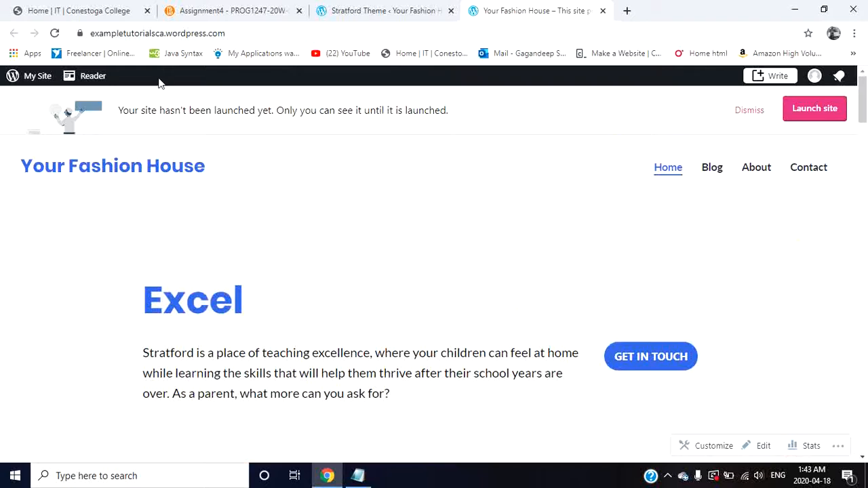
Step: Return to the site's dashboard, go to its themes and open the current Stratford theme's homepage for customizing
click(19, 80)
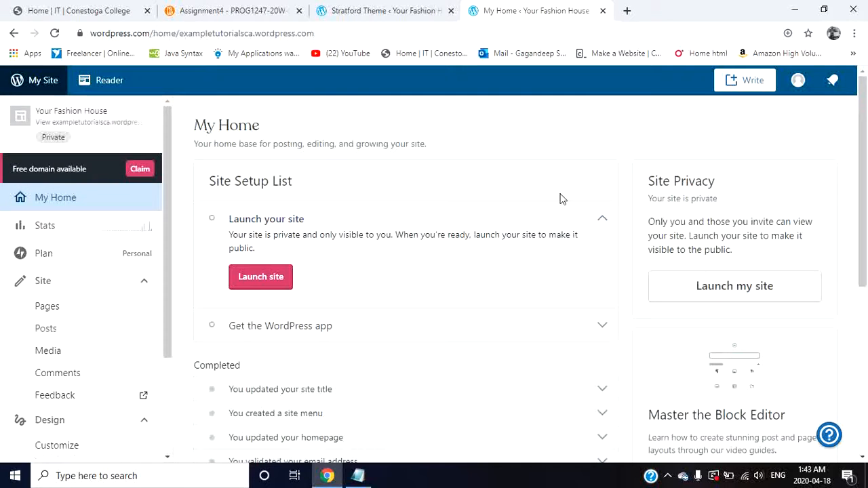
scroll(382, 332, down, 1)
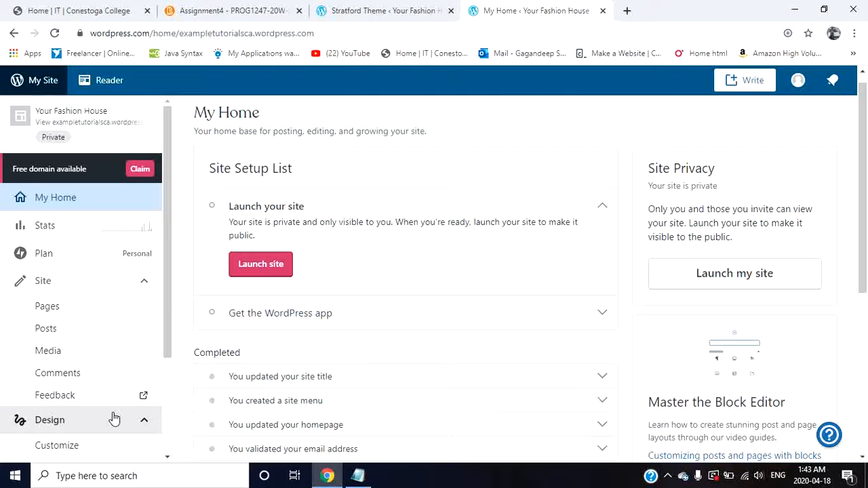
scroll(114, 419, down, 1)
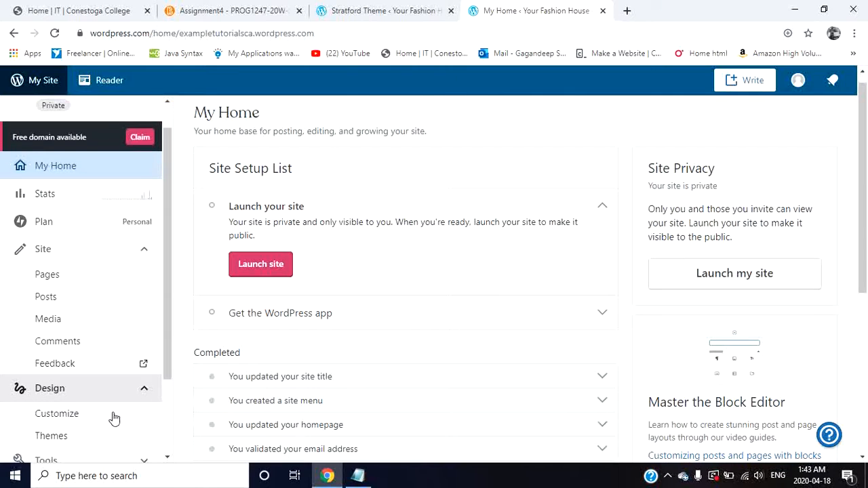
click(94, 436)
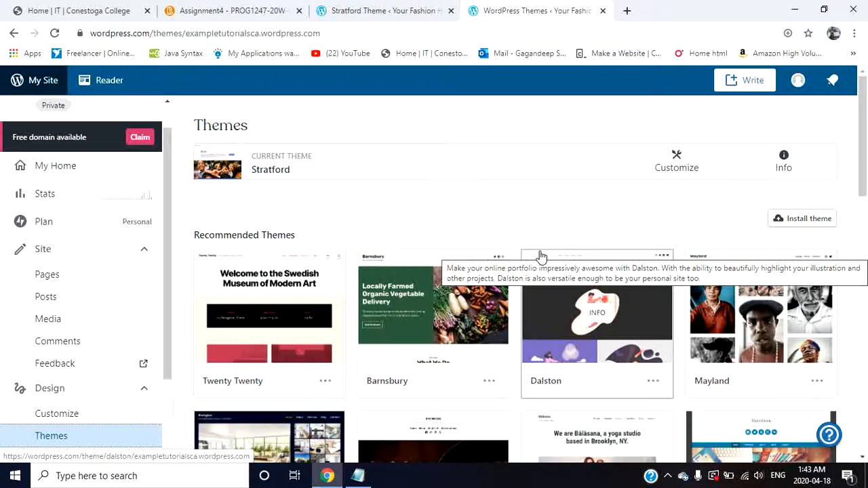
scroll(500, 208, down, 2)
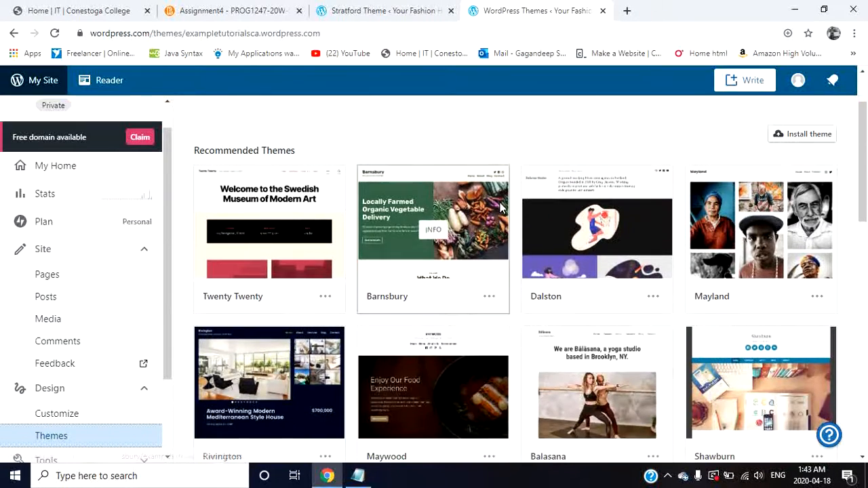
scroll(500, 207, up, 1)
scroll(499, 208, up, 1)
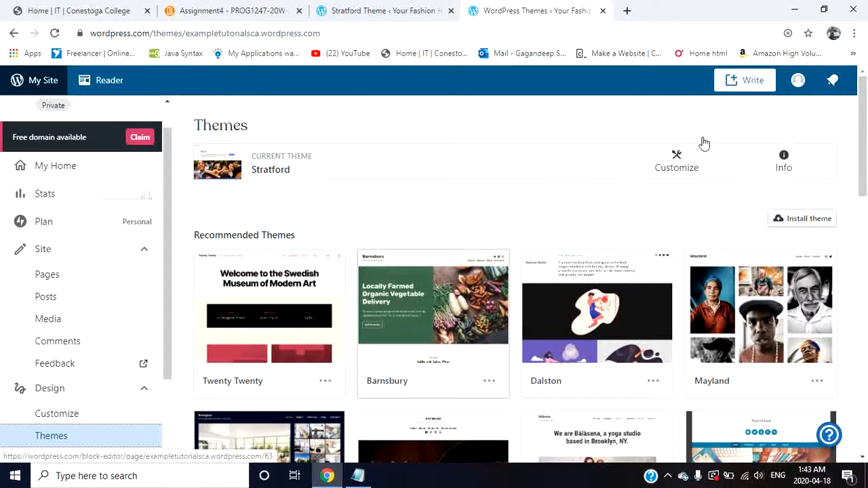
click(671, 170)
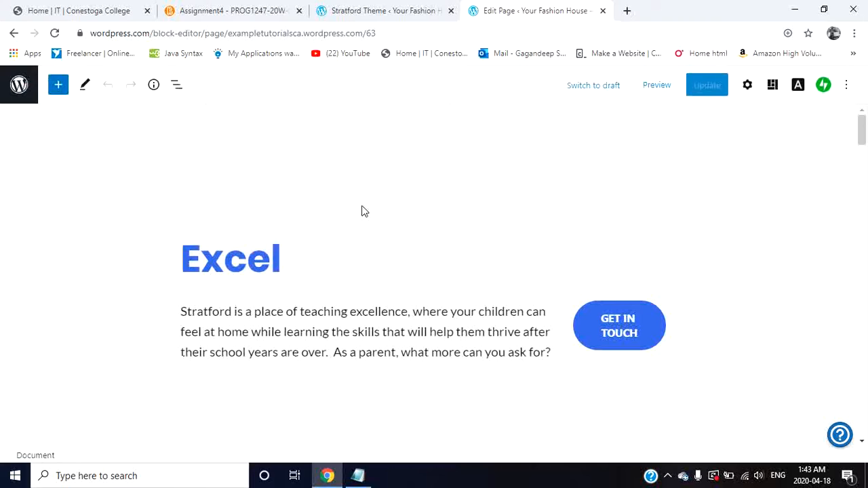
Step: Replace the homepage's main heading "Excel" with "heading"
click(256, 260)
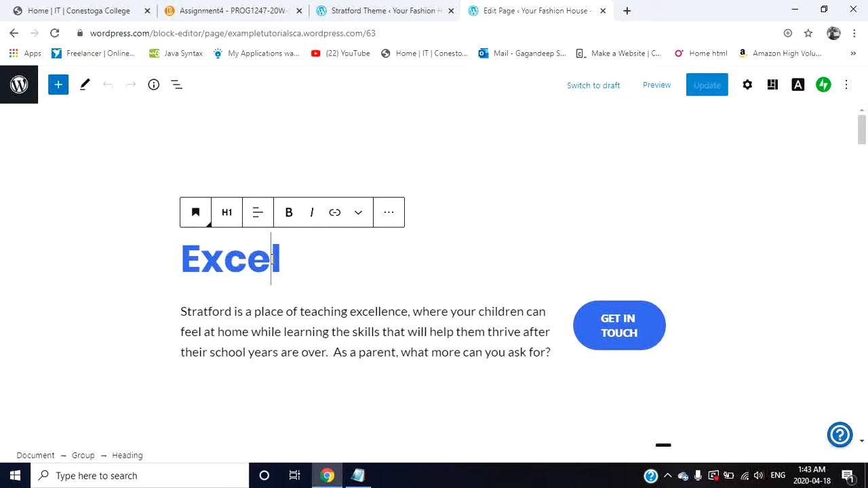
key(BackSpace)
key(BackSpace)
key(BackSpace)
key(BackSpace)
key(BackSpace)
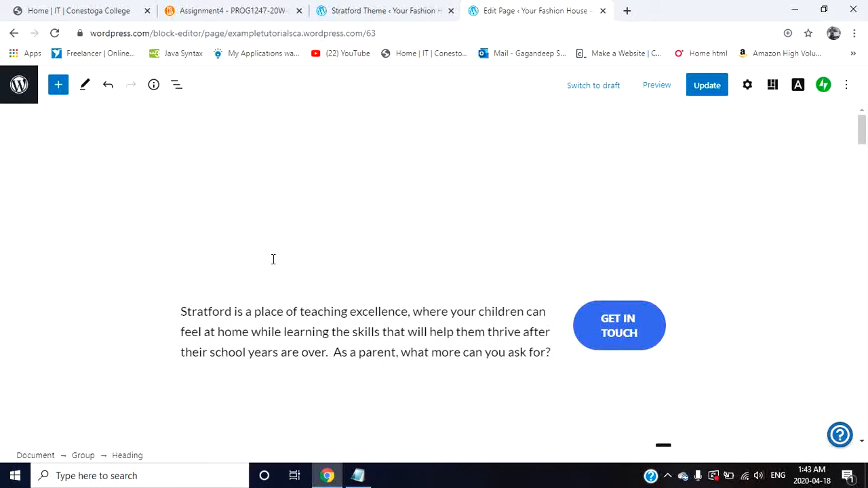
text(heading)
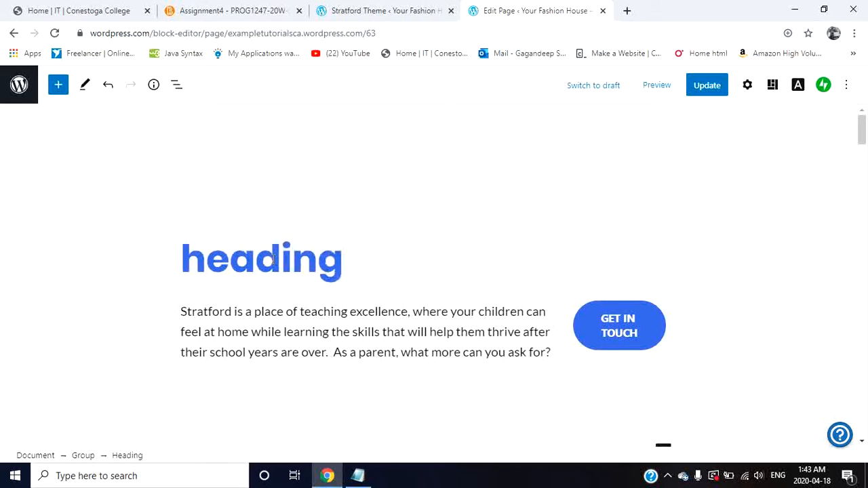
Step: Preview the edited homepage on desktop, check the new heading and the sections below it, and close the preview
click(658, 88)
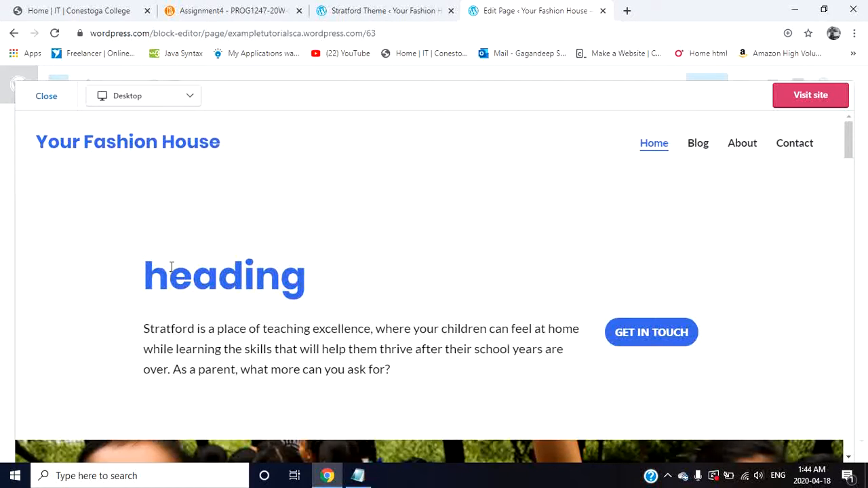
scroll(331, 275, down, 5)
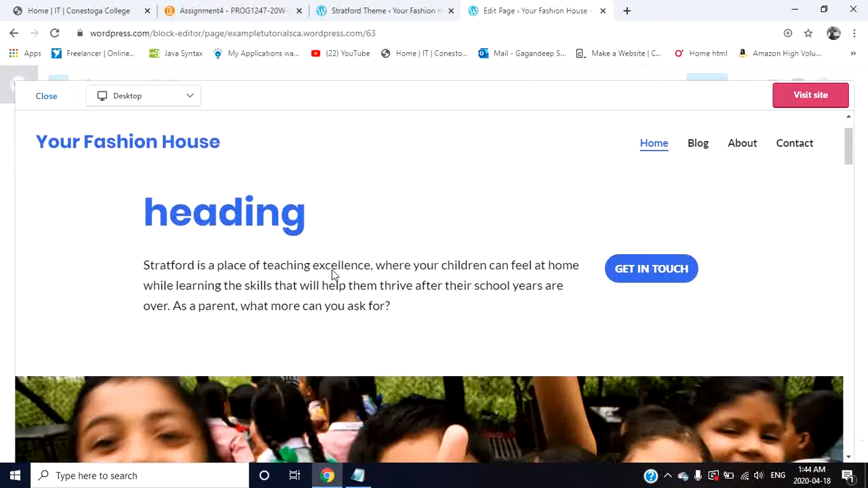
scroll(331, 270, up, 4)
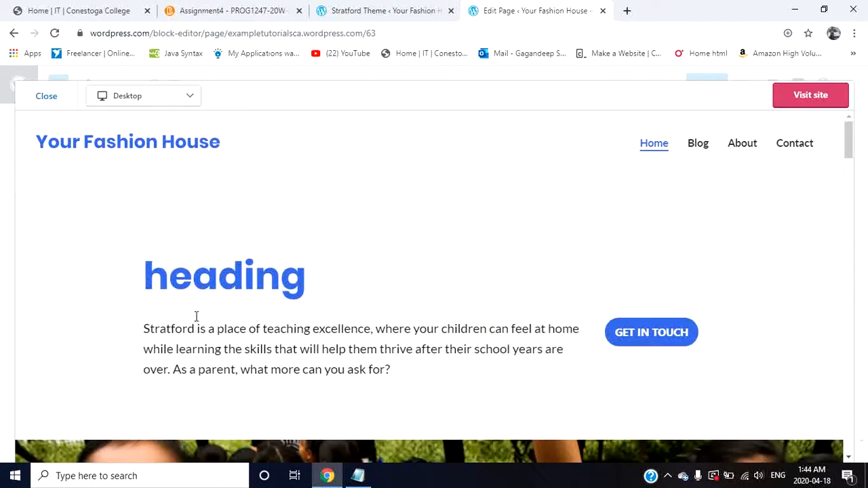
scroll(301, 387, down, 5)
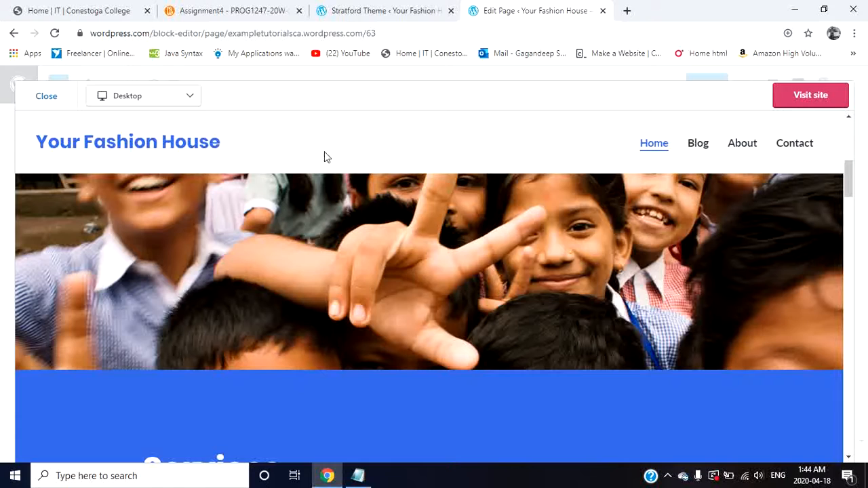
click(46, 97)
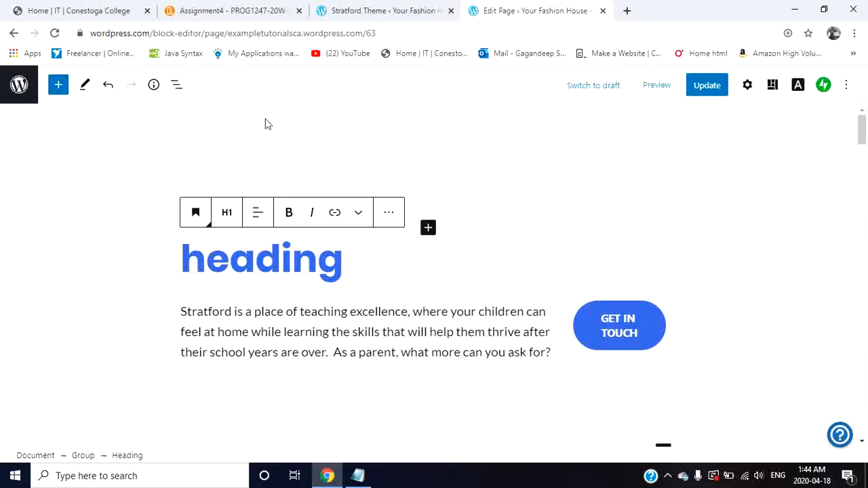
Step: Turn on bold in the heading block and save it as a reusable block with the default name "Untitled Reusable Block"
click(291, 213)
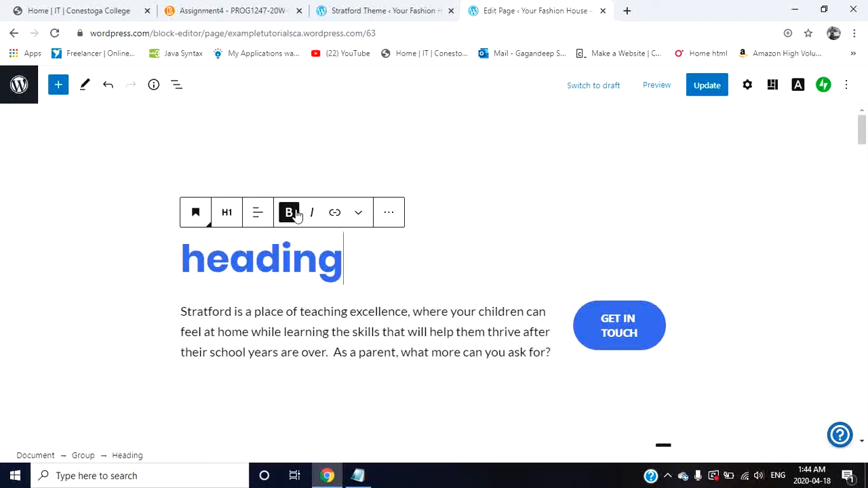
click(389, 214)
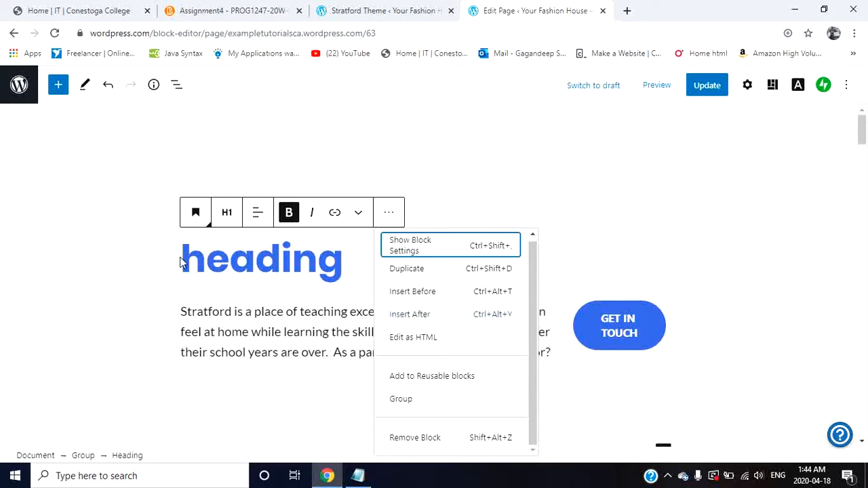
click(434, 377)
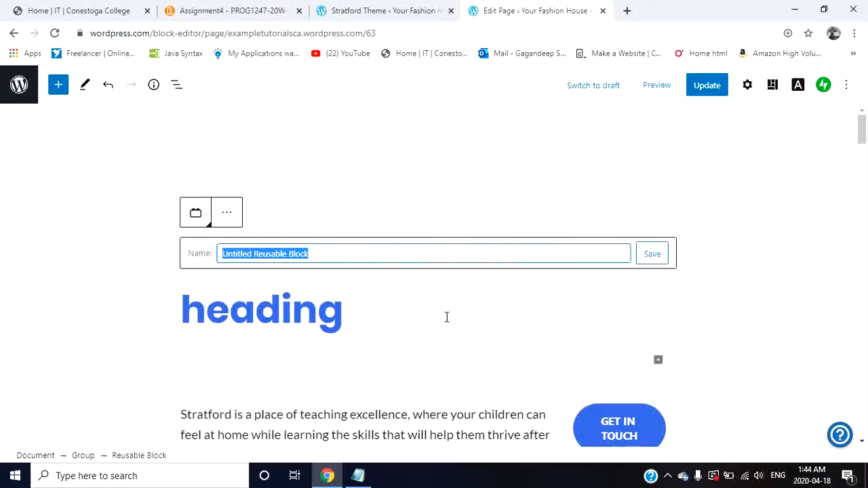
click(645, 254)
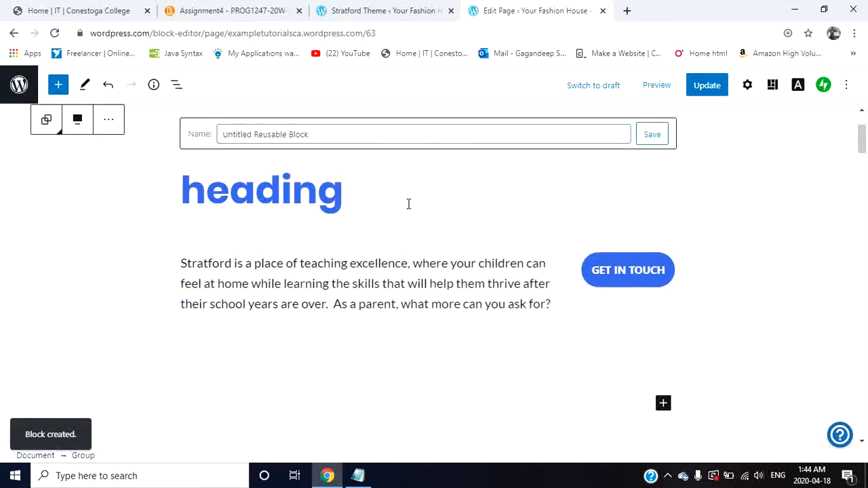
Step: Look over the homepage layout in the editor, preview the page with the reusable heading block and close the preview
scroll(409, 204, up, 2)
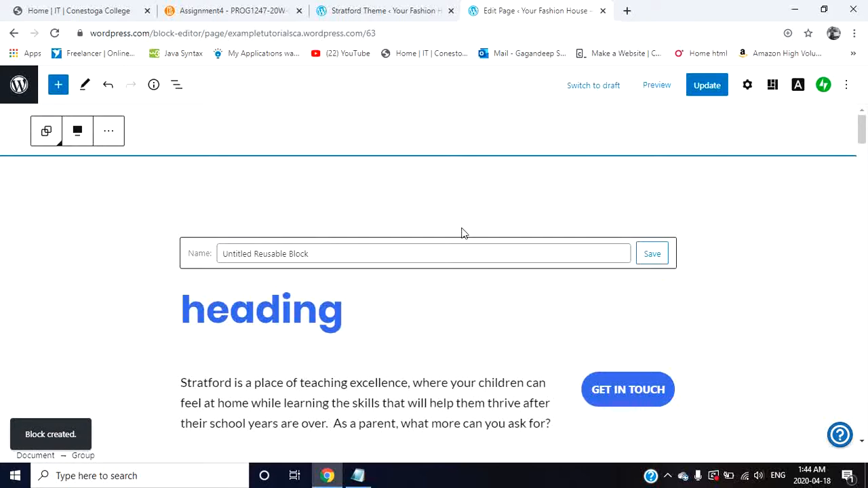
scroll(463, 228, down, 4)
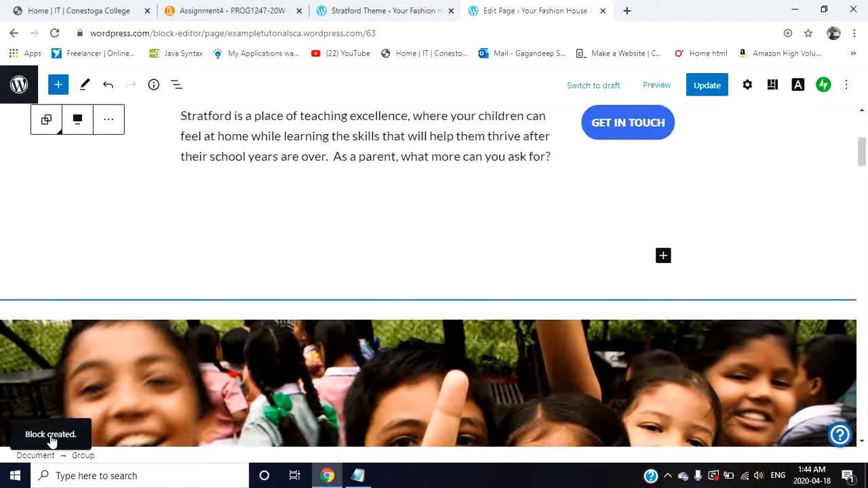
scroll(453, 186, up, 4)
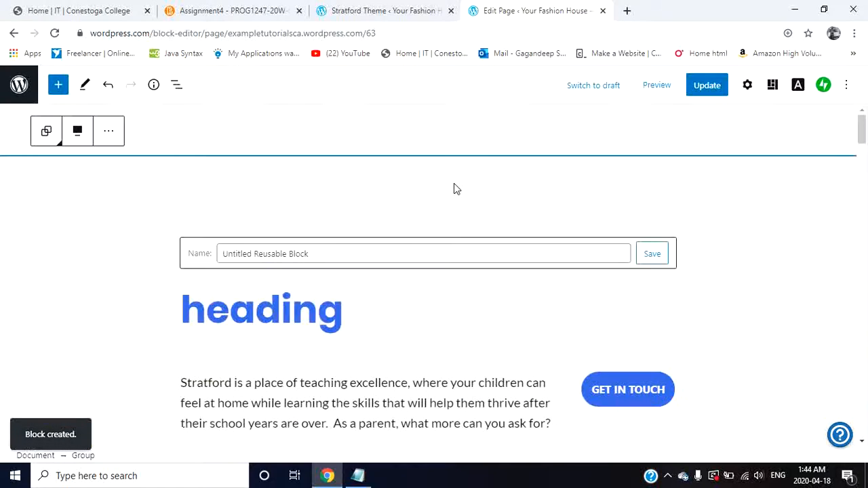
click(656, 85)
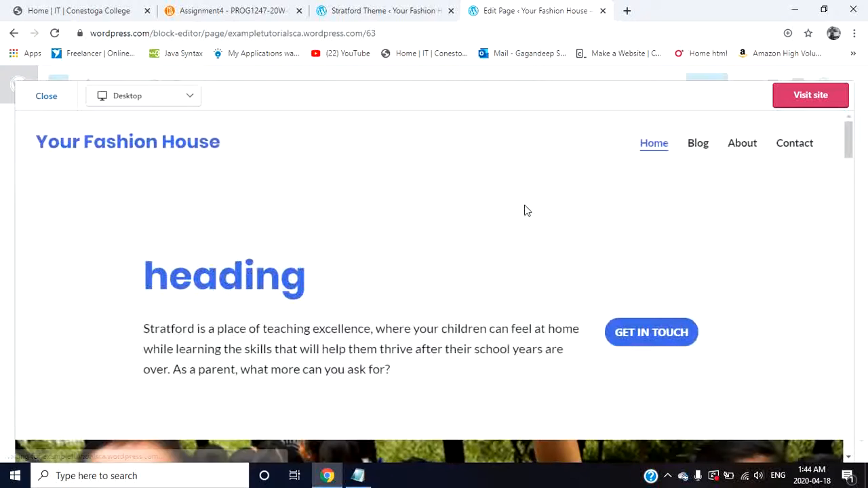
scroll(580, 303, down, 3)
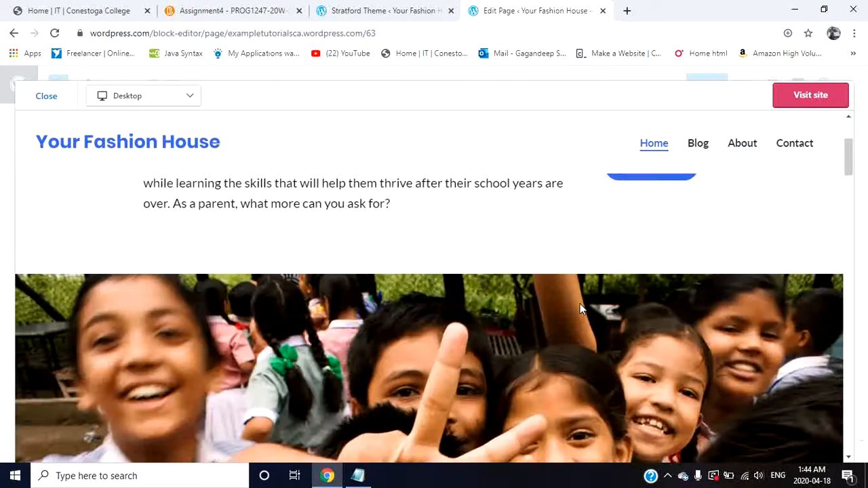
scroll(579, 303, up, 3)
click(59, 100)
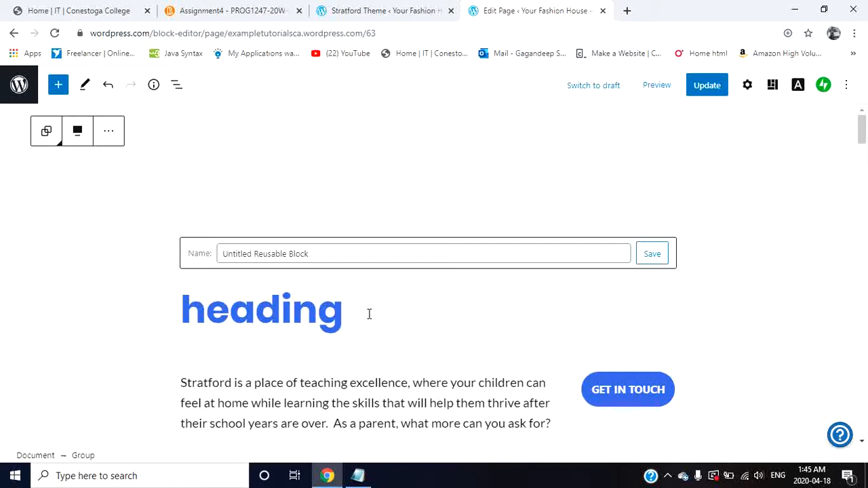
Step: Leave the page editor, discarding the unsaved changes, and open the Coutoire theme's details from the recommended themes
click(21, 94)
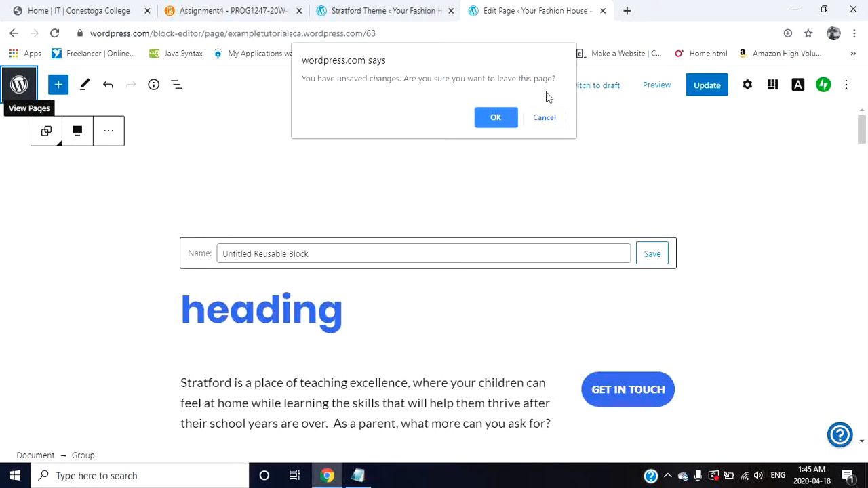
click(499, 119)
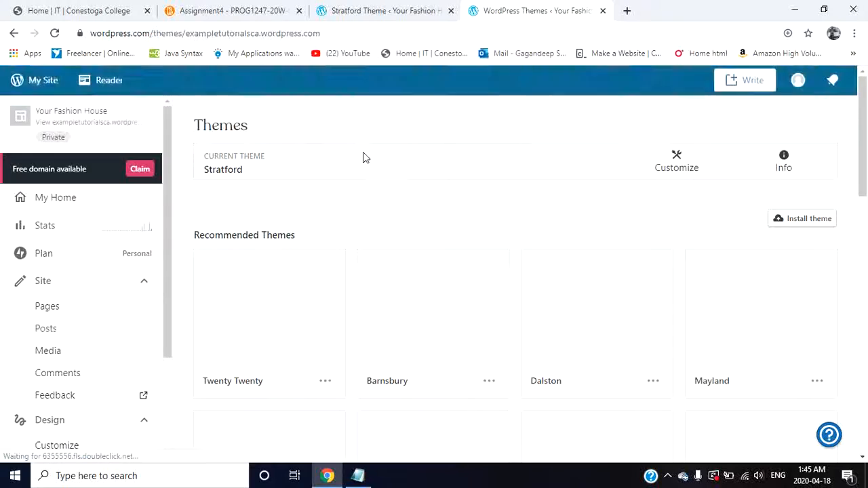
scroll(393, 295, down, 1)
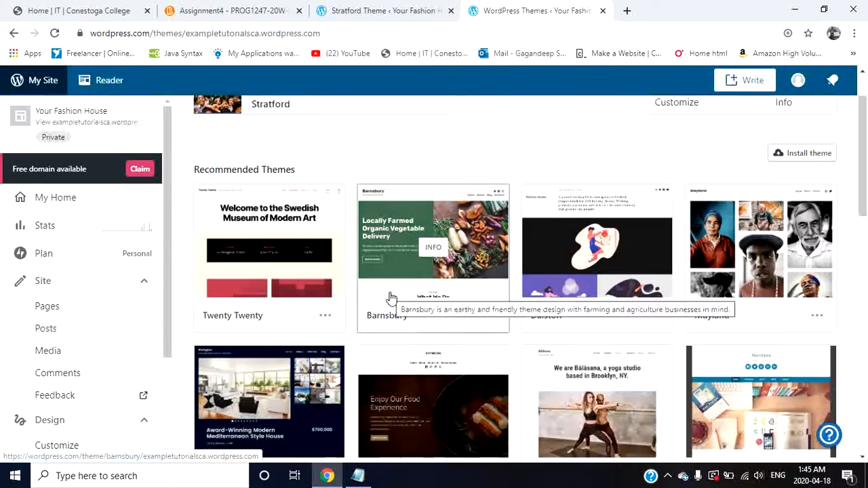
scroll(391, 296, down, 1)
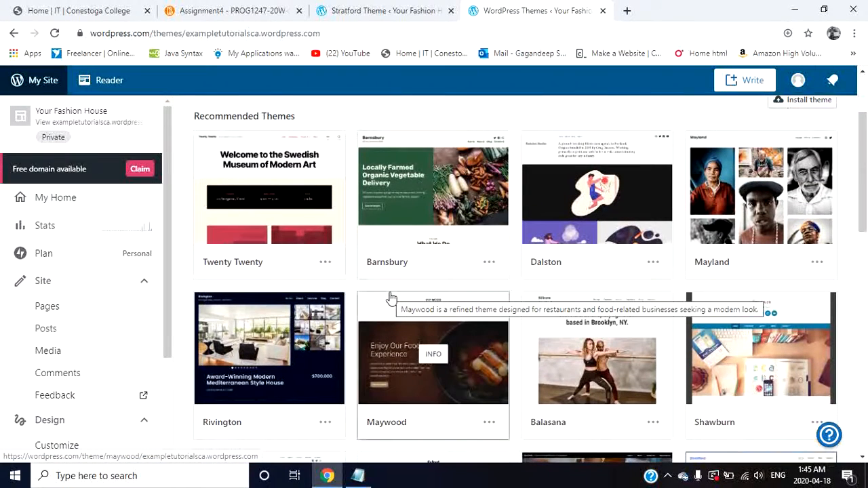
scroll(391, 296, down, 3)
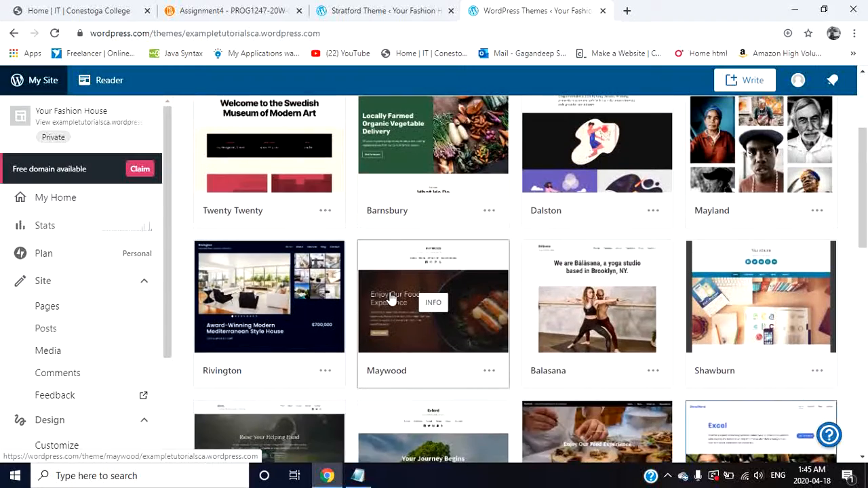
scroll(391, 299, down, 2)
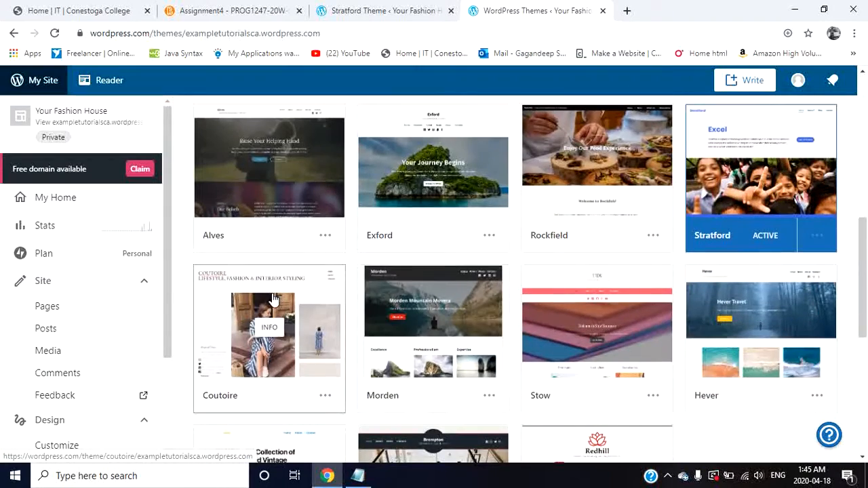
click(273, 300)
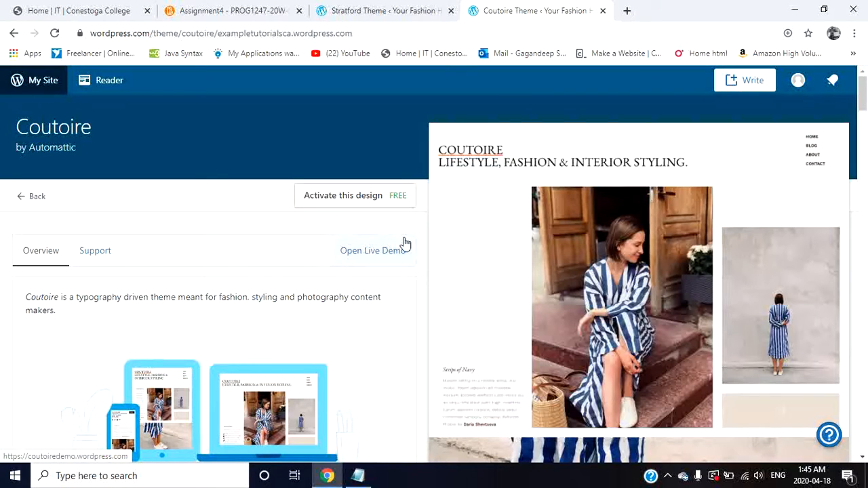
Step: Activate the Coutoire design, agreeing to the homepage layout change, and open the site to view it
click(368, 195)
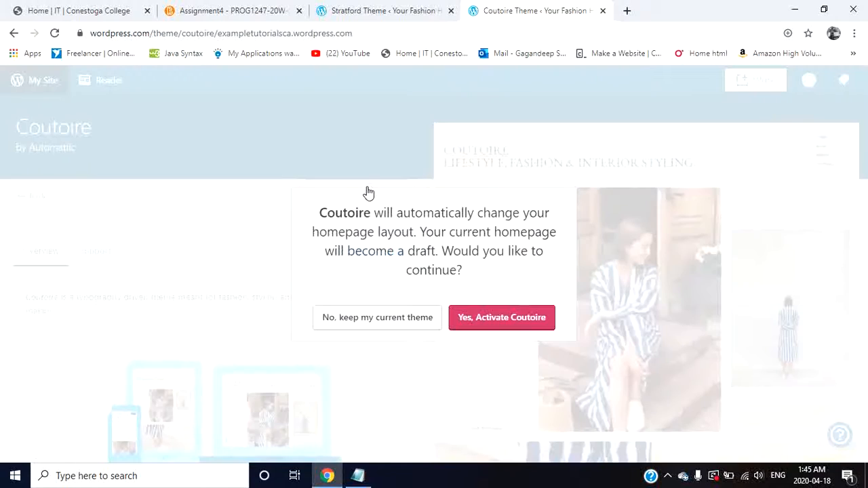
click(484, 317)
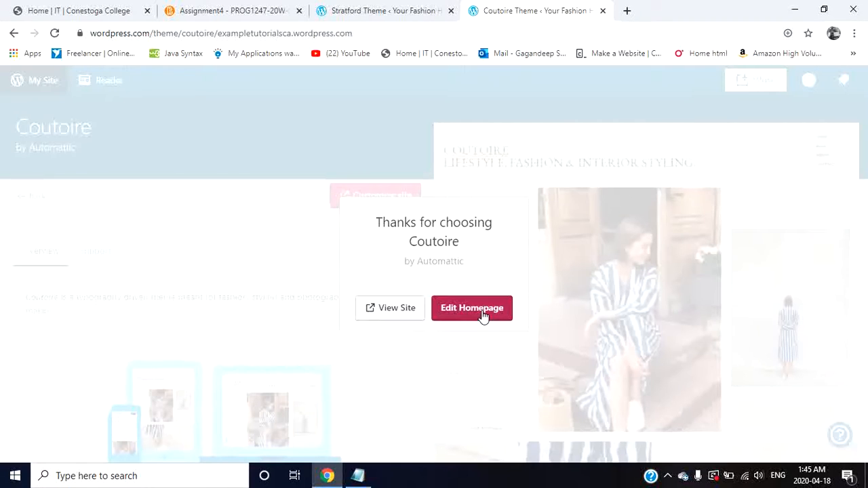
click(397, 307)
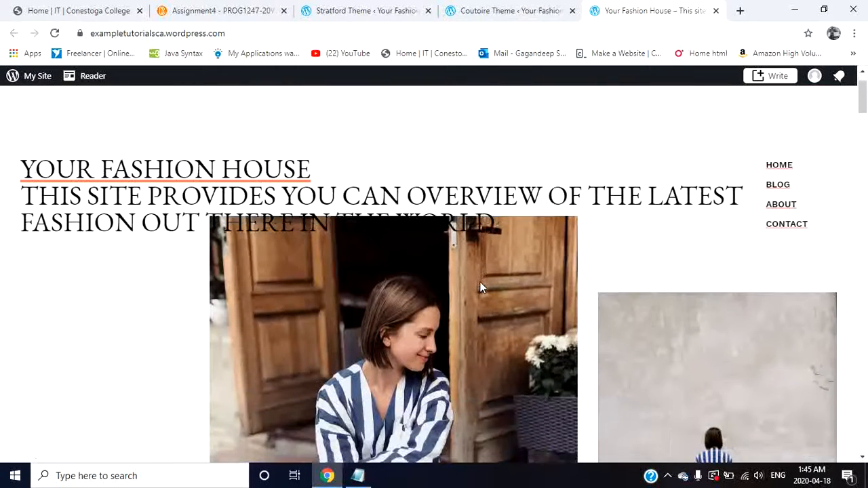
Step: Look over the live homepage with the Coutoire design from top to bottom and back to its header
scroll(479, 287, down, 5)
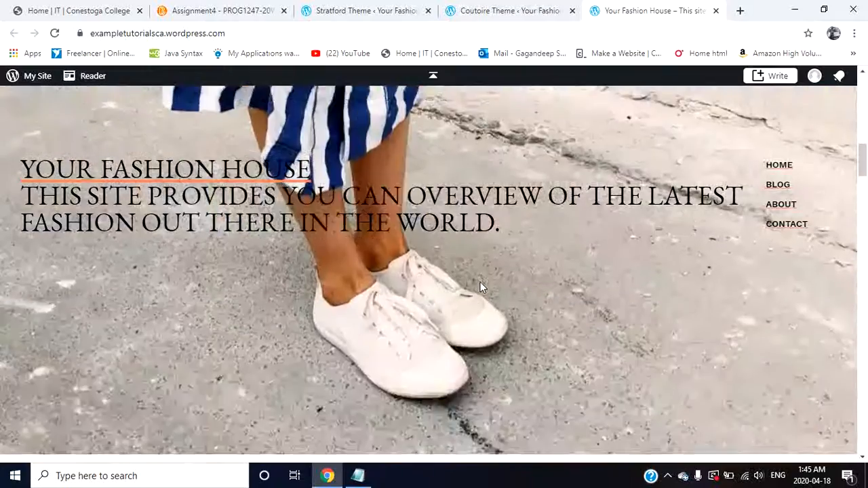
scroll(480, 287, down, 8)
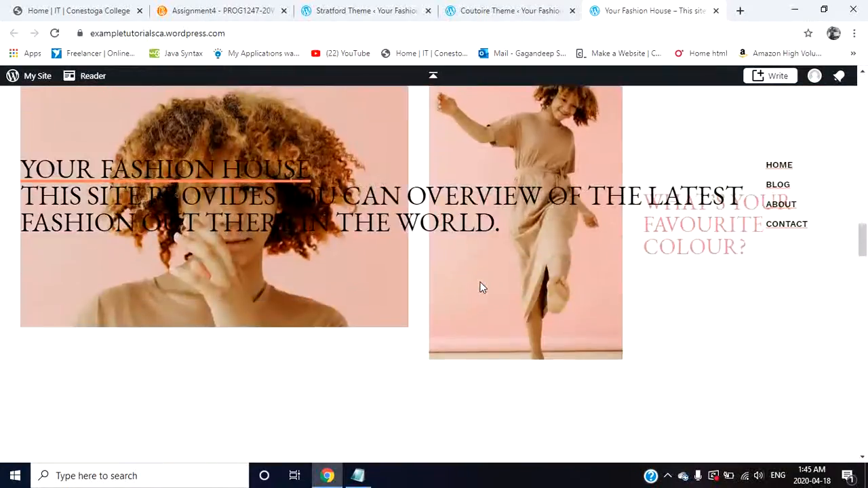
scroll(479, 288, down, 10)
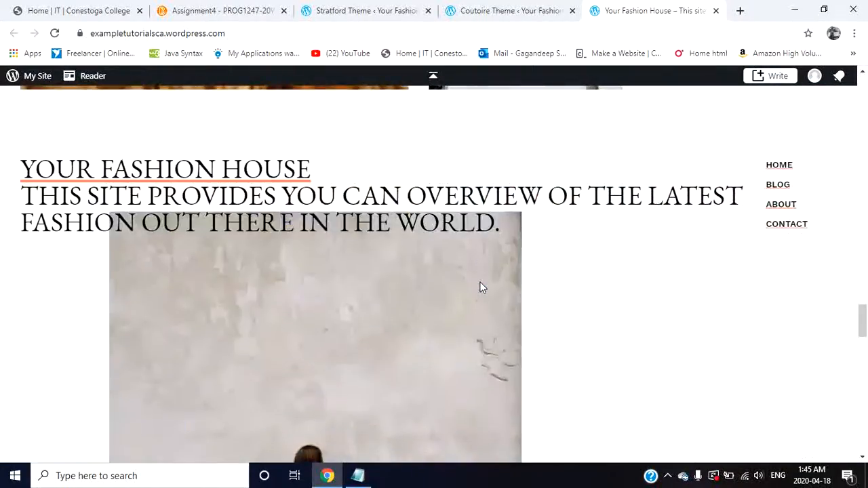
scroll(480, 288, down, 6)
scroll(480, 288, down, 3)
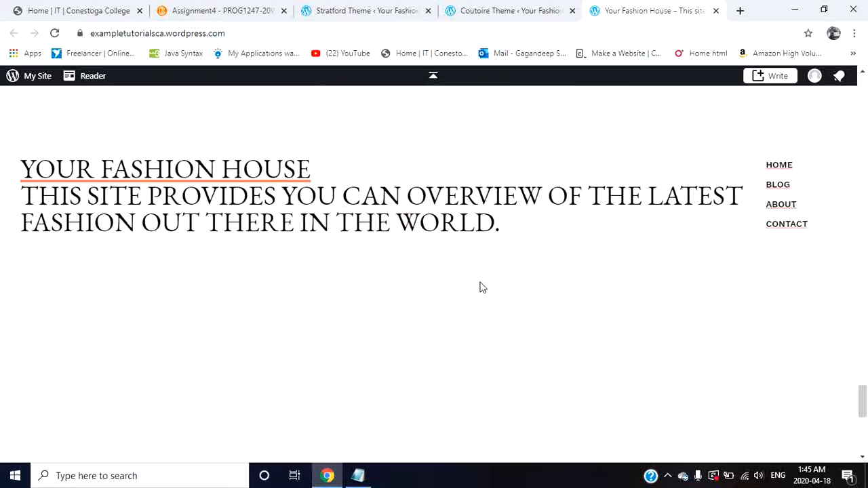
scroll(483, 288, down, 5)
scroll(483, 287, up, 20)
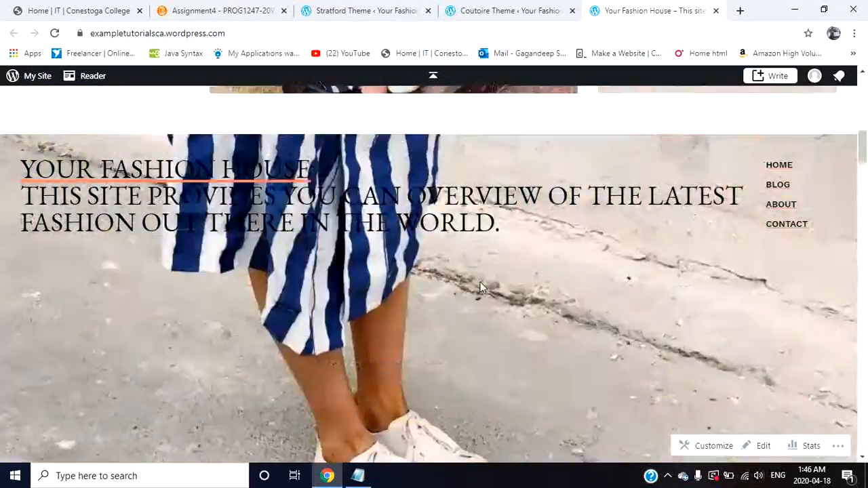
scroll(480, 288, up, 10)
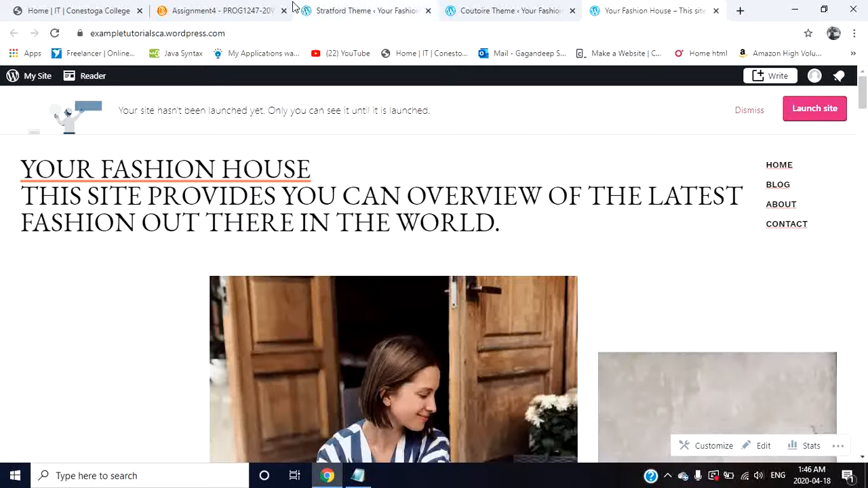
Step: Return to the site dashboard, look at the posts list, and open the homepage for editing from the current Coutoire theme
click(13, 78)
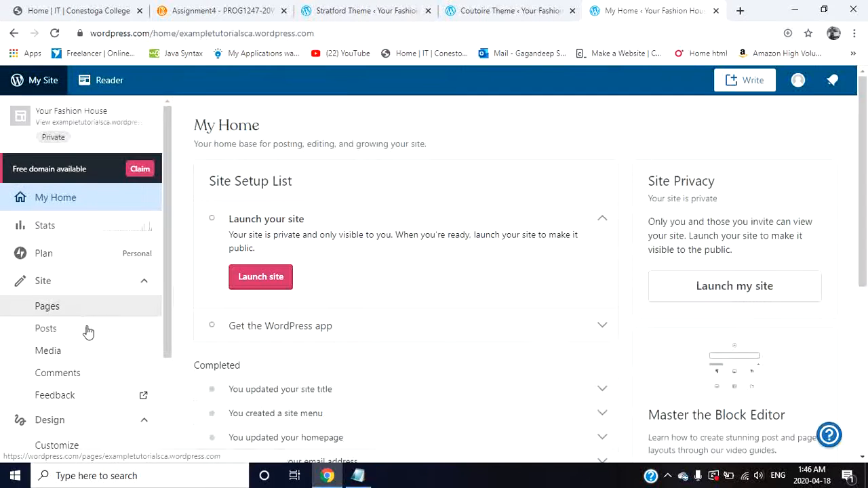
click(87, 330)
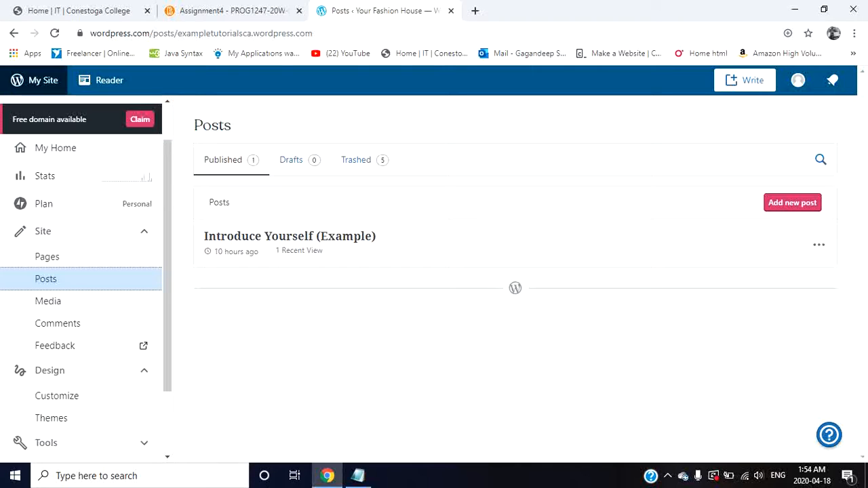
click(106, 419)
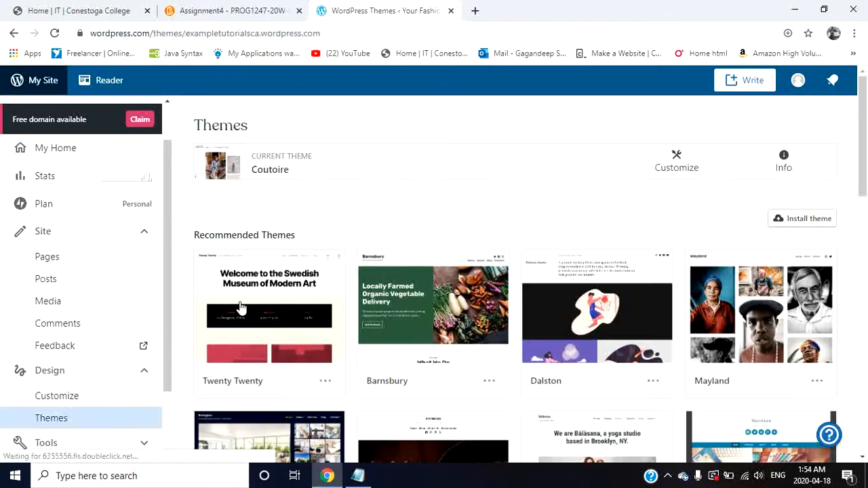
click(694, 164)
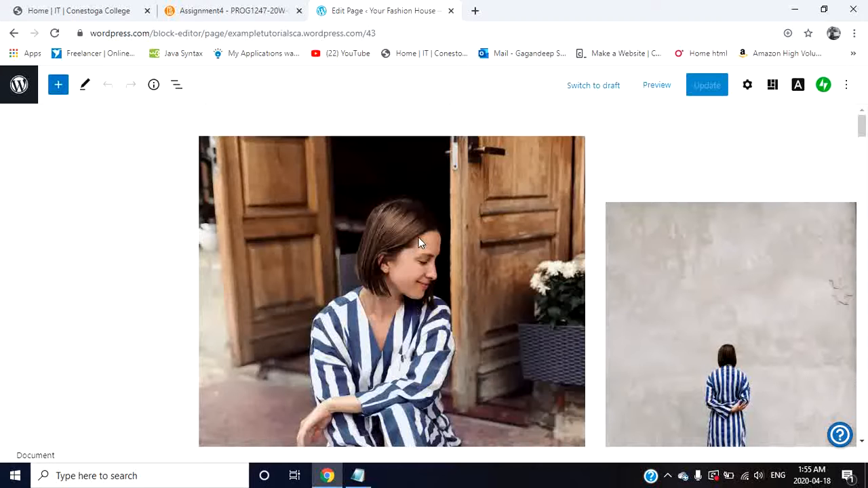
Step: Explore the media library's options for replacing the large "Strips of Navy" image, including adding via URL and videos, and cancel
scroll(418, 238, down, 3)
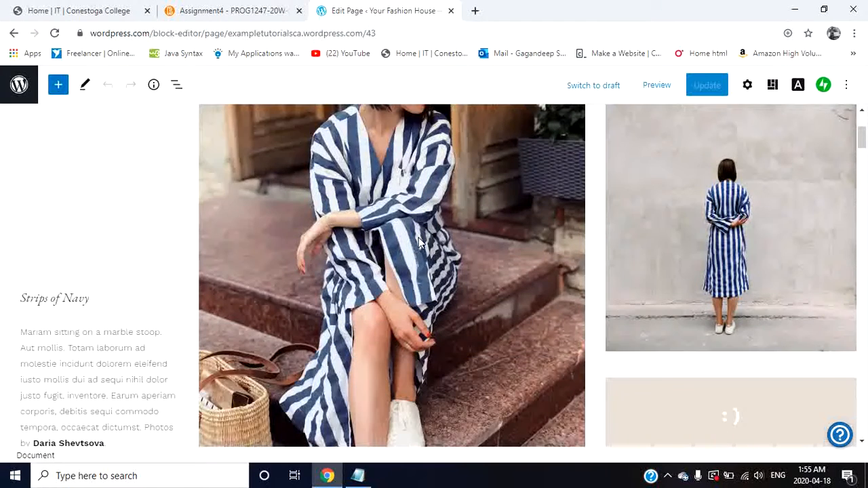
scroll(418, 237, up, 2)
scroll(418, 242, up, 1)
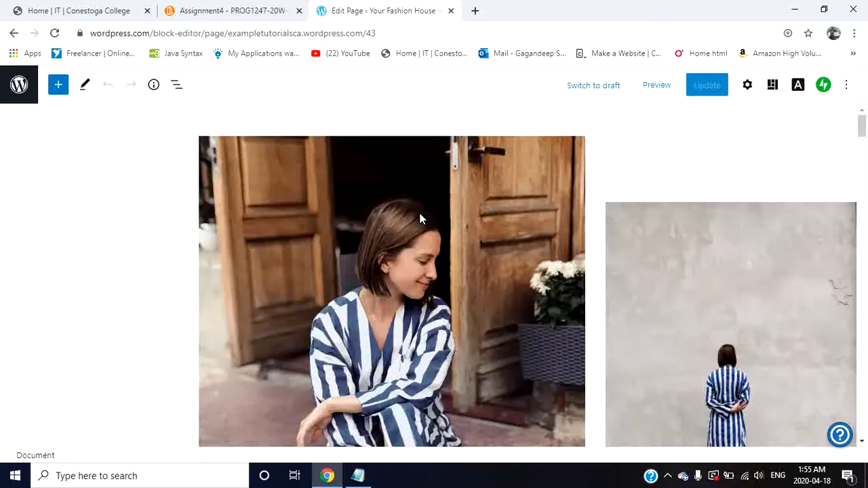
scroll(420, 218, down, 3)
click(420, 218)
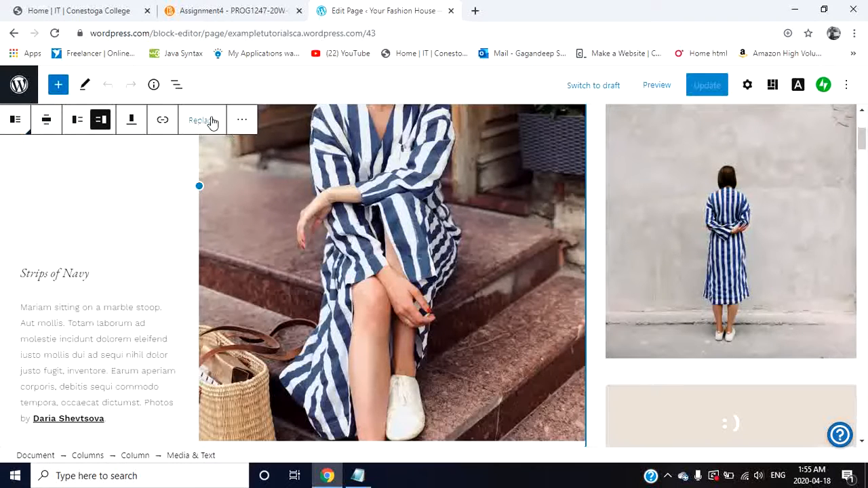
click(211, 120)
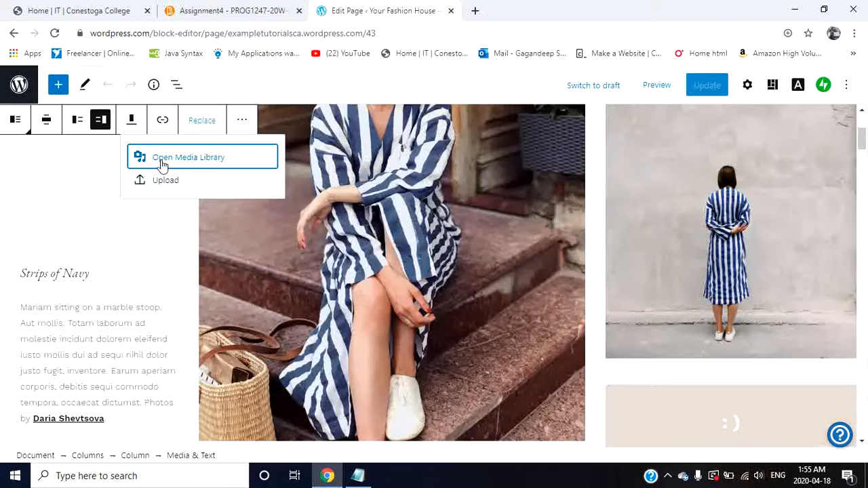
click(224, 161)
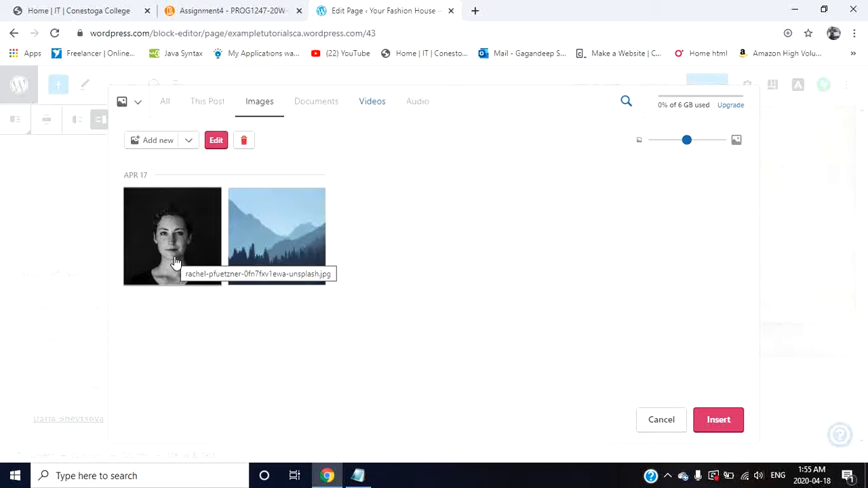
click(190, 140)
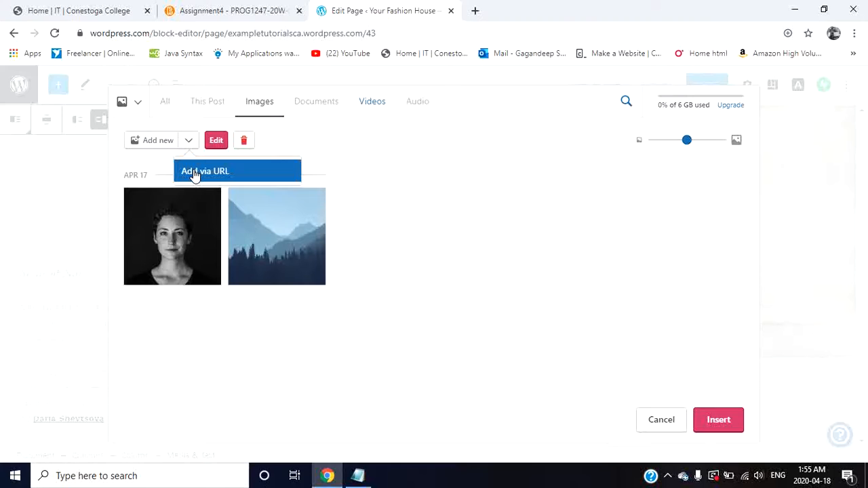
click(294, 142)
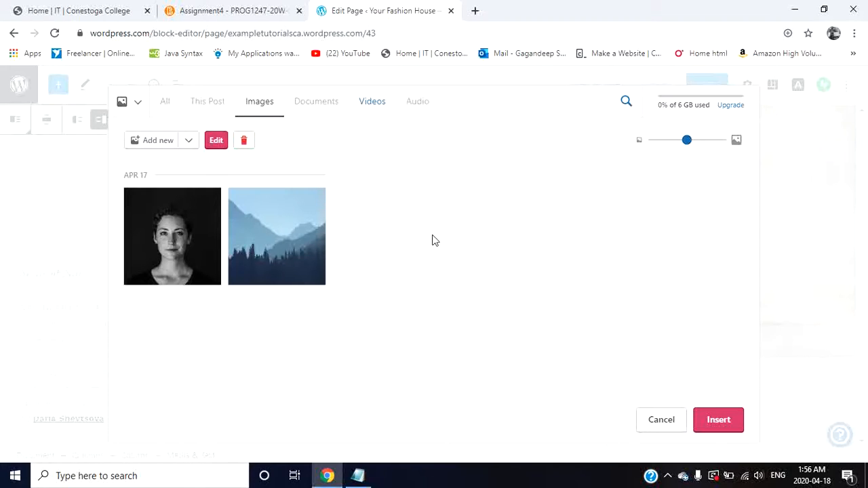
click(364, 116)
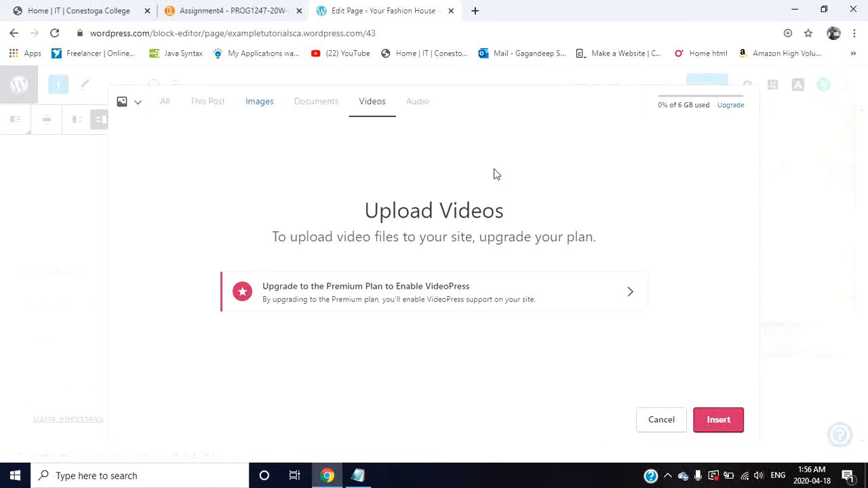
click(661, 420)
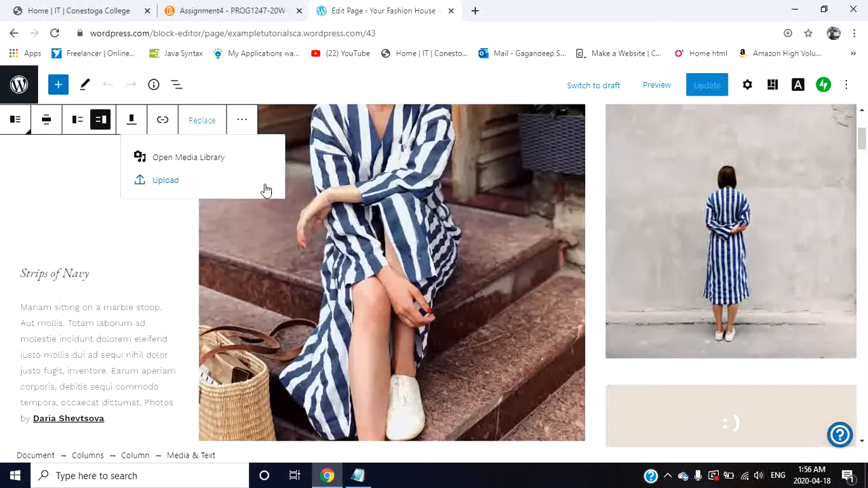
click(265, 188)
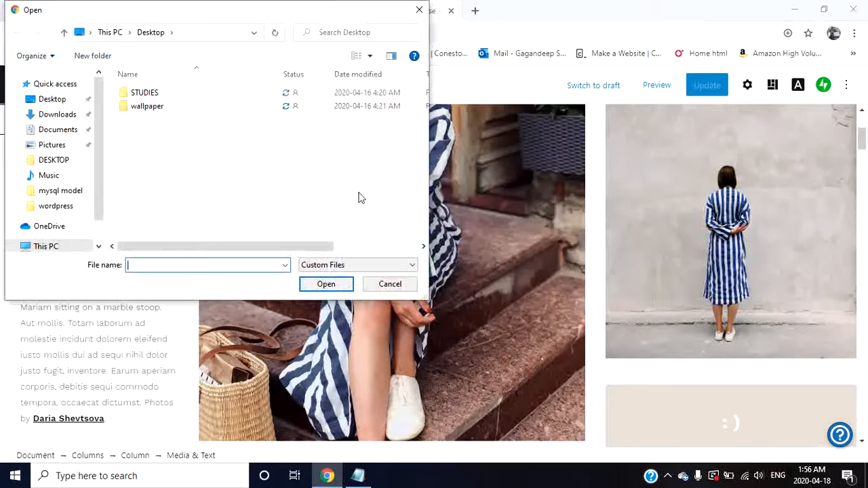
click(68, 118)
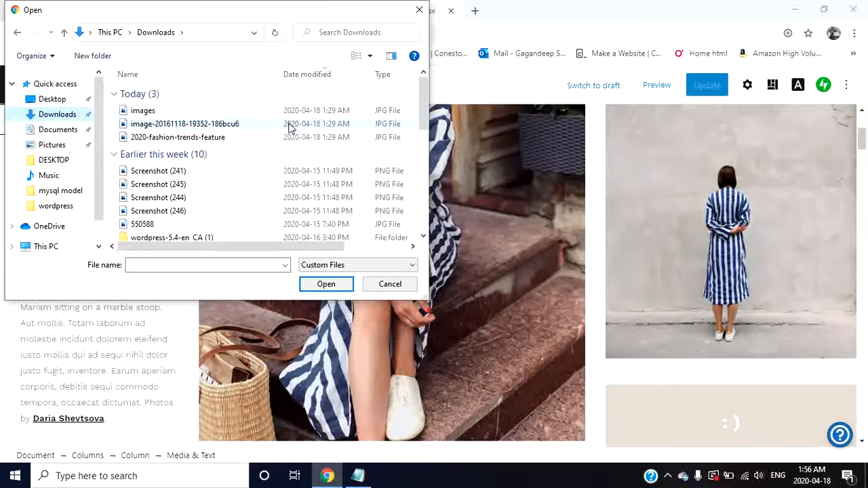
double_click(290, 124)
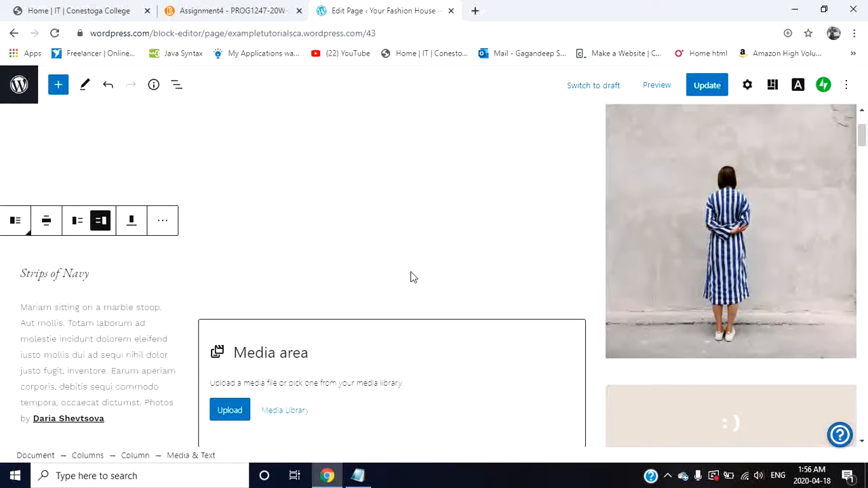
scroll(413, 269, down, 2)
scroll(412, 268, up, 2)
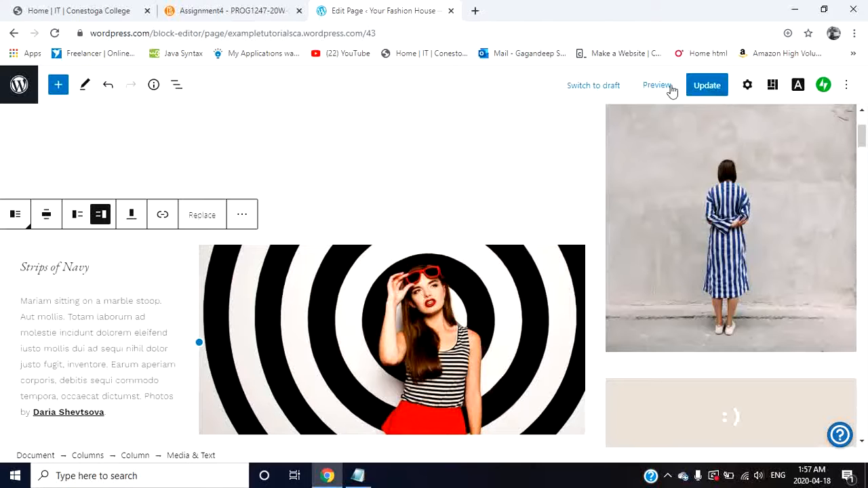
Step: Preview the homepage in desktop view to check the replaced image, and close the preview
click(656, 85)
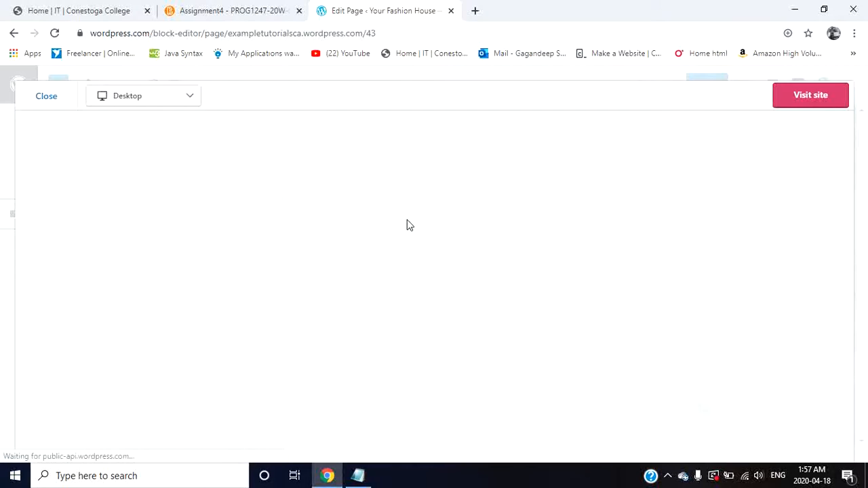
scroll(433, 335, down, 4)
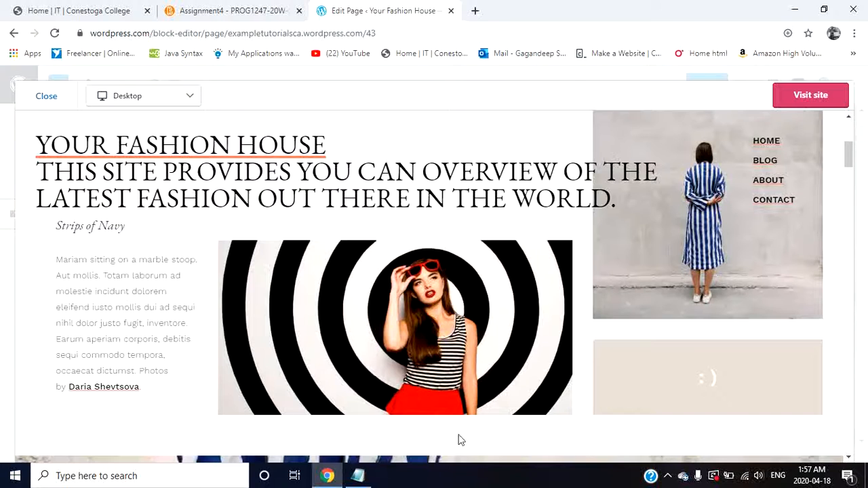
scroll(541, 290, up, 3)
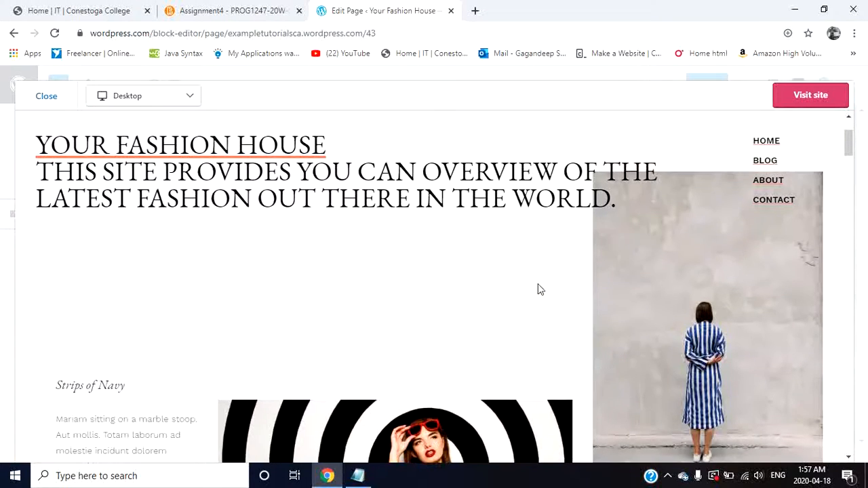
scroll(541, 289, up, 1)
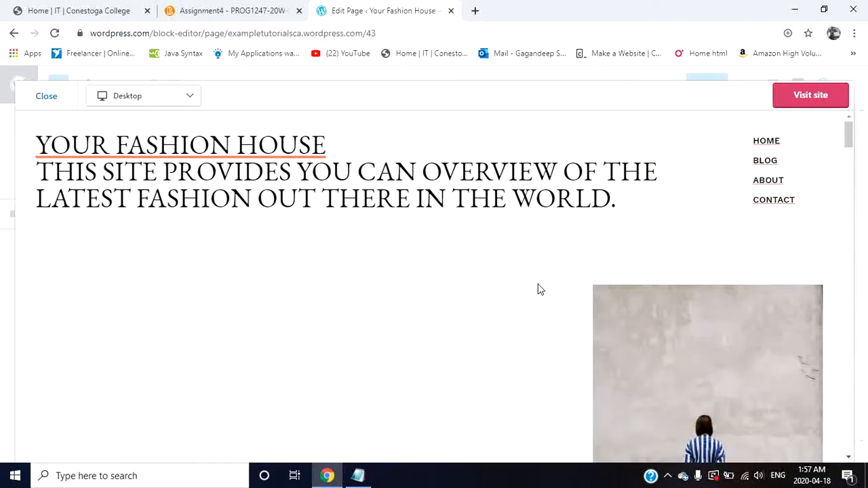
click(45, 98)
Step: Examine the homepage's other blocks, selecting the full-width shoes image, the ":)" paragraph and the image of the woman facing the wall
scroll(486, 244, up, 1)
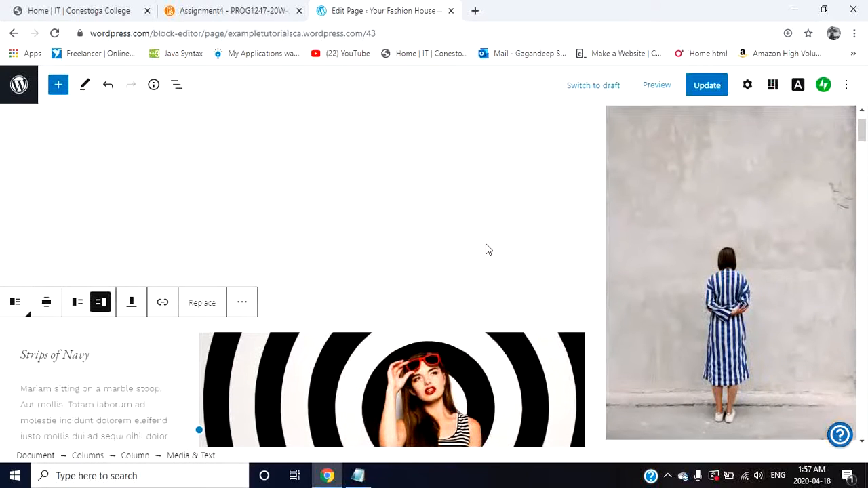
scroll(479, 286, down, 5)
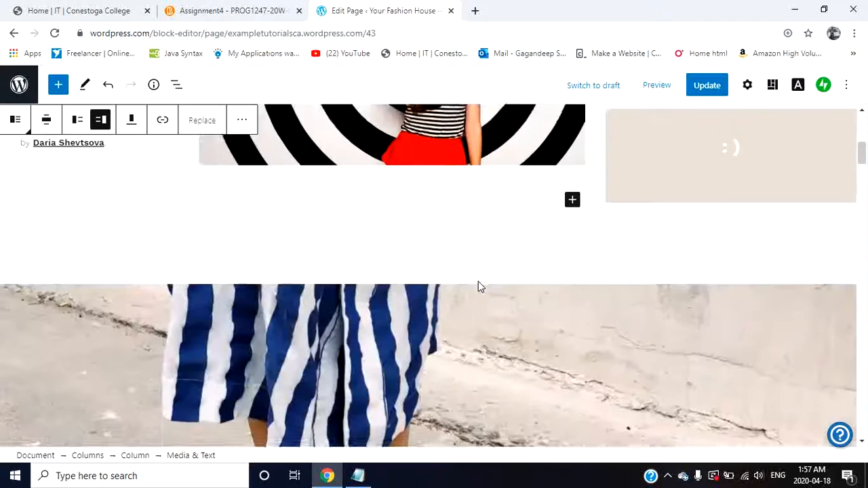
click(432, 419)
scroll(432, 420, down, 4)
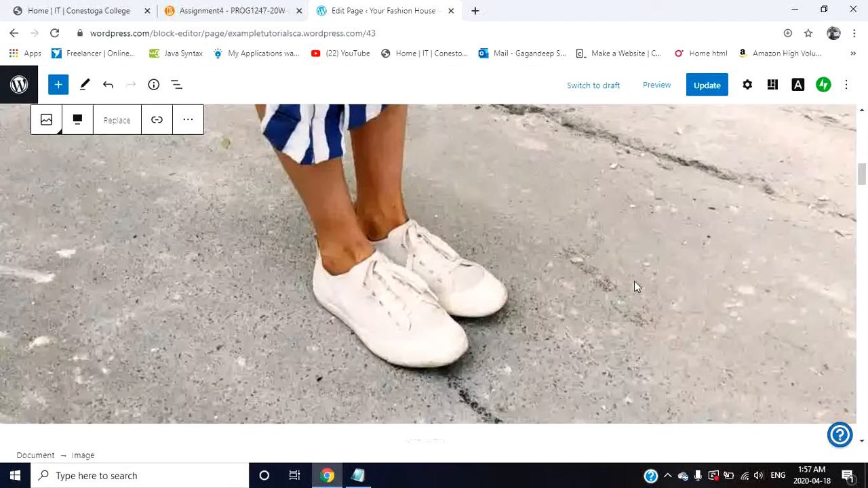
scroll(665, 257, up, 2)
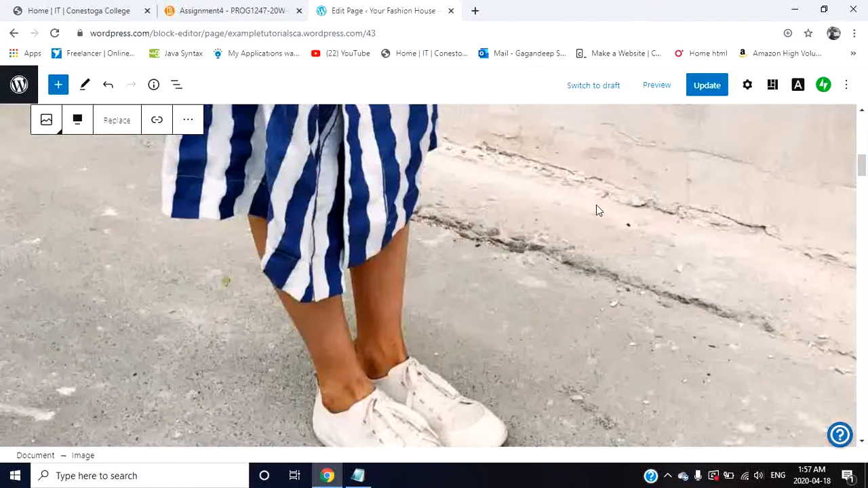
scroll(596, 207, up, 3)
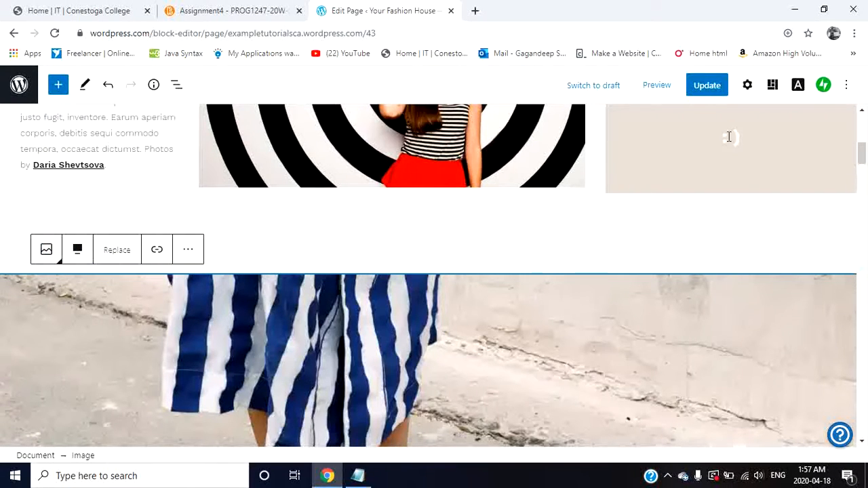
click(658, 168)
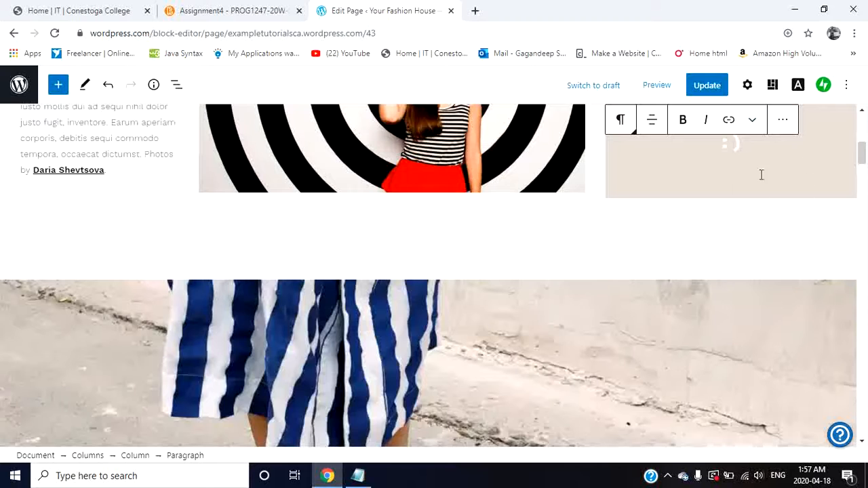
scroll(675, 210, up, 4)
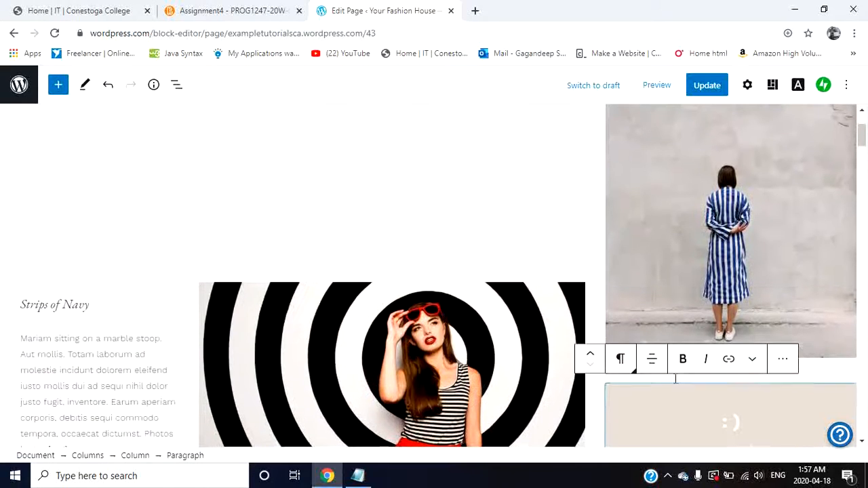
click(684, 238)
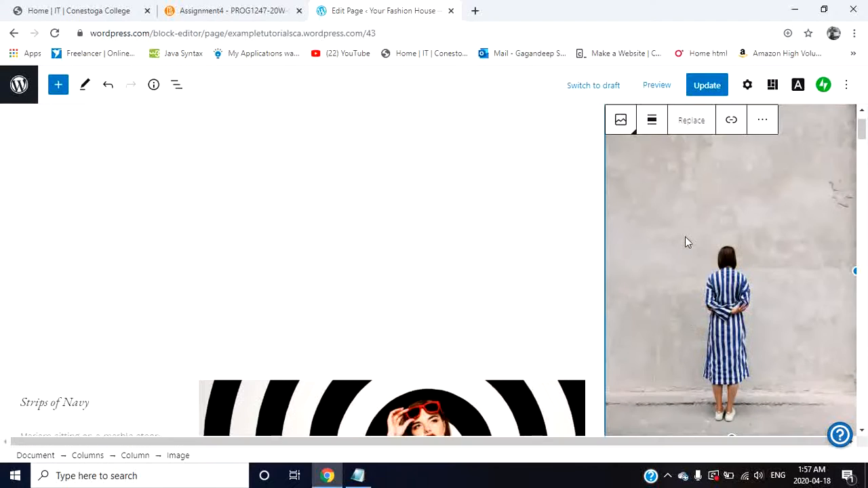
Step: Try center and right alignment on the image of the woman facing the wall, and set it to Wide width
click(654, 121)
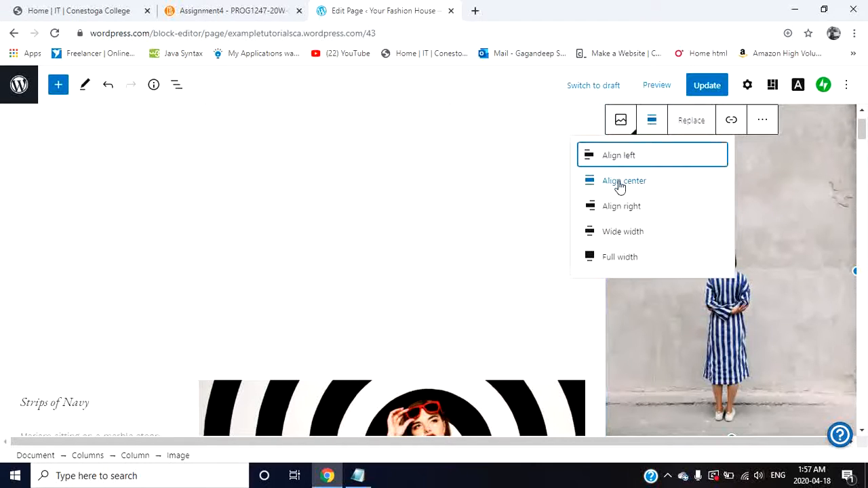
click(619, 184)
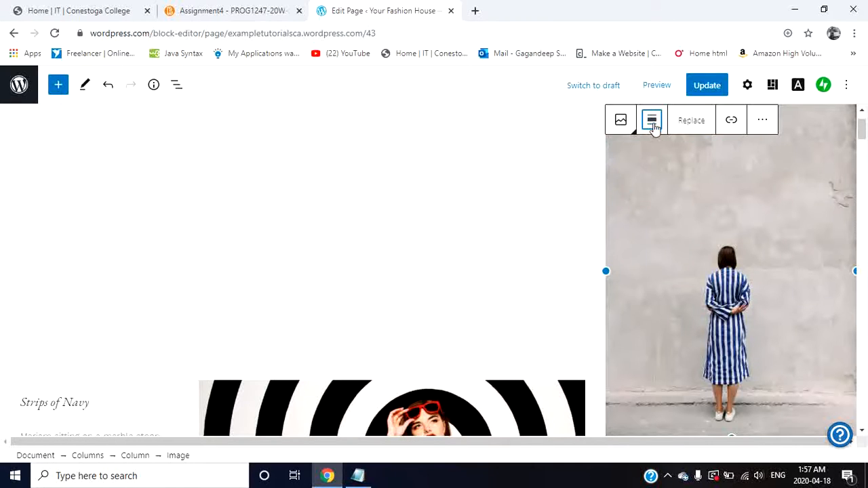
click(652, 122)
click(633, 210)
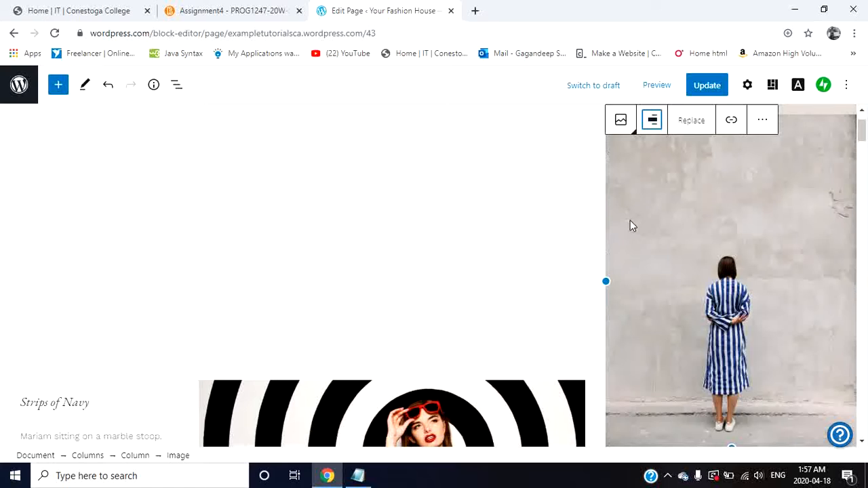
click(651, 120)
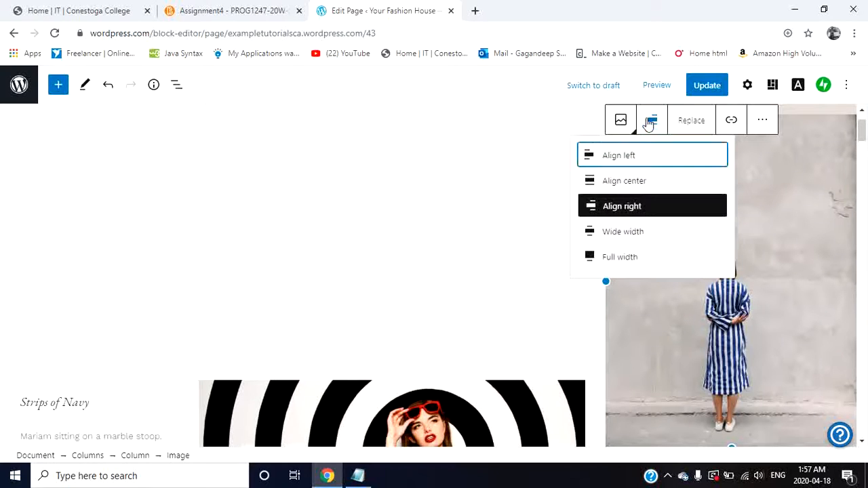
click(626, 233)
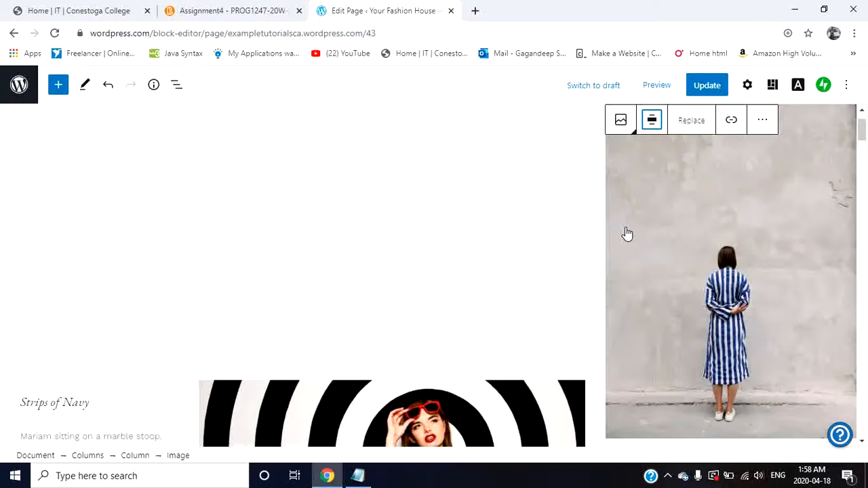
Step: Examine the alignment choices and additional block options for the image of the woman facing the wall
click(651, 120)
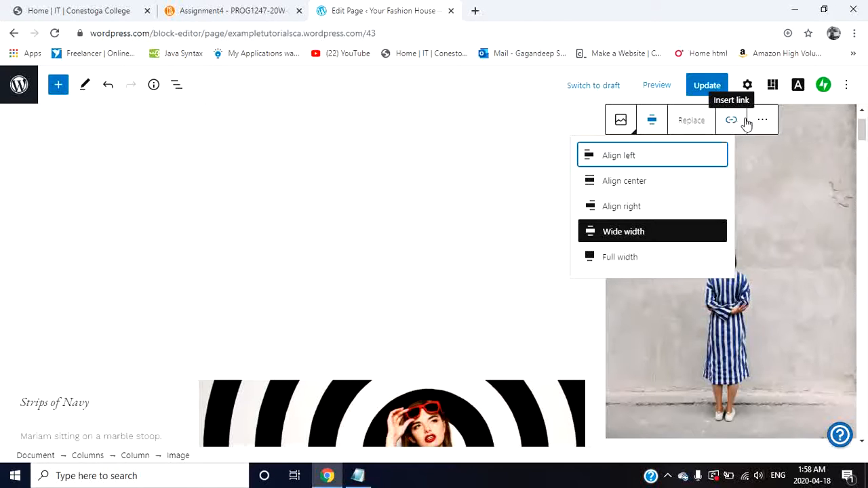
click(762, 120)
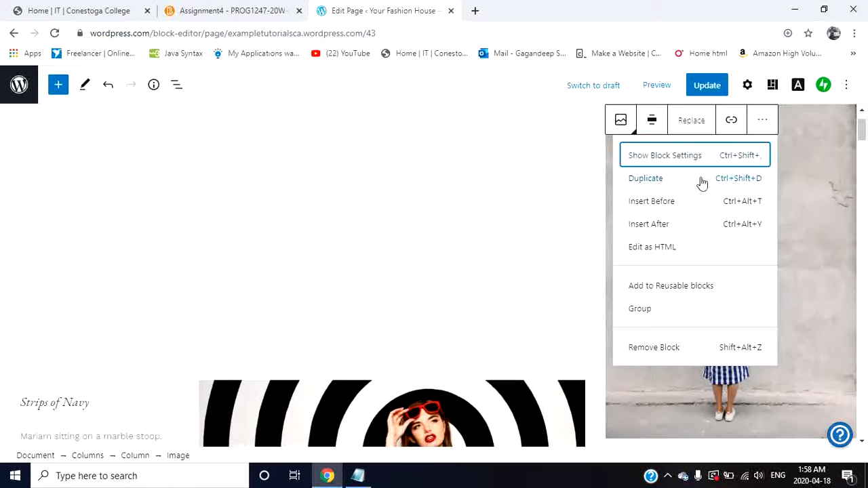
click(579, 187)
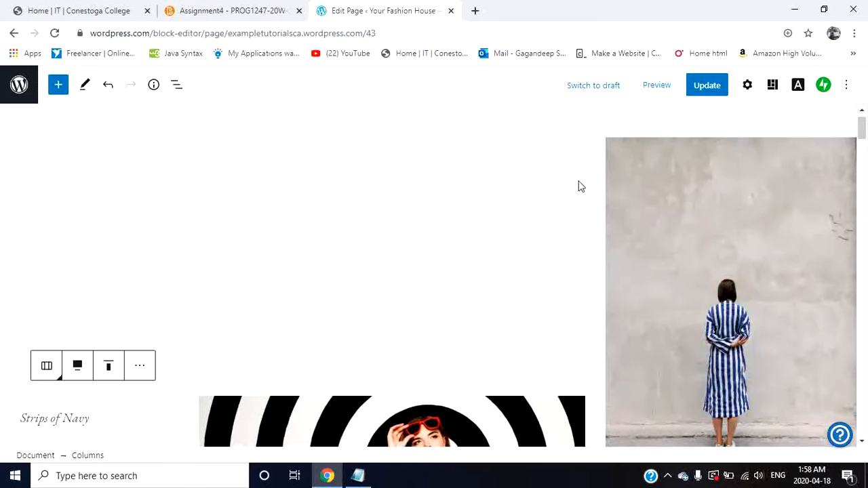
scroll(581, 187, up, 1)
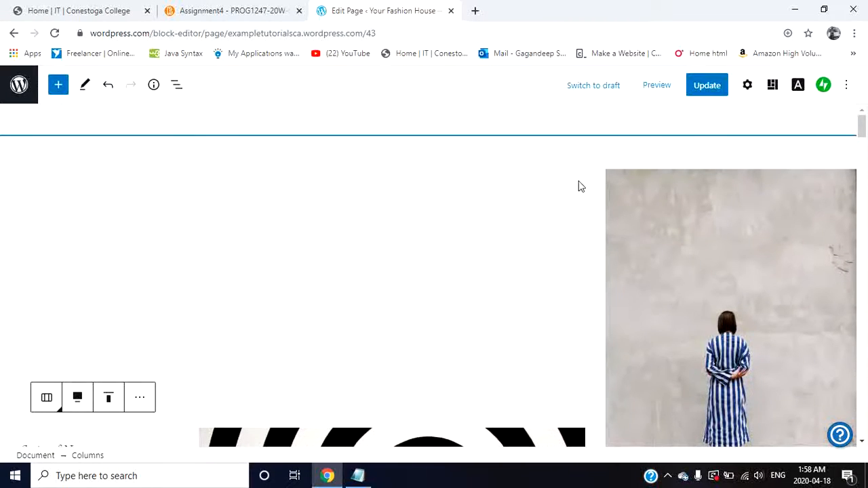
Step: Remove the full-width white shoes image block from the homepage
scroll(581, 186, down, 10)
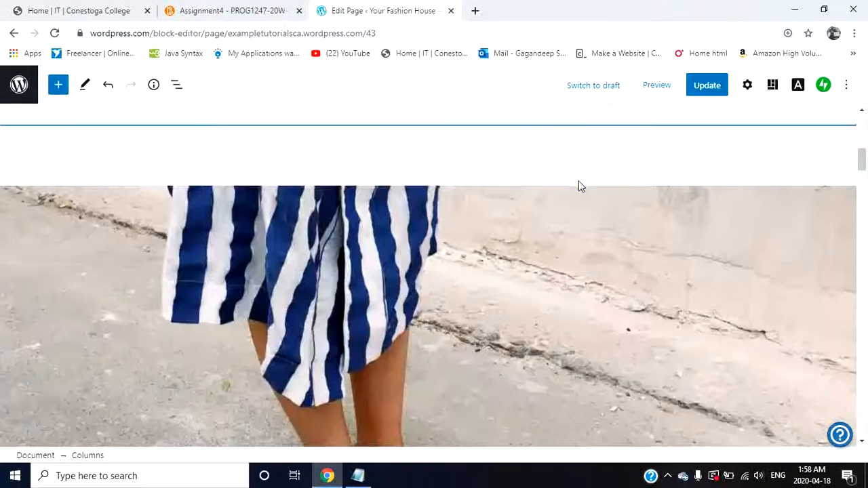
scroll(581, 186, down, 2)
scroll(463, 227, down, 5)
click(247, 144)
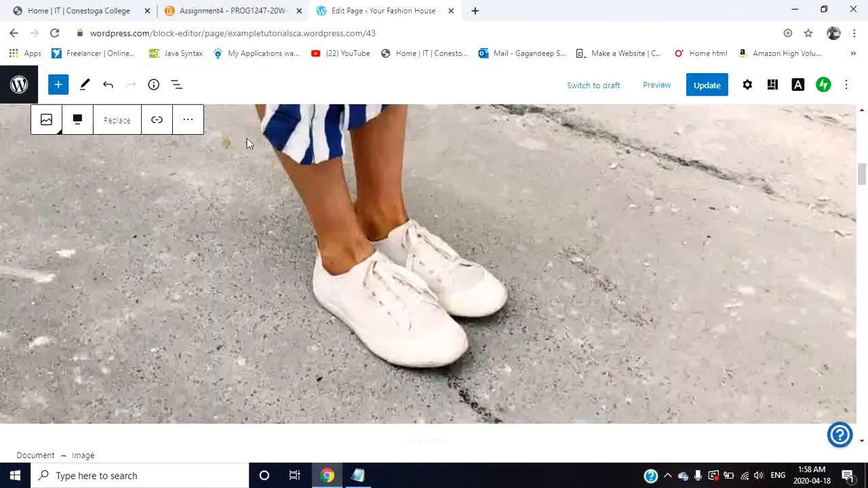
click(184, 120)
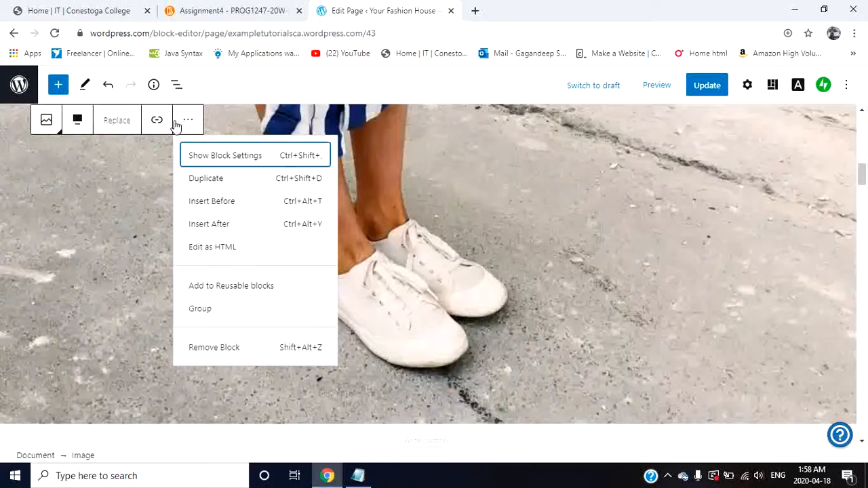
click(128, 121)
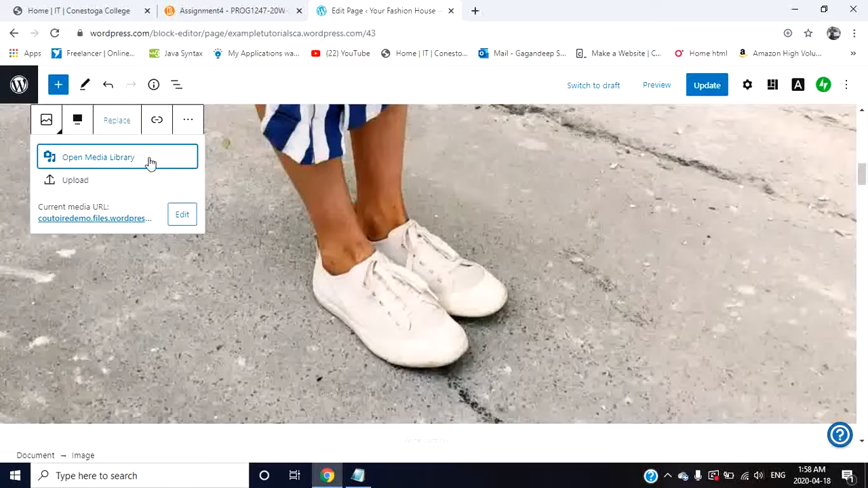
click(187, 120)
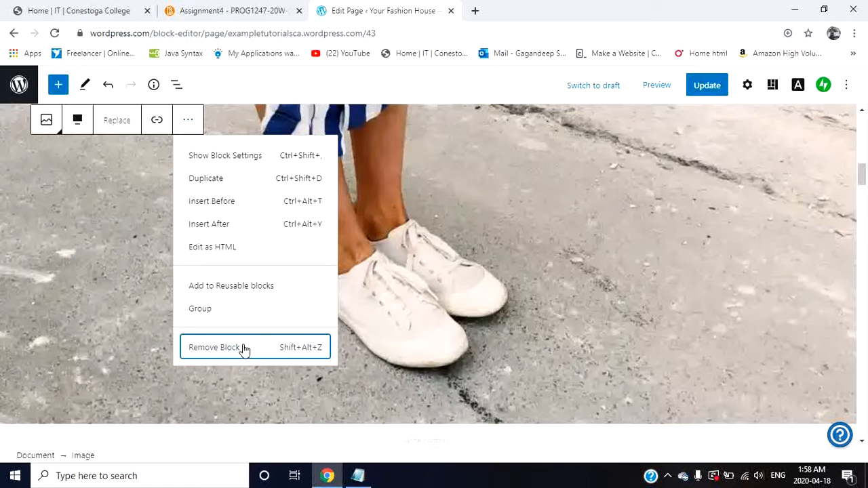
click(243, 349)
Step: Insert a Gallery block below the "Strips of Navy" image and upload 2020-fashion-trends-feature from the Downloads folder into it
scroll(447, 327, up, 3)
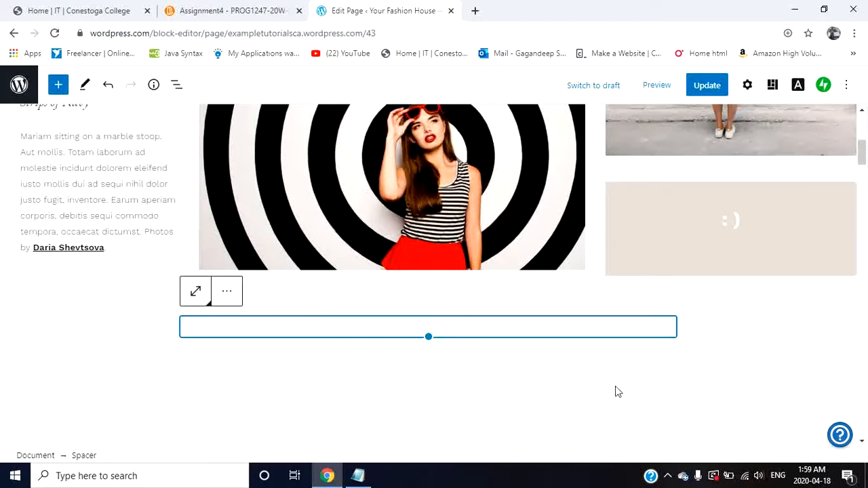
click(263, 416)
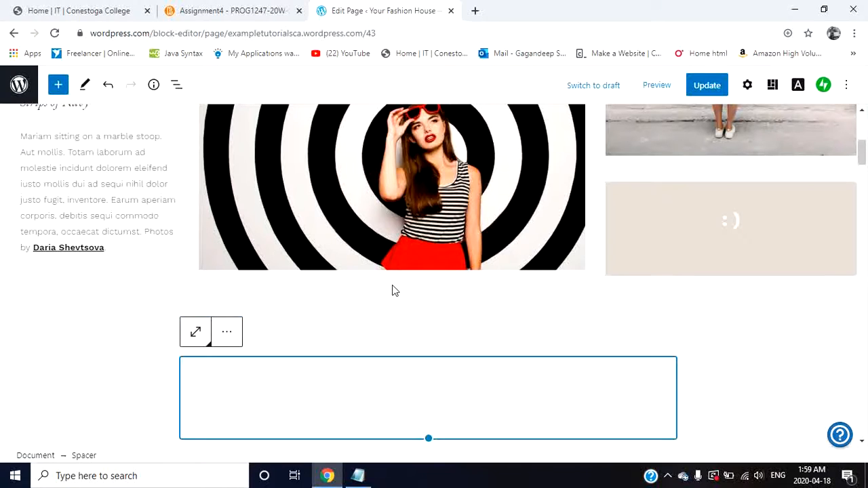
click(392, 290)
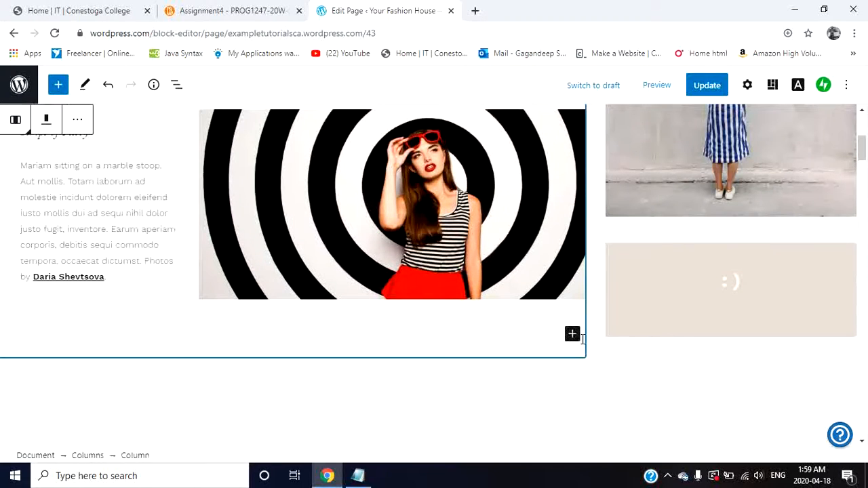
click(572, 335)
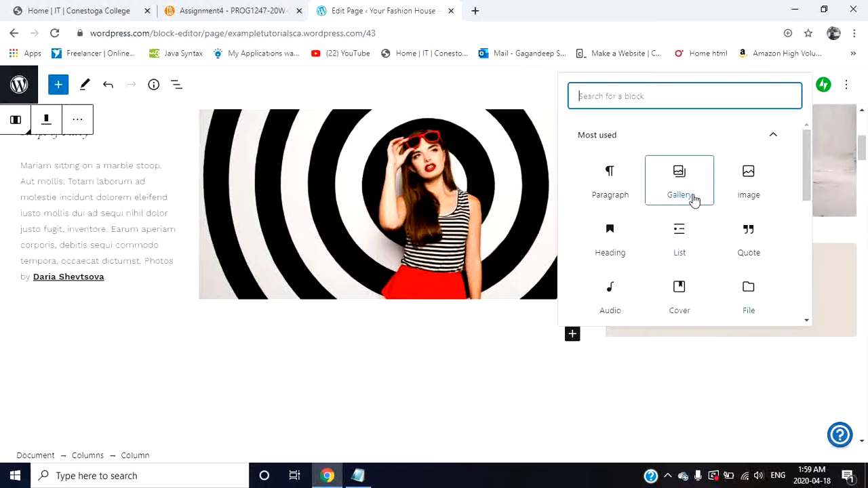
click(679, 181)
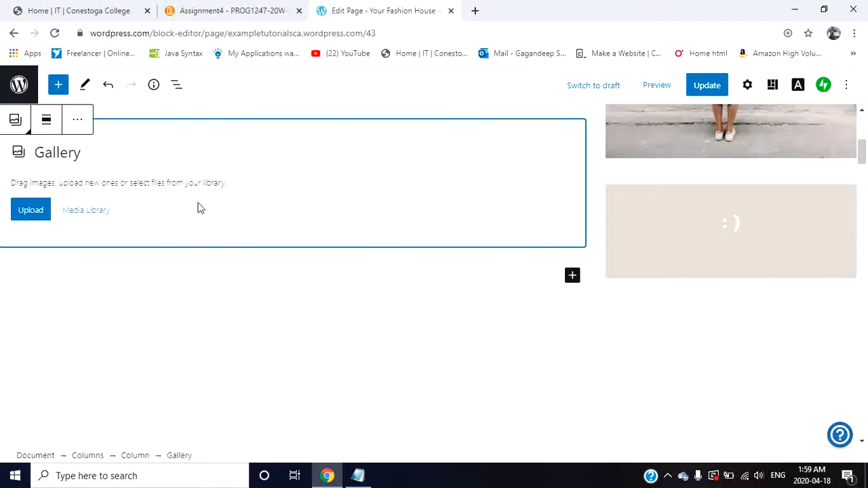
click(25, 211)
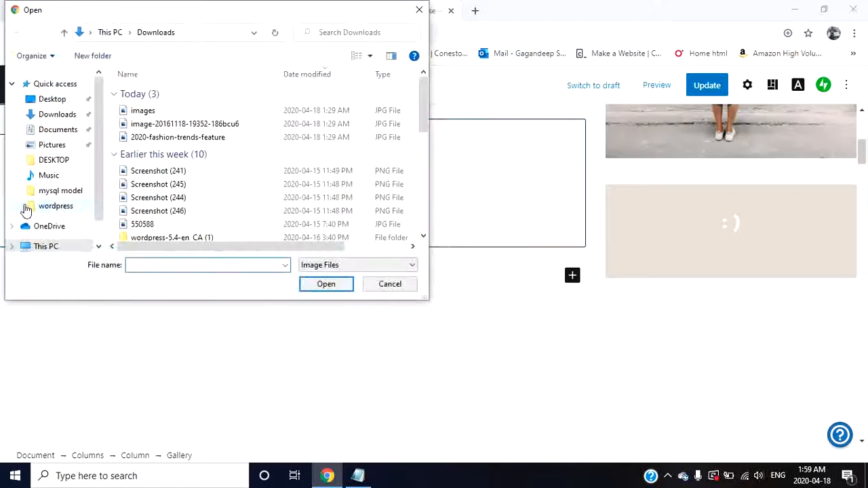
double_click(170, 139)
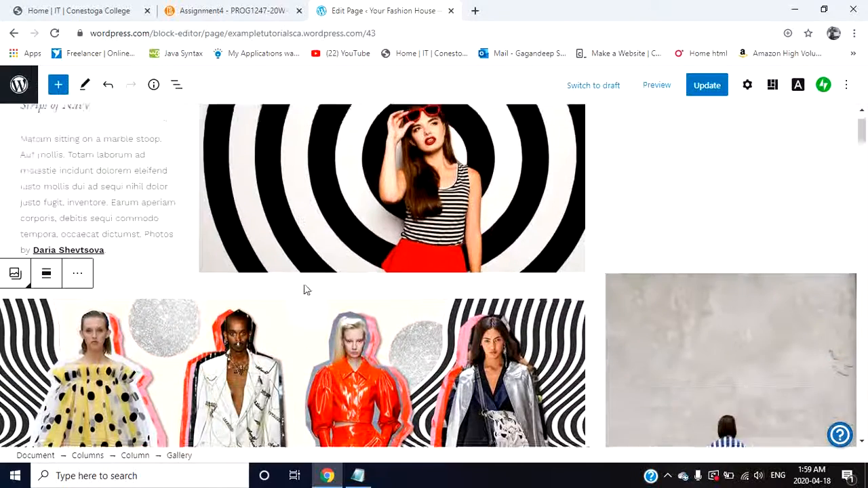
Step: Check the new gallery in the editor and preview the whole homepage in desktop view
scroll(304, 289, down, 3)
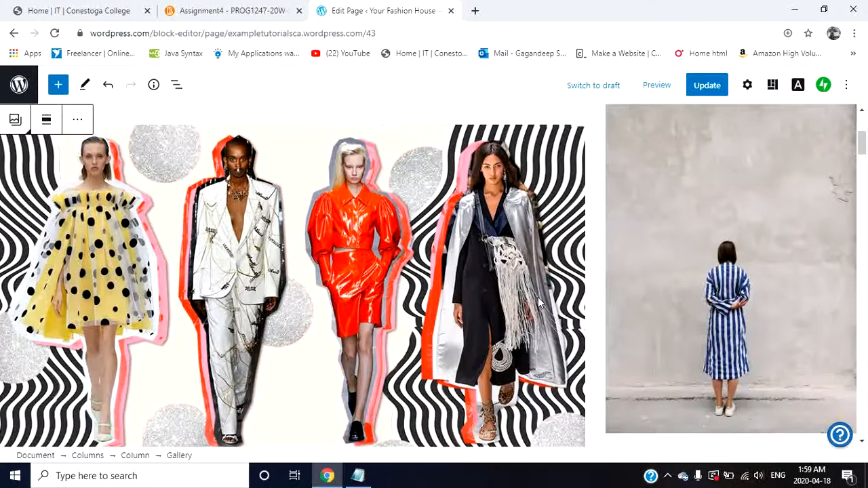
scroll(538, 297, down, 10)
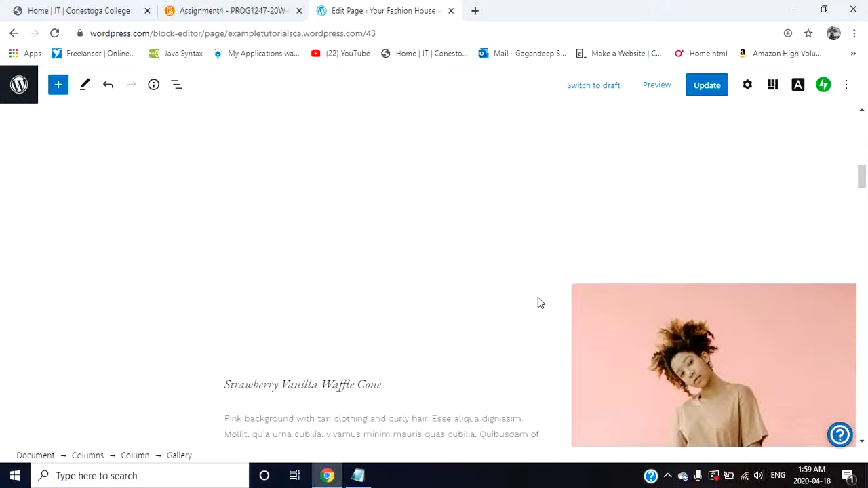
scroll(538, 302, up, 10)
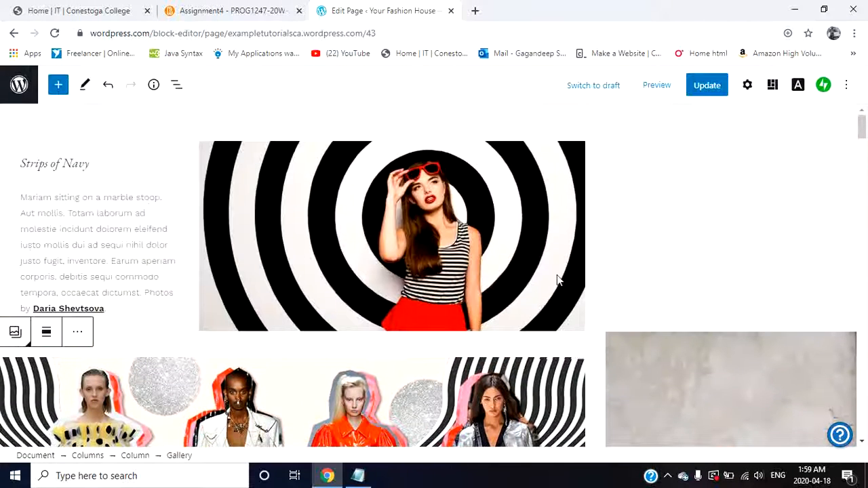
click(651, 88)
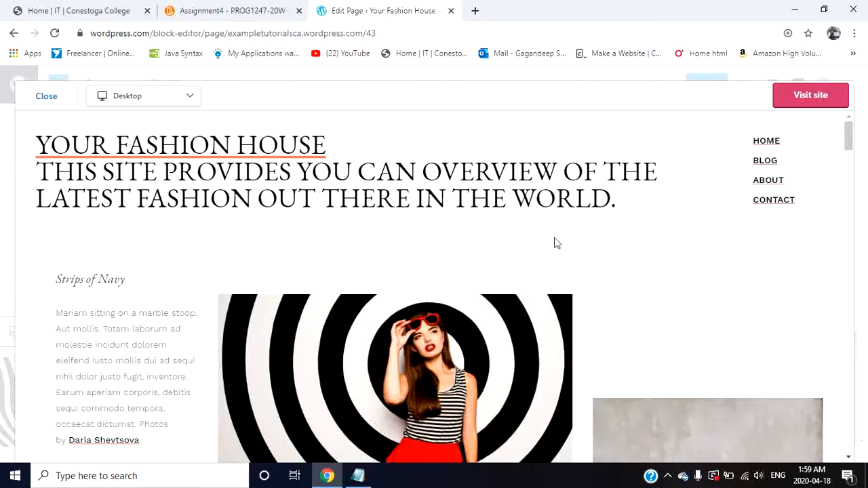
scroll(504, 255, down, 8)
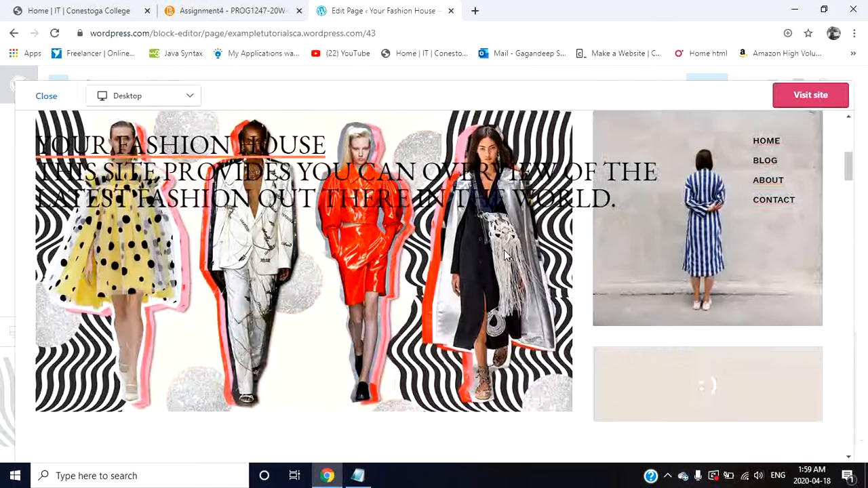
scroll(504, 255, down, 4)
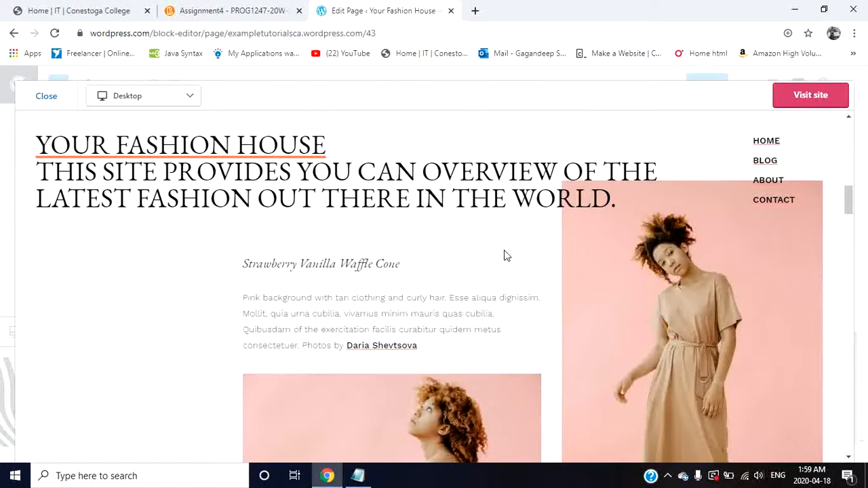
scroll(503, 256, down, 12)
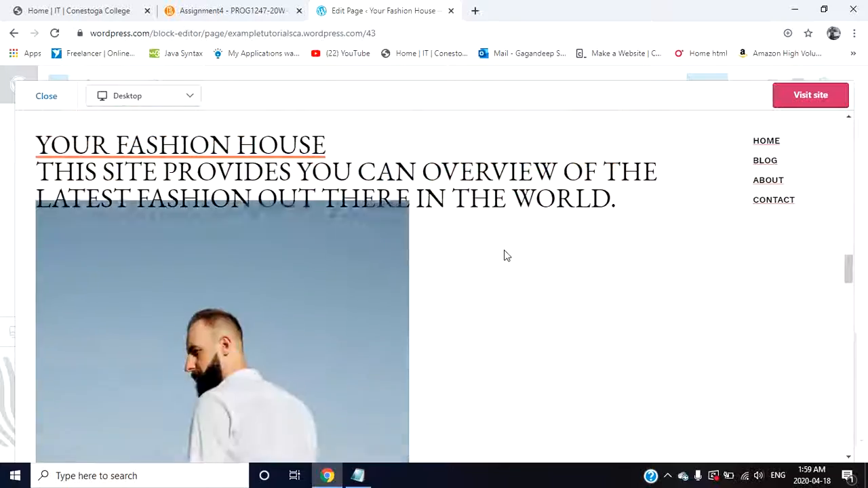
scroll(504, 255, down, 10)
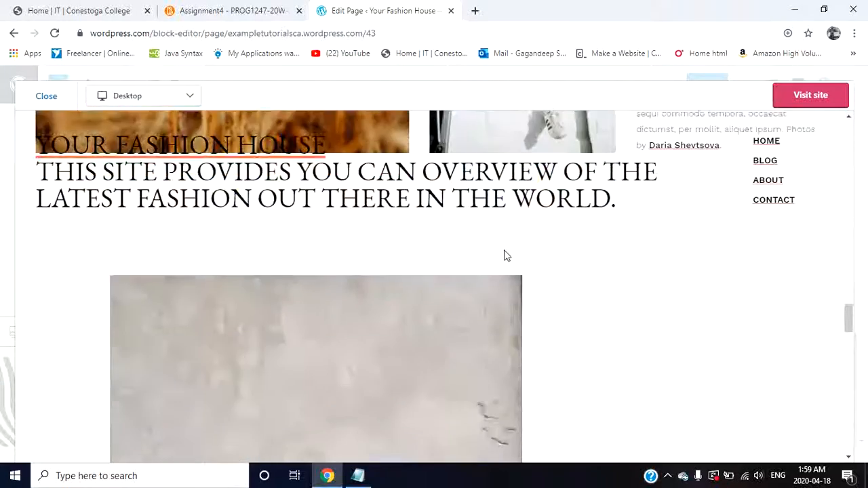
scroll(504, 256, down, 10)
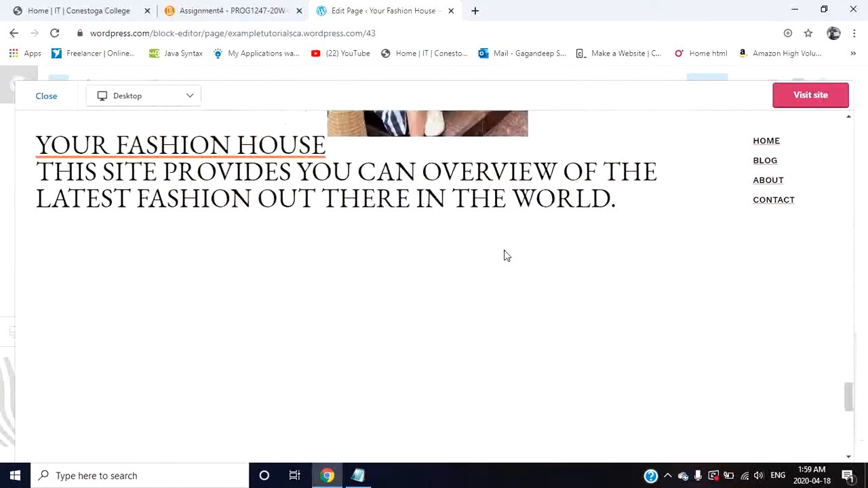
scroll(503, 256, down, 3)
scroll(505, 254, up, 4)
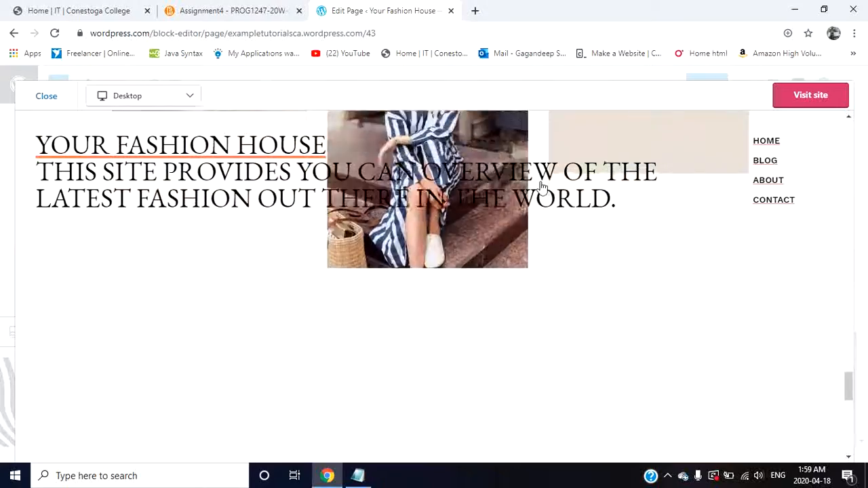
scroll(541, 186, down, 3)
scroll(541, 186, up, 6)
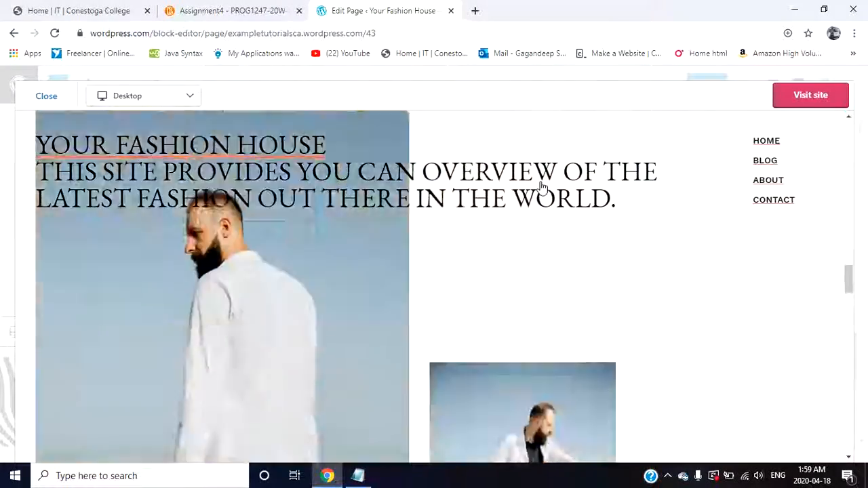
scroll(541, 187, up, 6)
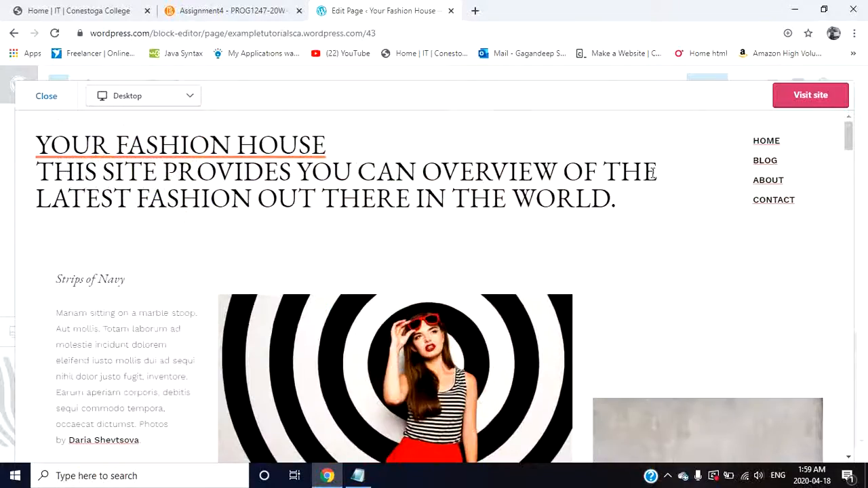